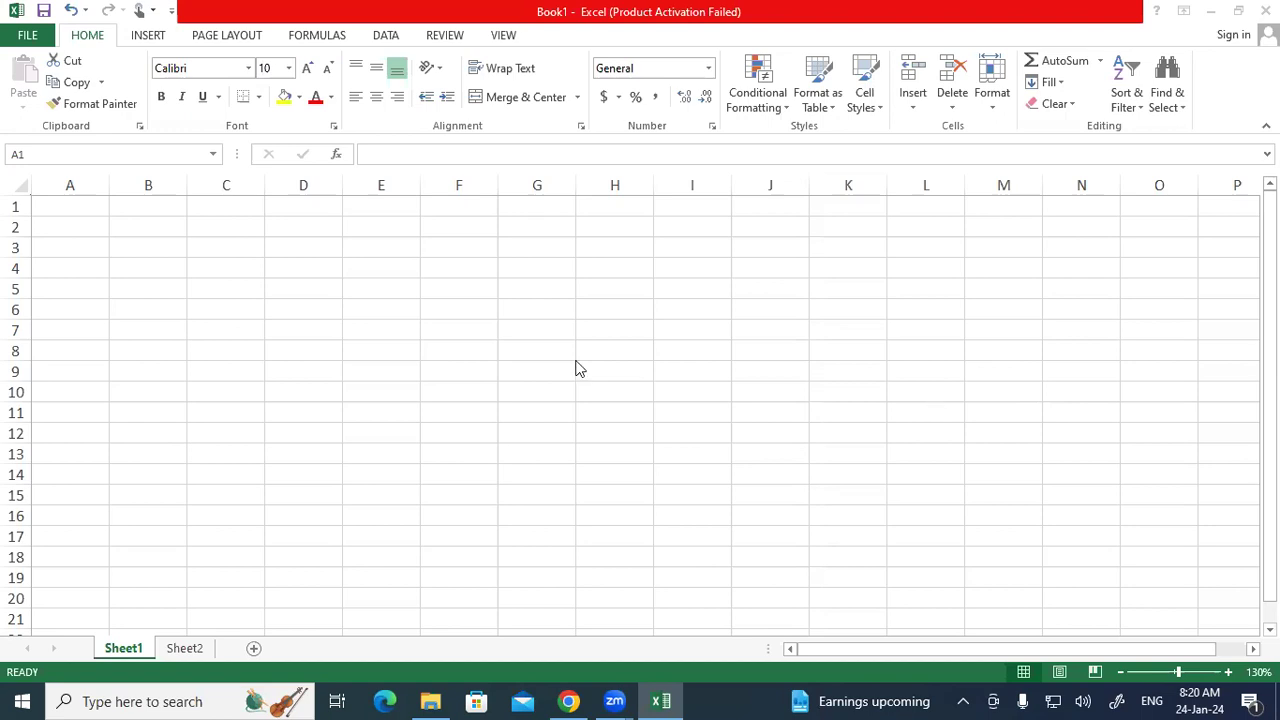
Enter the function names ceiling, floor, mod, round and product down cells D2 to D6.
click(297, 226)
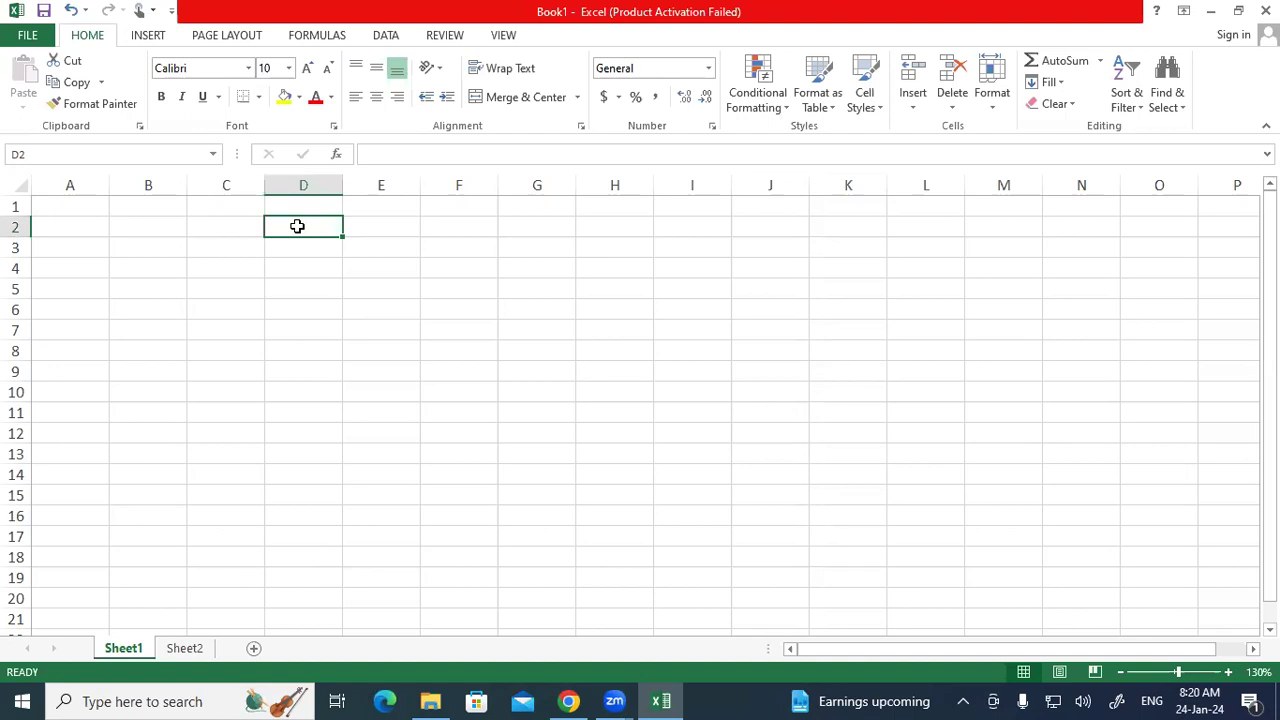
text(cei)
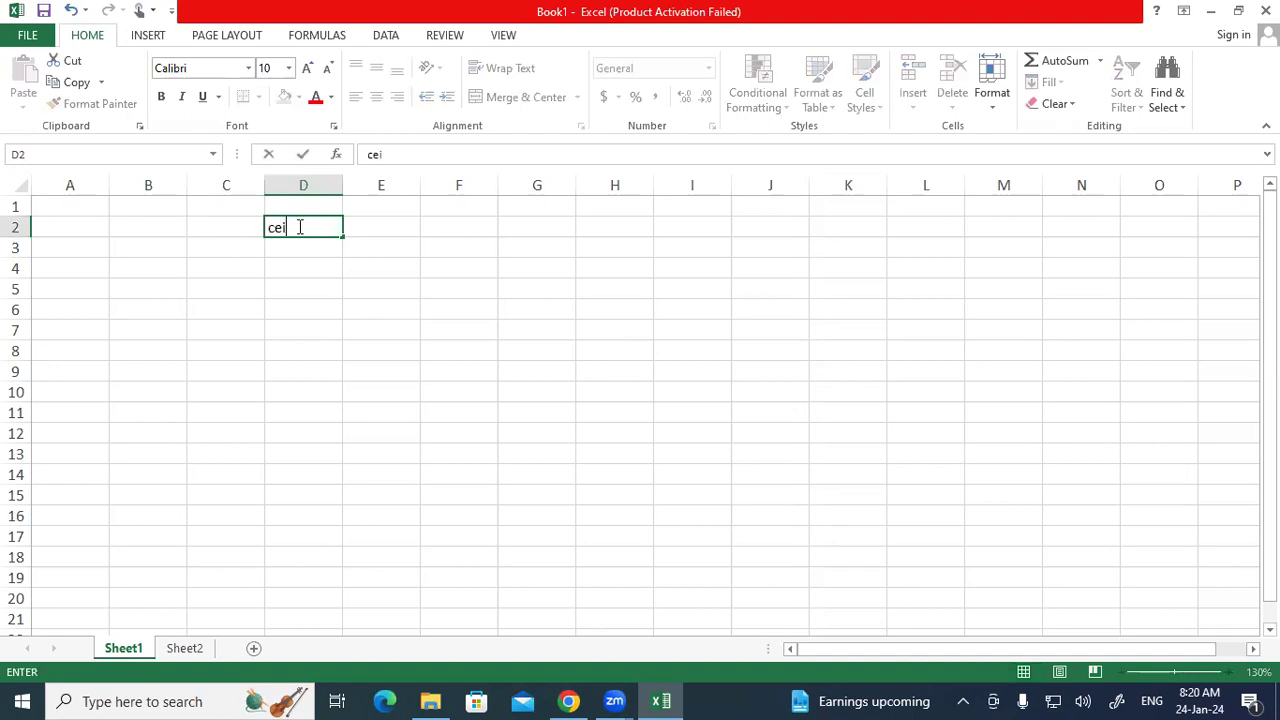
text(ling)
key(Return)
text(f)
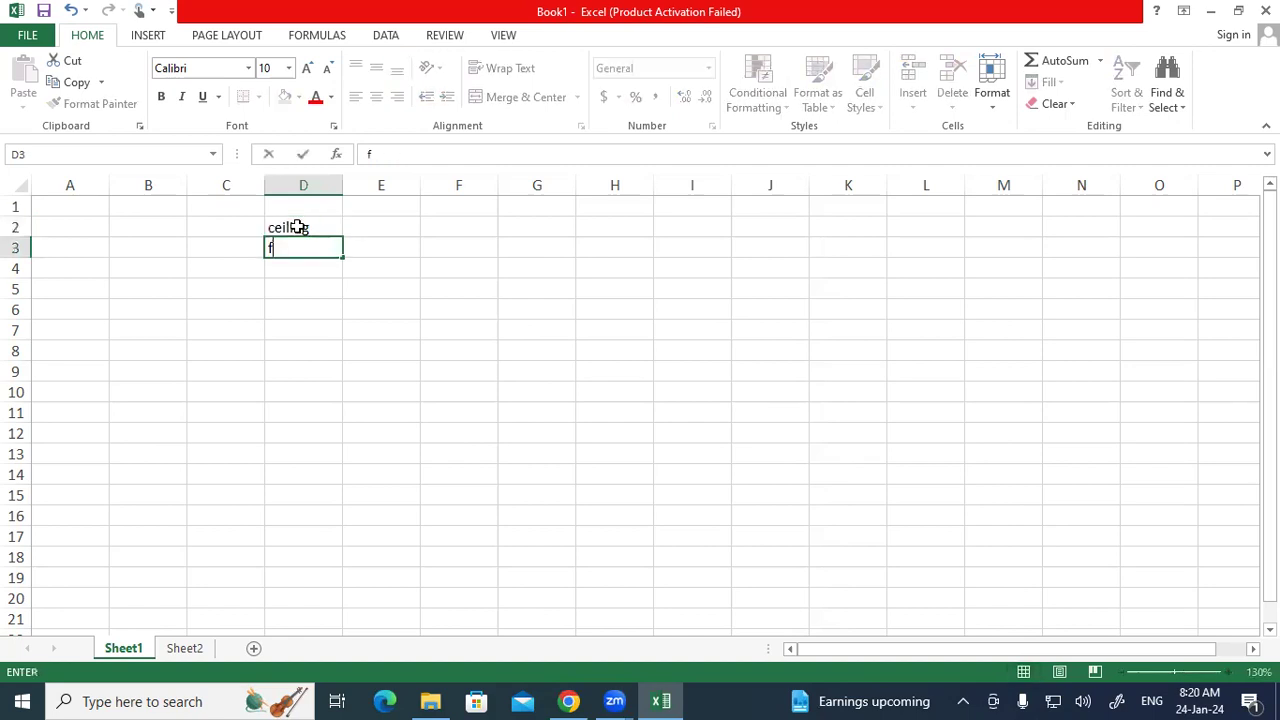
text(loor)
key(Return)
text(mod)
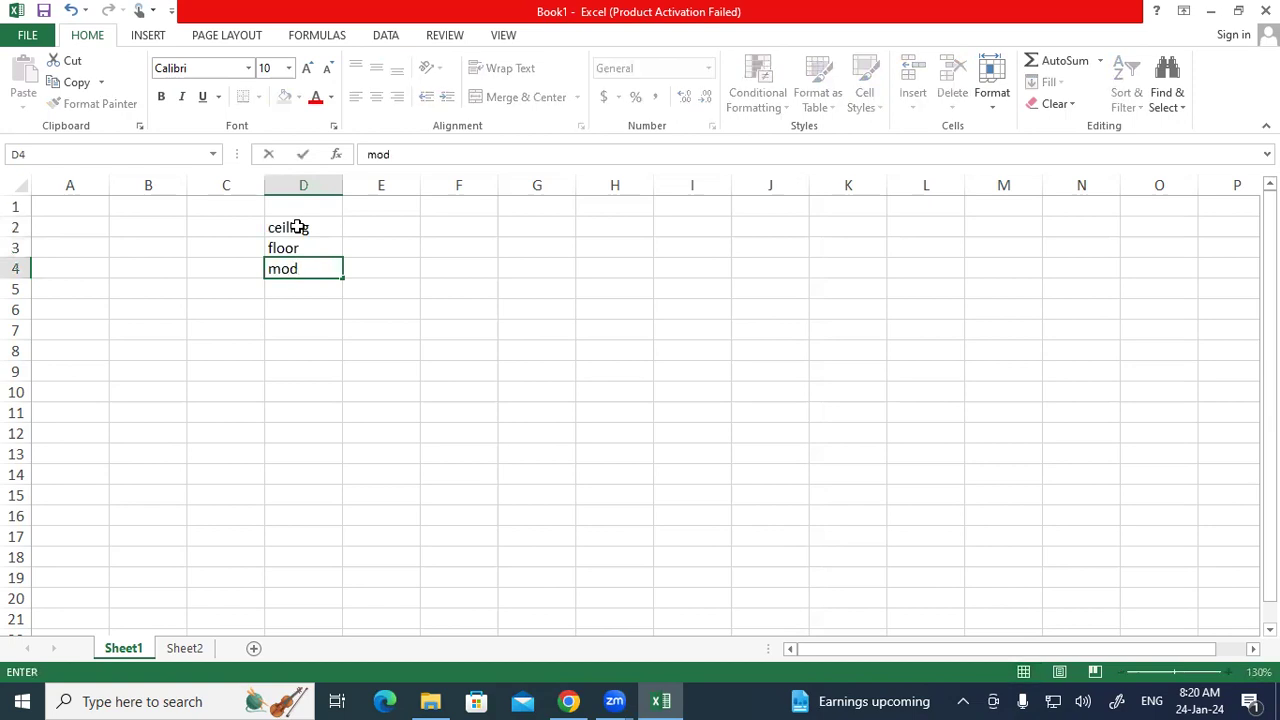
key(Return)
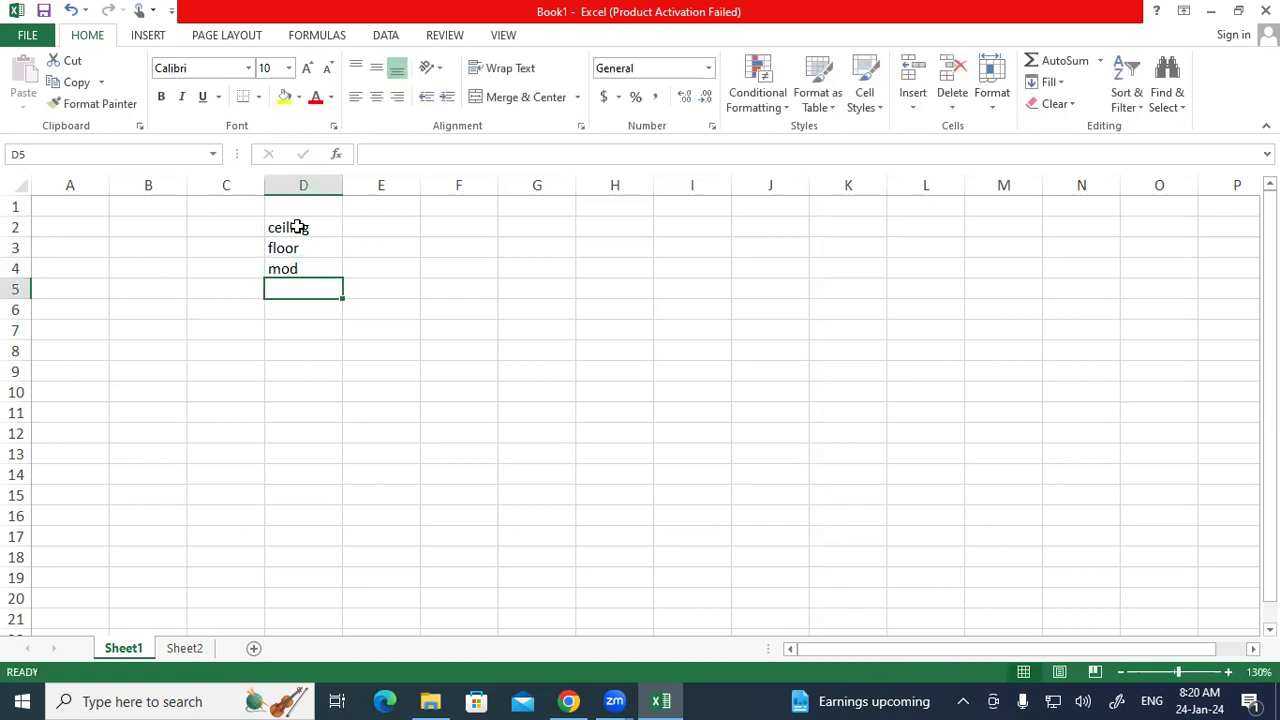
text(ro)
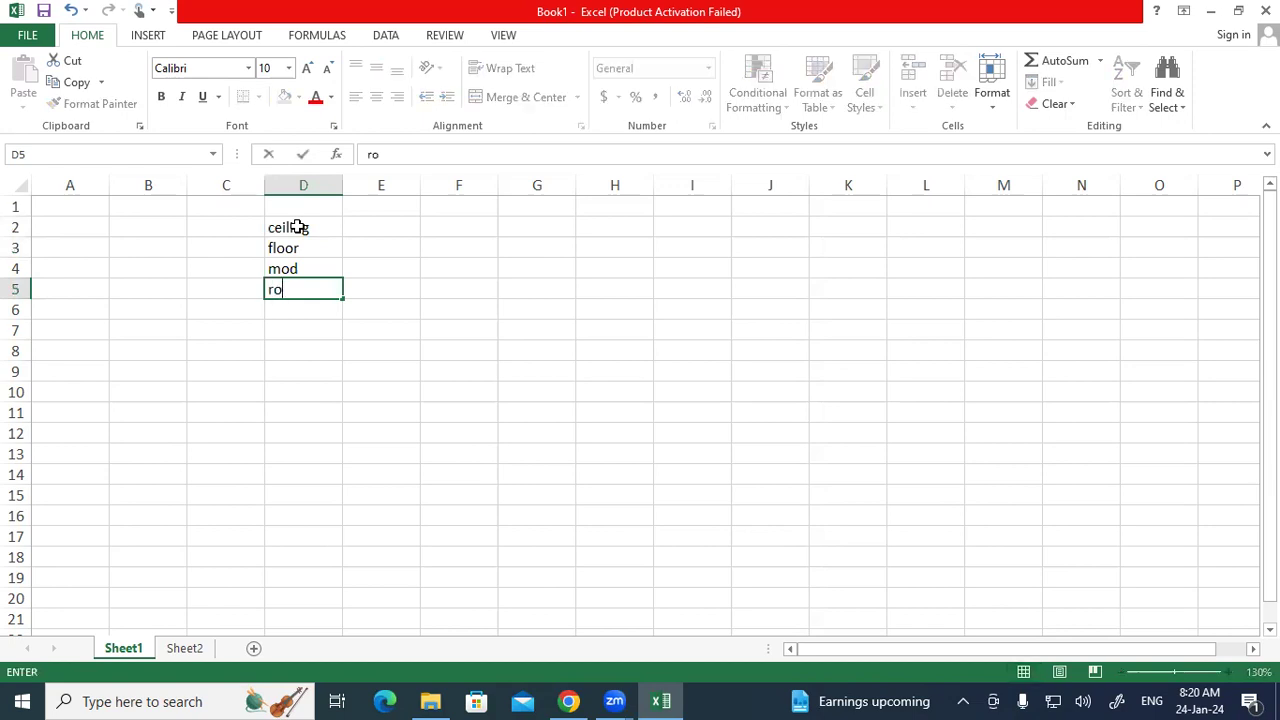
text(und)
key(Return)
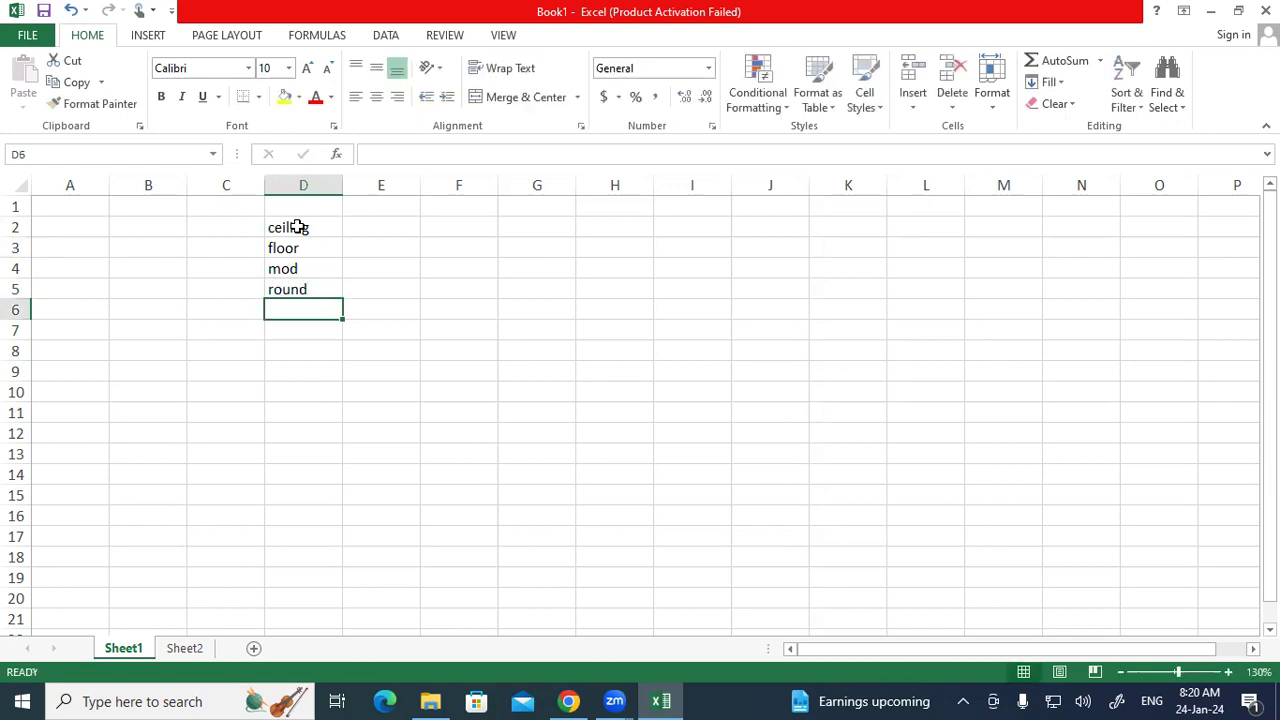
text(pr)
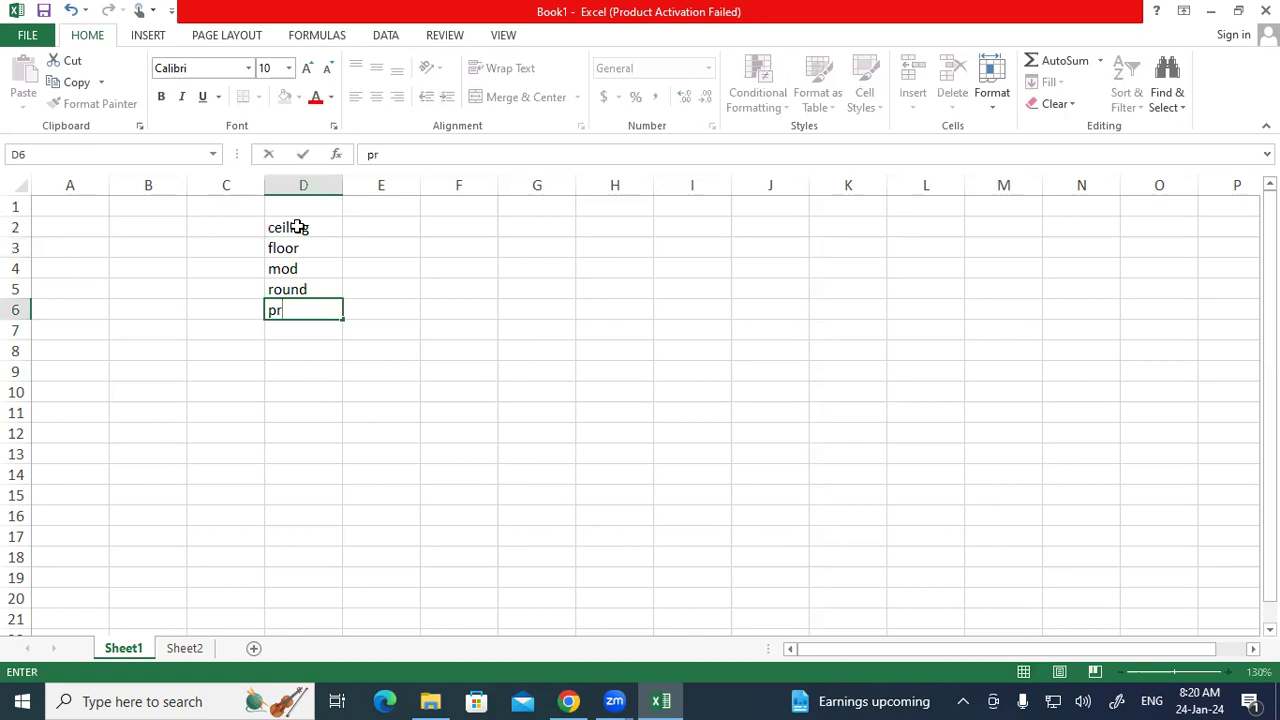
text(oduct)
key(Return)
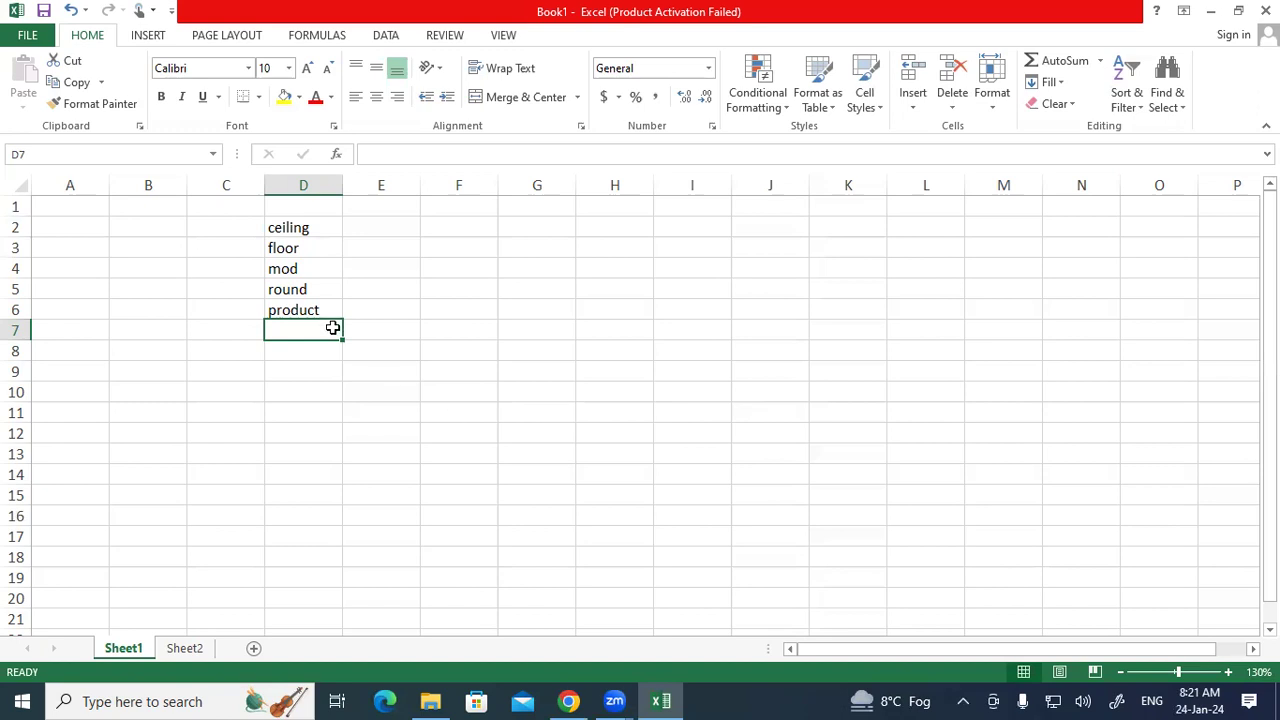
click(304, 231)
click(477, 288)
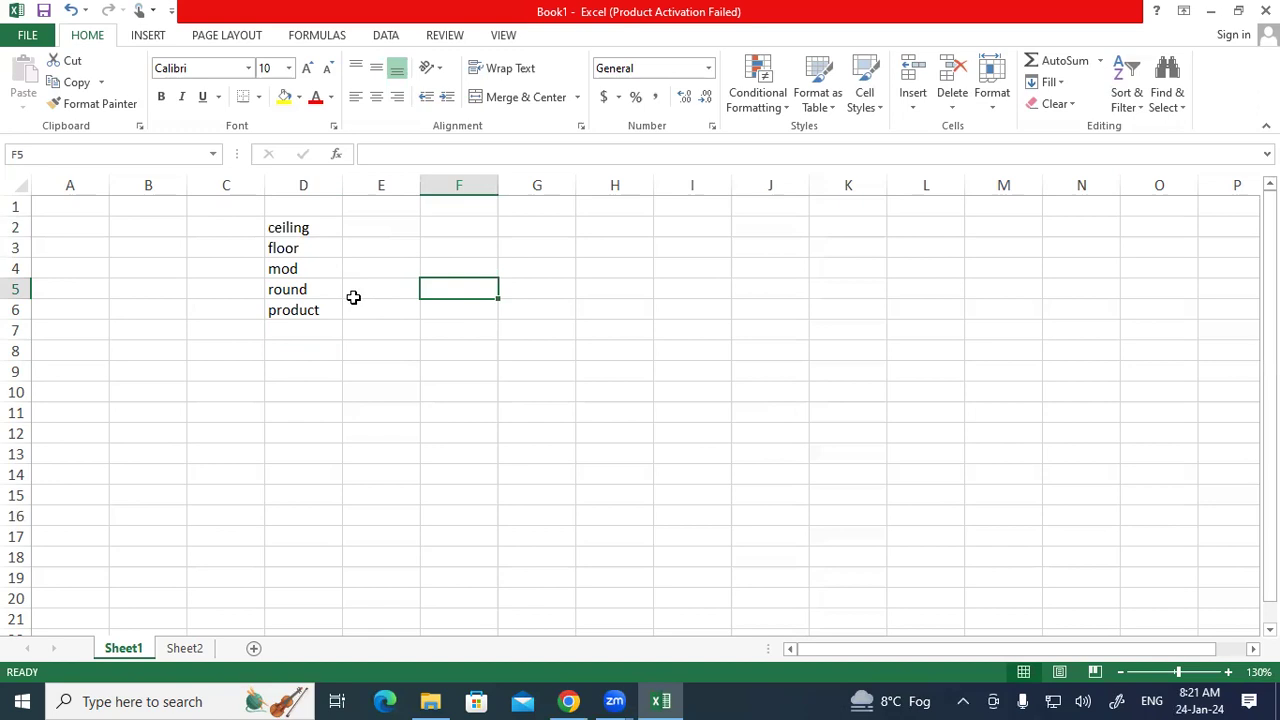
click(540, 506)
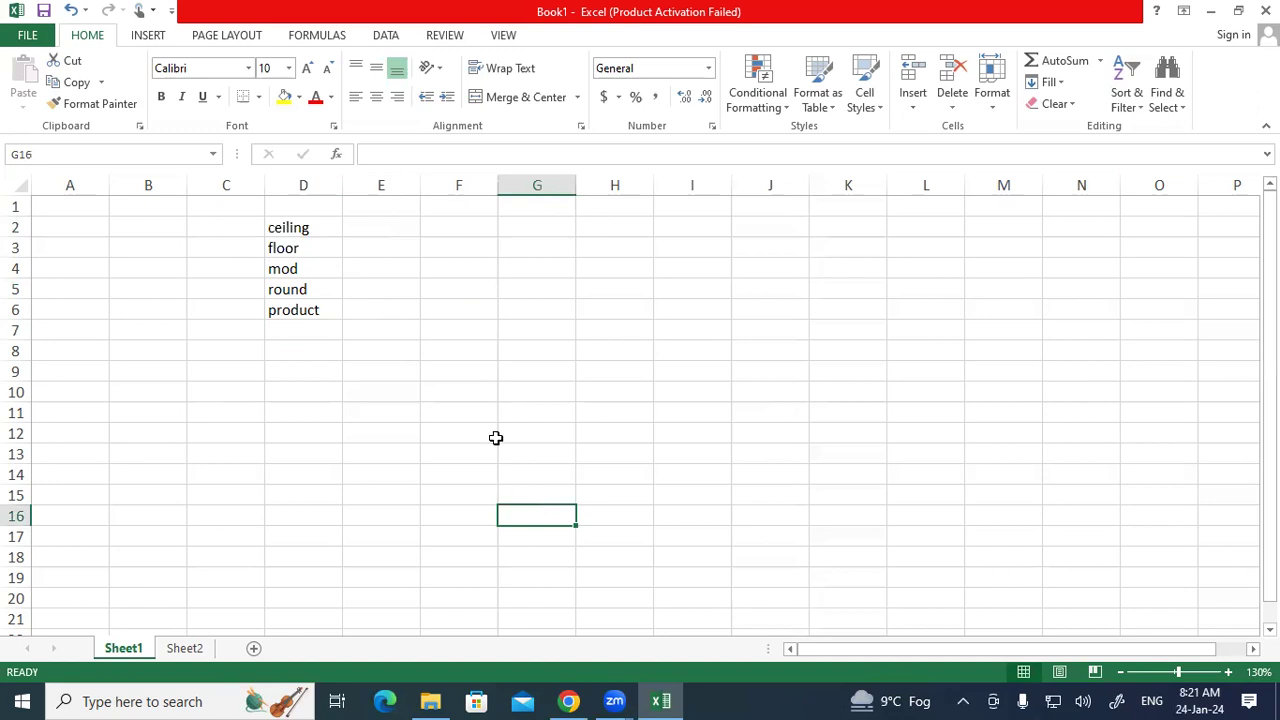
click(570, 291)
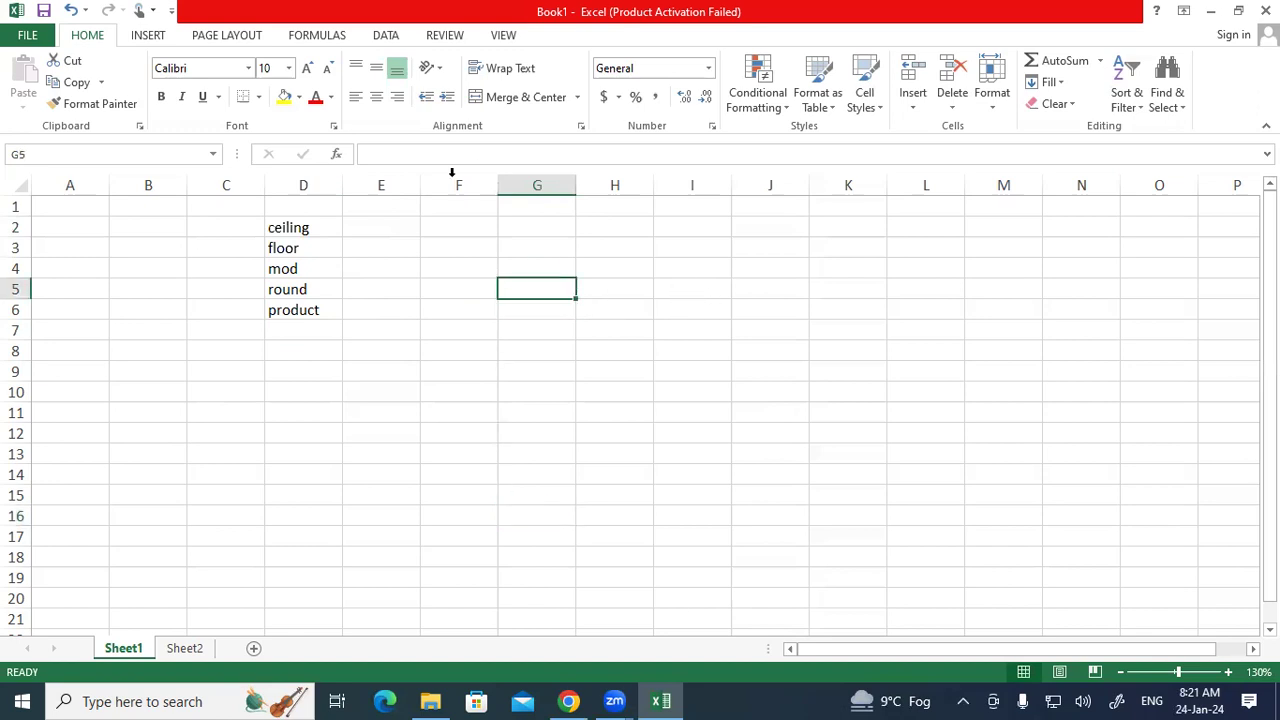
click(306, 231)
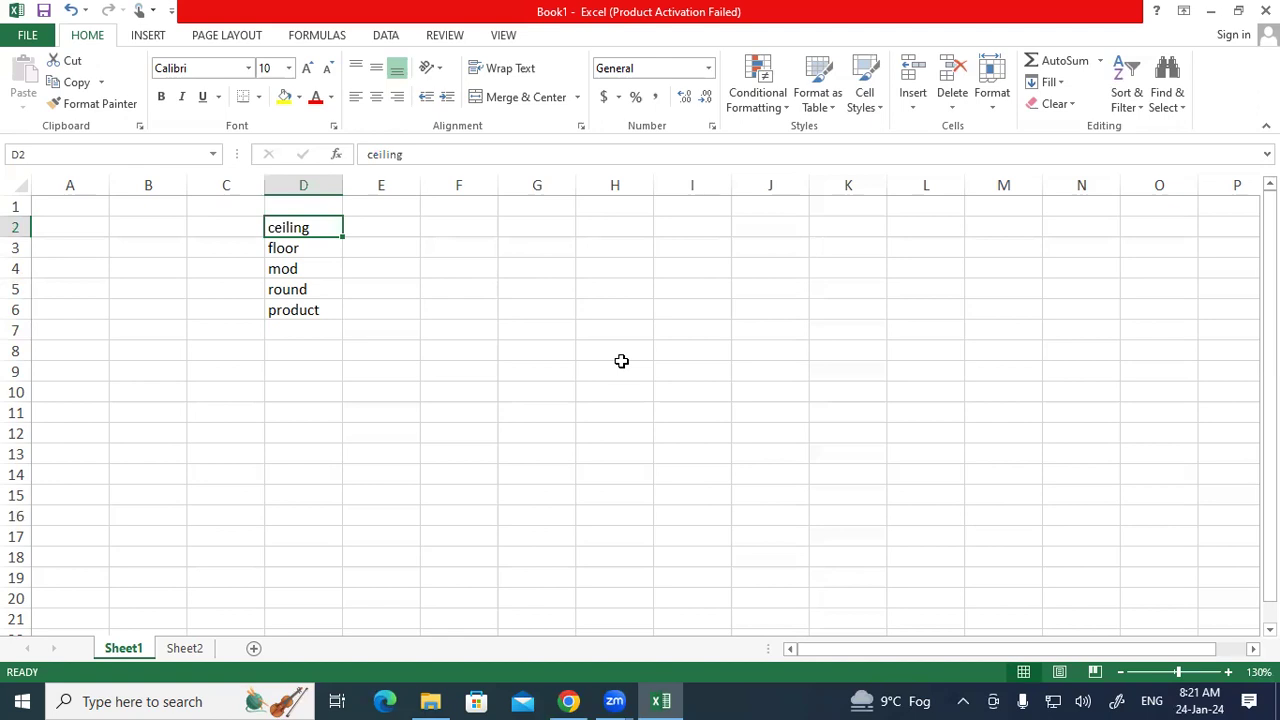
Handwrite the long division of 22 by 5 in red over columns J to M, circling the remainder 2 and quotient 4.
drag(791, 284, 812, 346)
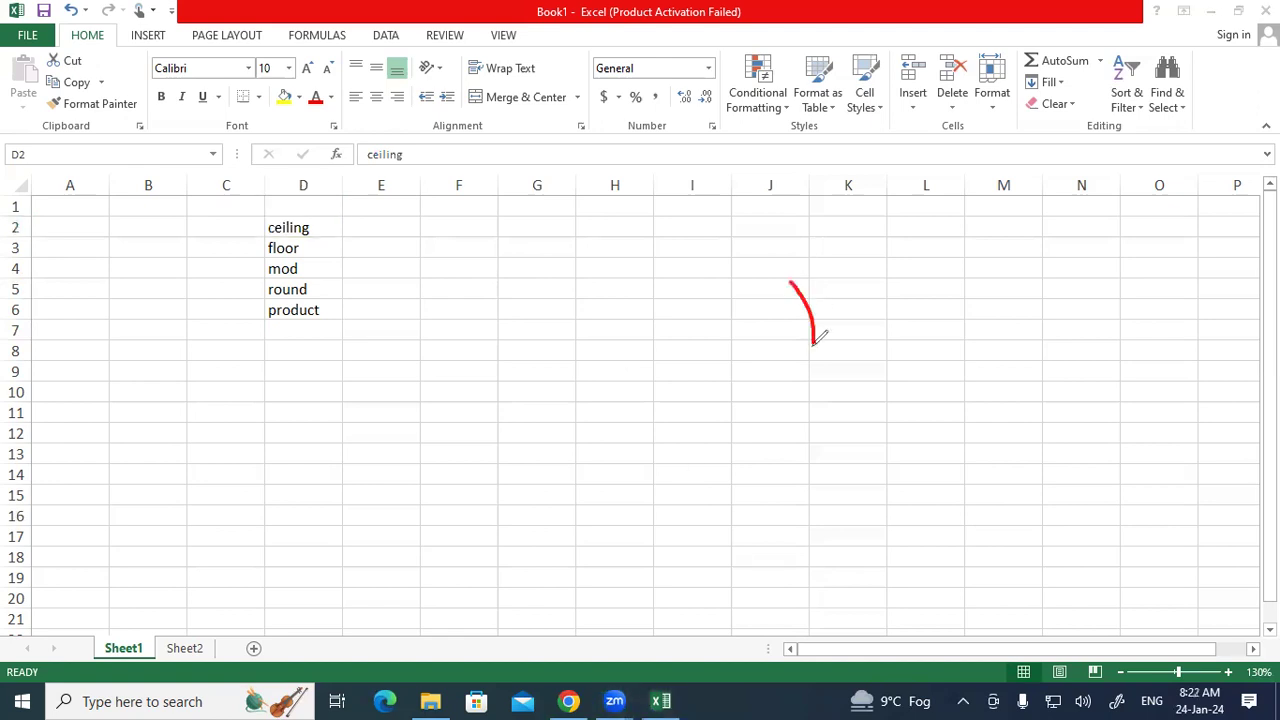
mouse_move(791, 284)
mouse_down()
mouse_move(900, 236)
mouse_move(931, 284)
mouse_move(943, 278)
mouse_up()
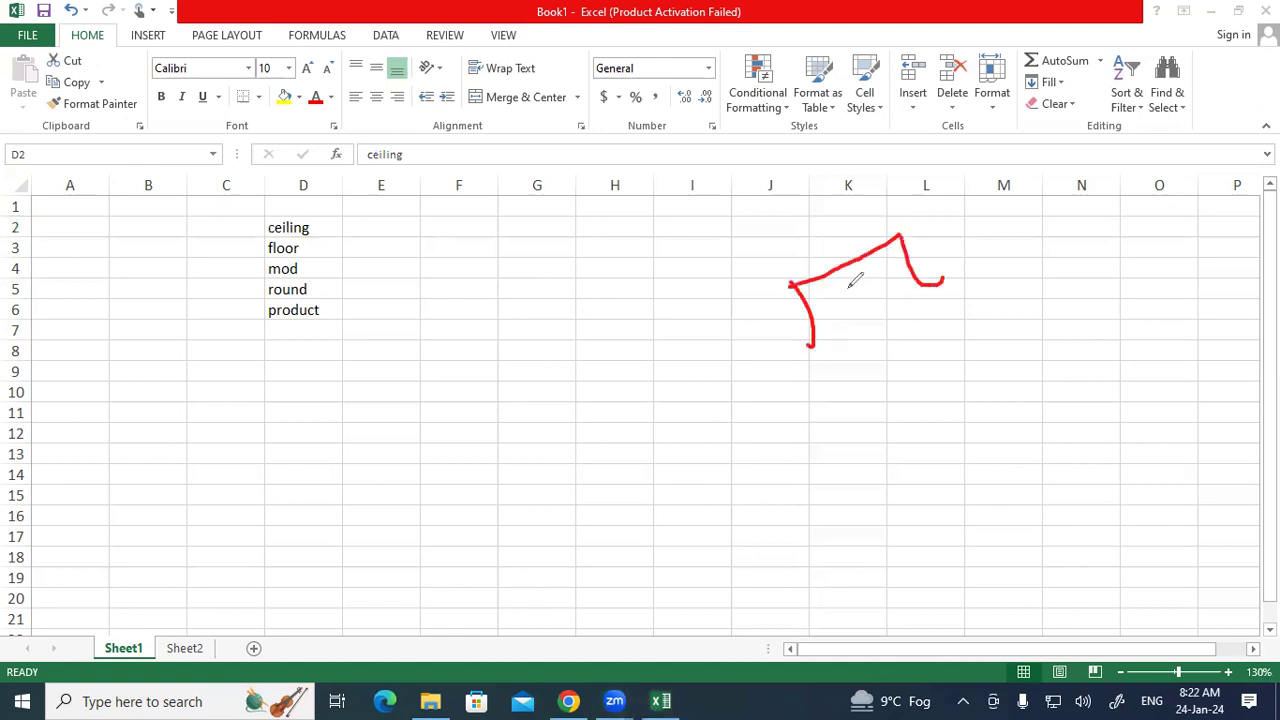
drag(843, 290, 890, 283)
mouse_move(772, 305)
mouse_down()
mouse_move(775, 321)
mouse_move(783, 298)
mouse_up()
drag(948, 222, 966, 262)
mouse_move(866, 312)
mouse_down()
mouse_move(866, 340)
mouse_move(896, 328)
mouse_move(904, 296)
mouse_up()
drag(866, 358, 956, 322)
mouse_move(910, 362)
mouse_down()
mouse_move(906, 383)
mouse_move(900, 368)
mouse_move(915, 378)
mouse_move(960, 358)
mouse_move(947, 344)
mouse_move(930, 376)
mouse_move(972, 350)
mouse_move(956, 400)
mouse_up()
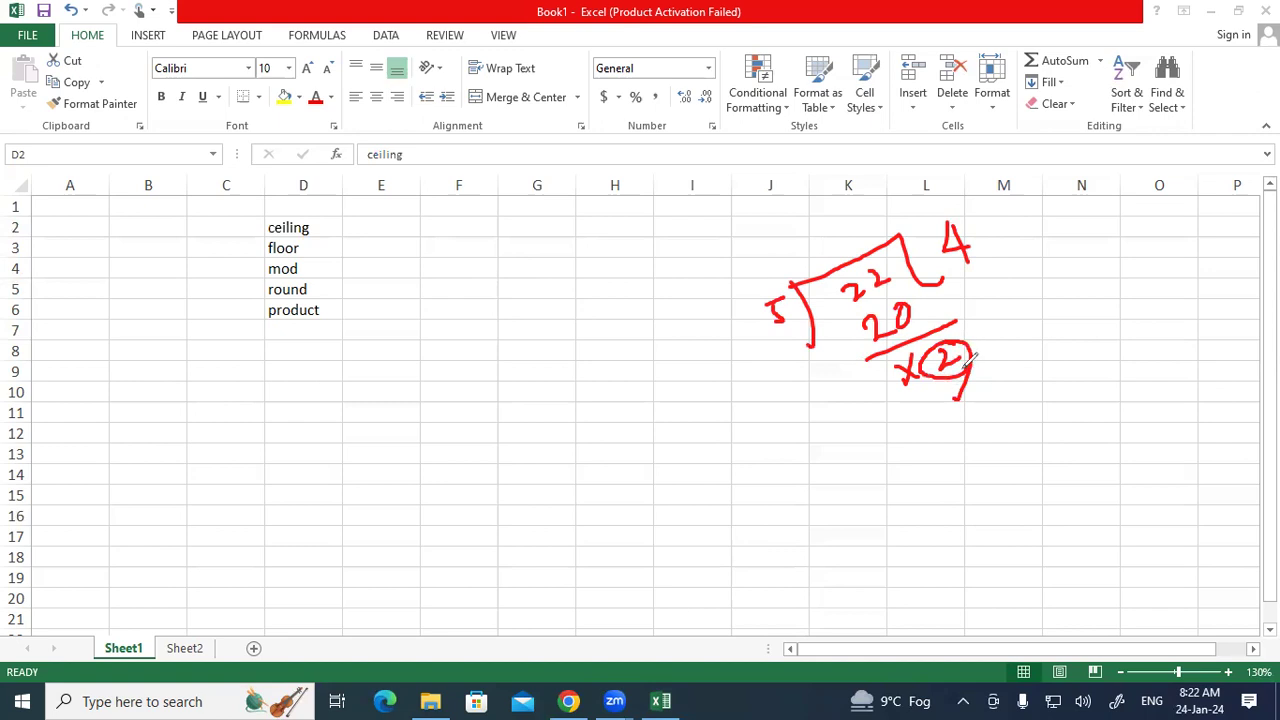
mouse_move(993, 225)
mouse_down()
mouse_move(996, 240)
mouse_move(922, 232)
mouse_move(985, 262)
mouse_move(1012, 202)
mouse_up()
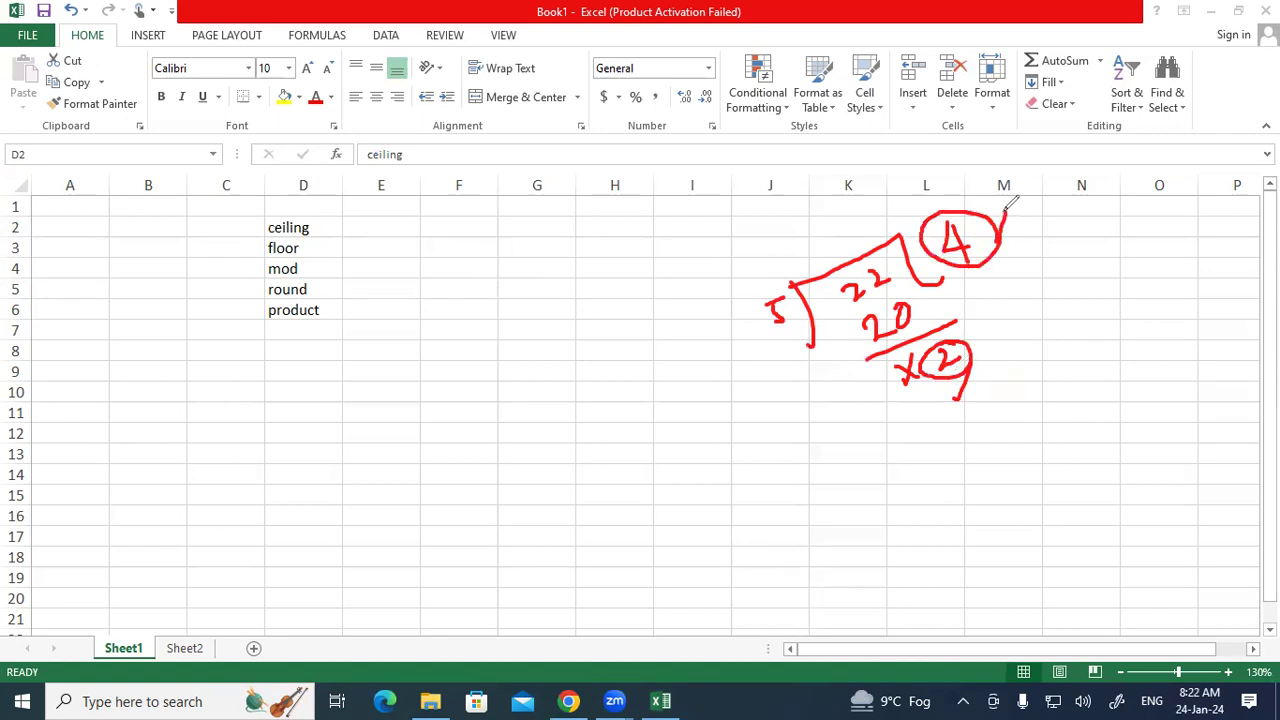
Tick the divisor 5, then handwrite the arguments (22,5) near the ceiling label with arrows from 5 to 22 and out of the label.
drag(730, 338, 786, 302)
mouse_move(430, 256)
mouse_down()
mouse_move(458, 272)
mouse_move(474, 250)
mouse_move(494, 262)
mouse_up()
drag(509, 214, 506, 238)
mouse_move(393, 226)
mouse_down()
mouse_move(404, 268)
mouse_move(452, 292)
mouse_up()
mouse_move(512, 176)
mouse_down()
mouse_move(566, 217)
mouse_move(556, 246)
mouse_move(528, 245)
mouse_move(506, 276)
mouse_move(476, 268)
mouse_move(478, 286)
mouse_move(476, 256)
mouse_up()
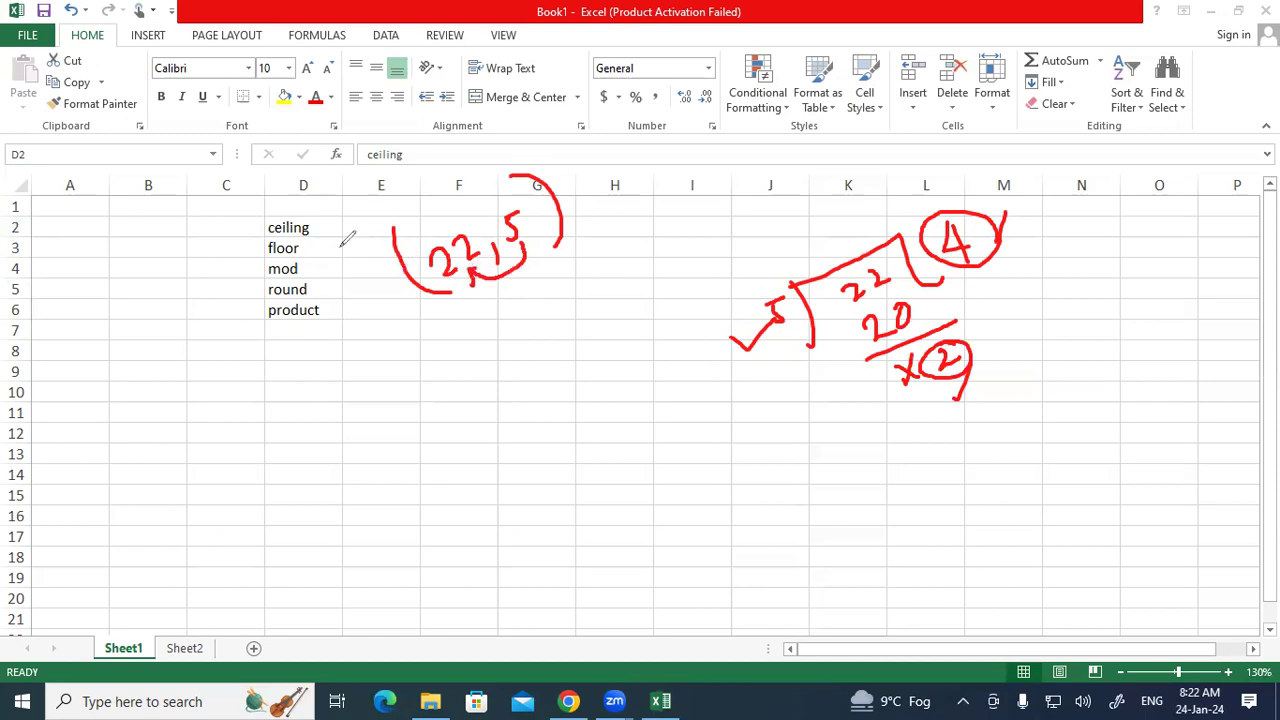
drag(319, 231, 359, 211)
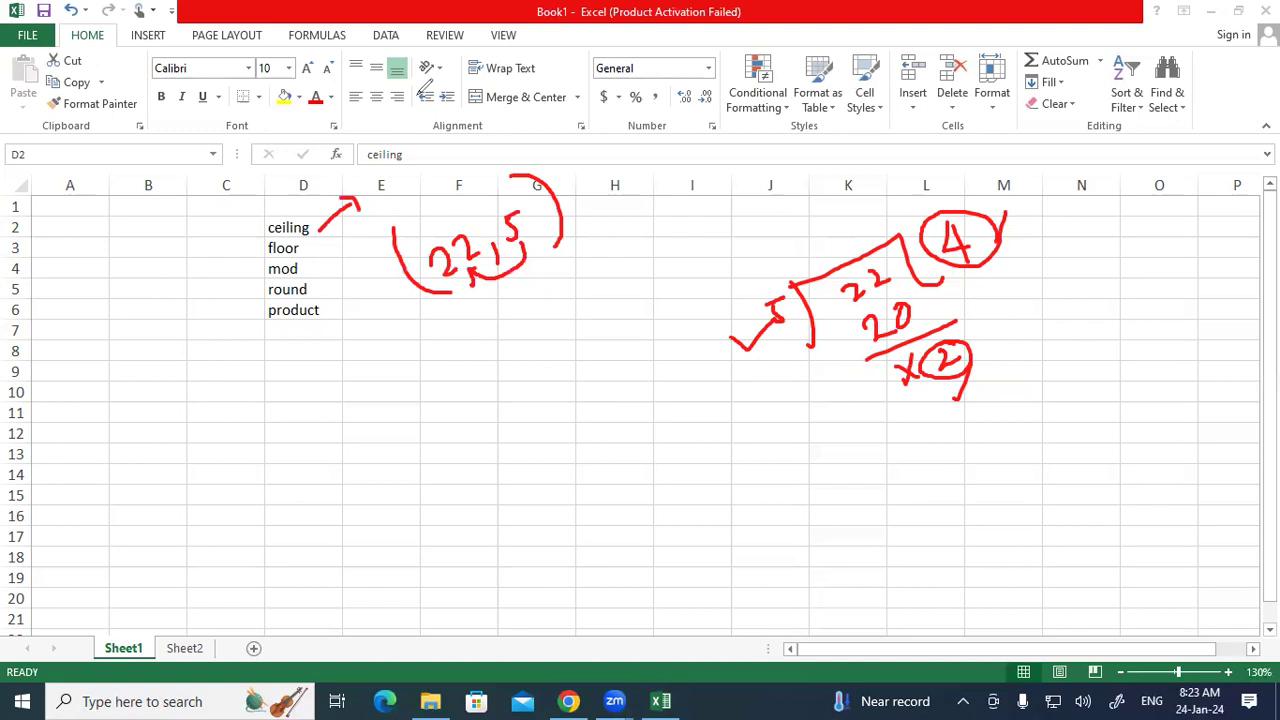
Handwrite the answer = 25 for the (22,5) example and add a tick mark beneath it.
drag(634, 177, 658, 181)
drag(688, 146, 716, 162)
mouse_move(738, 110)
mouse_down()
mouse_move(720, 150)
mouse_move(735, 112)
mouse_up()
mouse_move(720, 180)
mouse_down()
mouse_move(729, 197)
mouse_move(772, 145)
mouse_up()
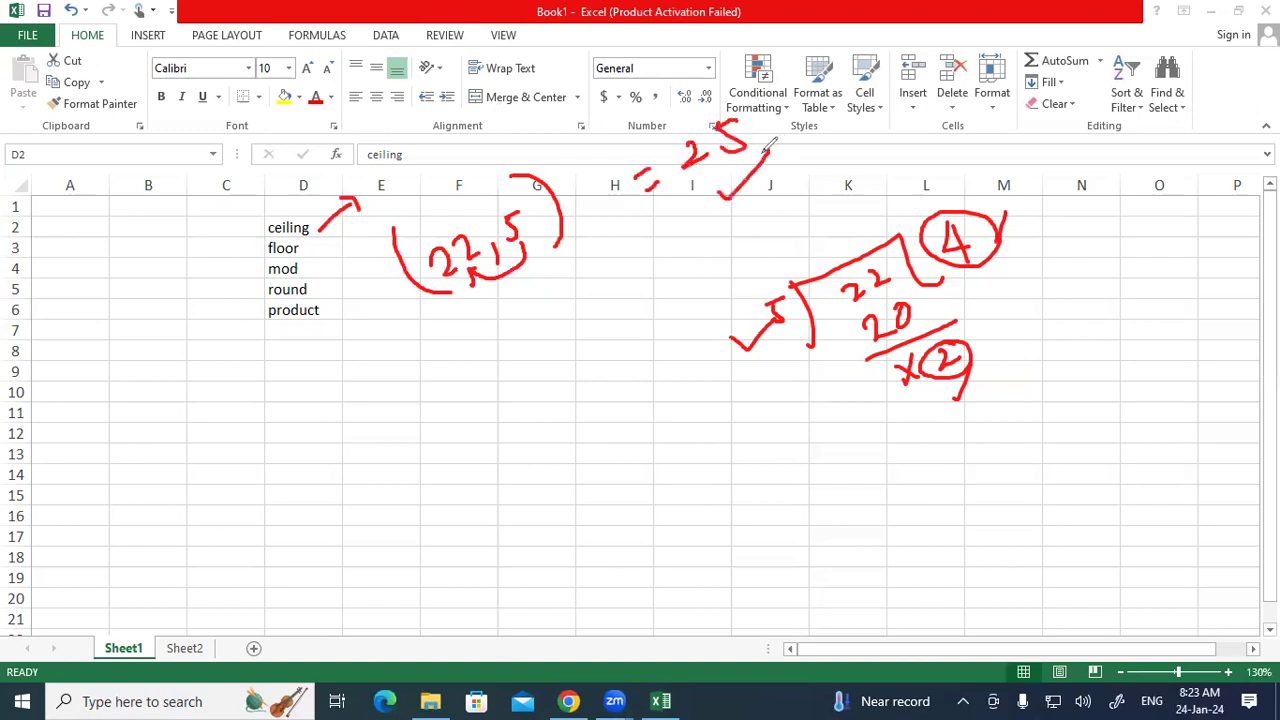
Handwrite a second example (20,5) below the list with an arrow between its numbers and the underlined answer 20.
click(314, 449)
mouse_move(316, 440)
mouse_down()
mouse_move(355, 456)
mouse_move(367, 433)
mouse_move(399, 445)
mouse_up()
drag(414, 391, 428, 410)
drag(316, 398, 352, 475)
mouse_move(433, 365)
mouse_down()
mouse_move(460, 392)
mouse_move(452, 426)
mouse_move(370, 464)
mouse_move(393, 451)
mouse_up()
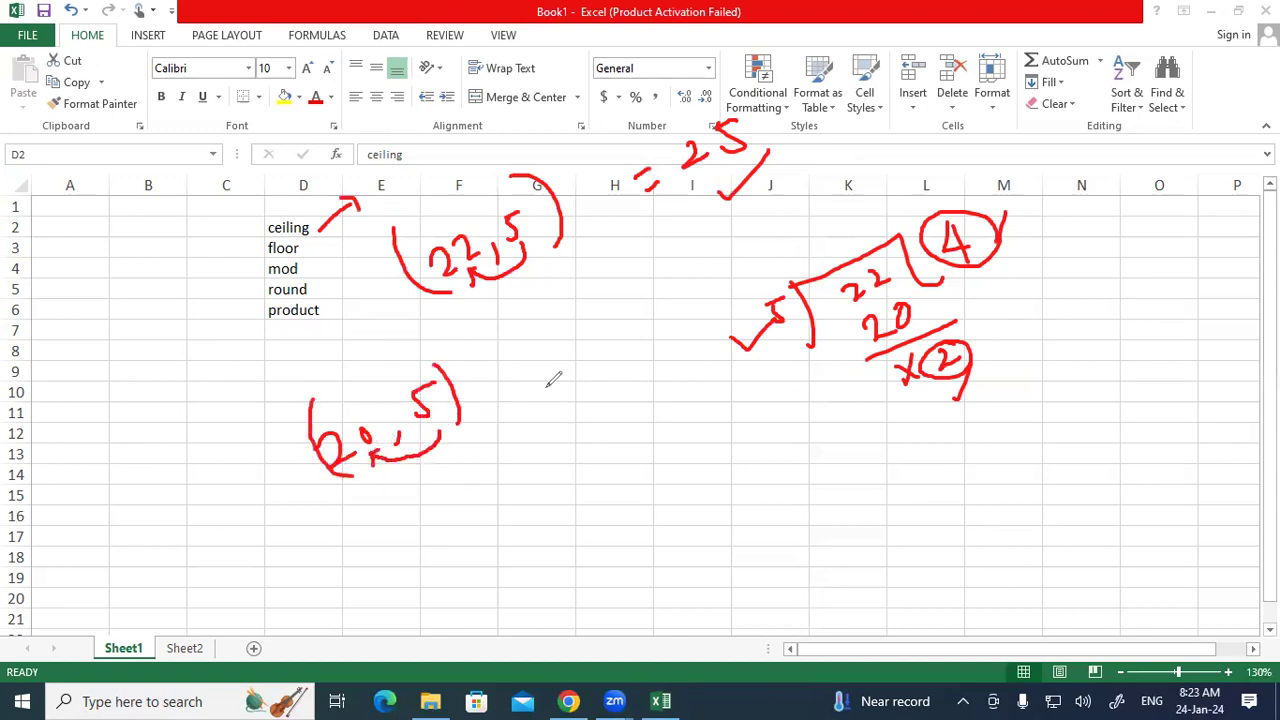
drag(541, 378, 600, 362)
drag(550, 421, 622, 392)
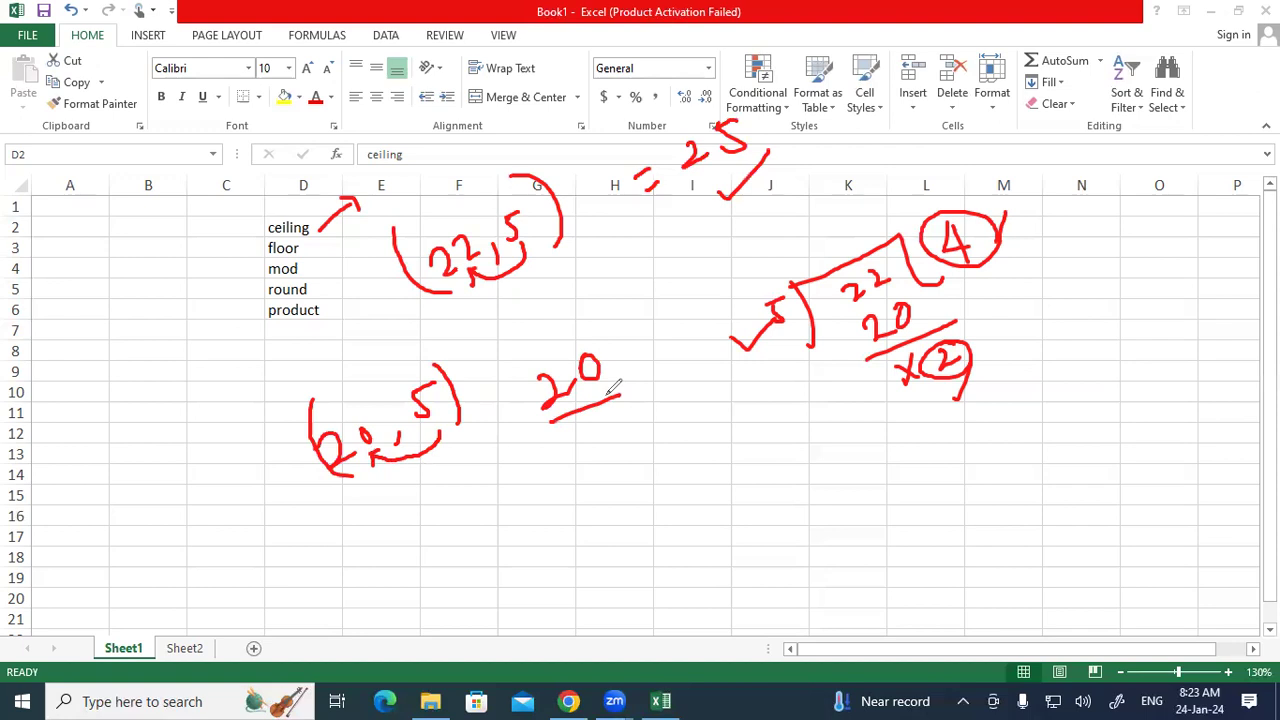
Handwrite the bracketed practice pairs (37,6) and (54,6) over the lower part of the sheet.
mouse_move(690, 462)
mouse_down()
mouse_move(725, 490)
mouse_move(773, 495)
mouse_up()
drag(812, 434, 800, 460)
drag(673, 442, 715, 533)
click(812, 410)
drag(812, 410, 840, 497)
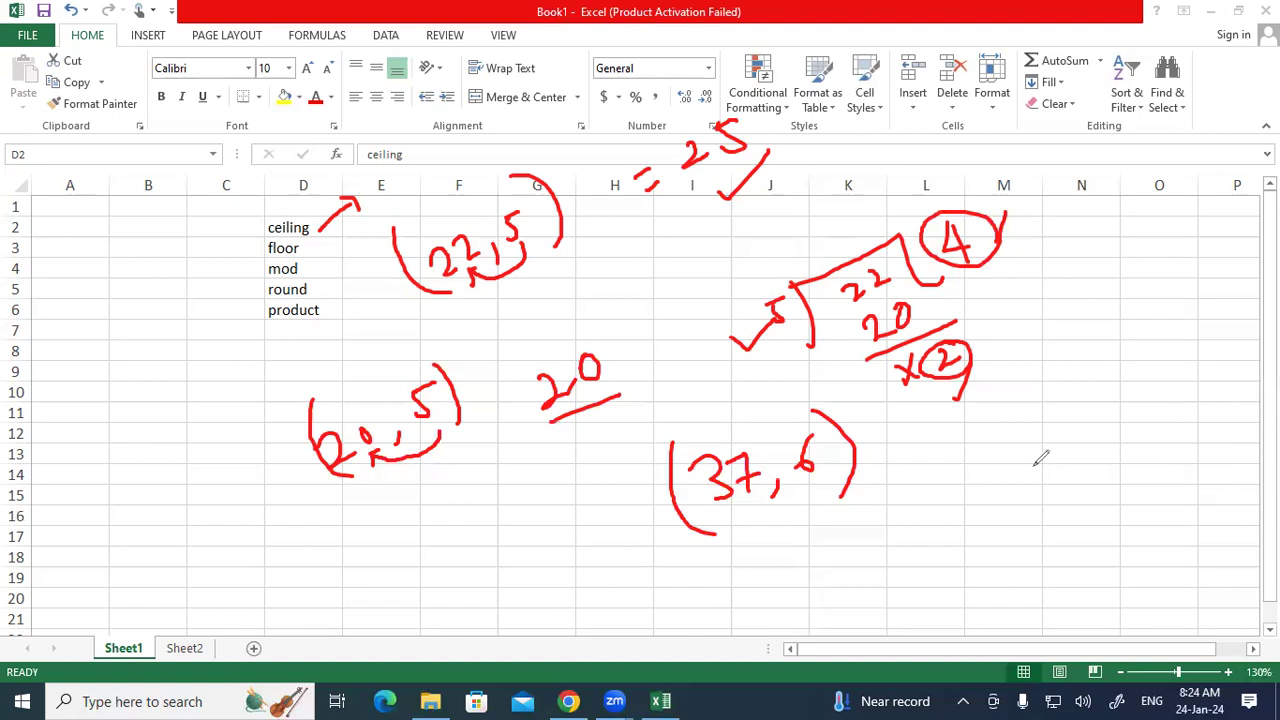
mouse_move(1024, 469)
mouse_down()
mouse_move(1047, 457)
mouse_move(1024, 481)
mouse_move(1038, 491)
mouse_move(1104, 481)
mouse_up()
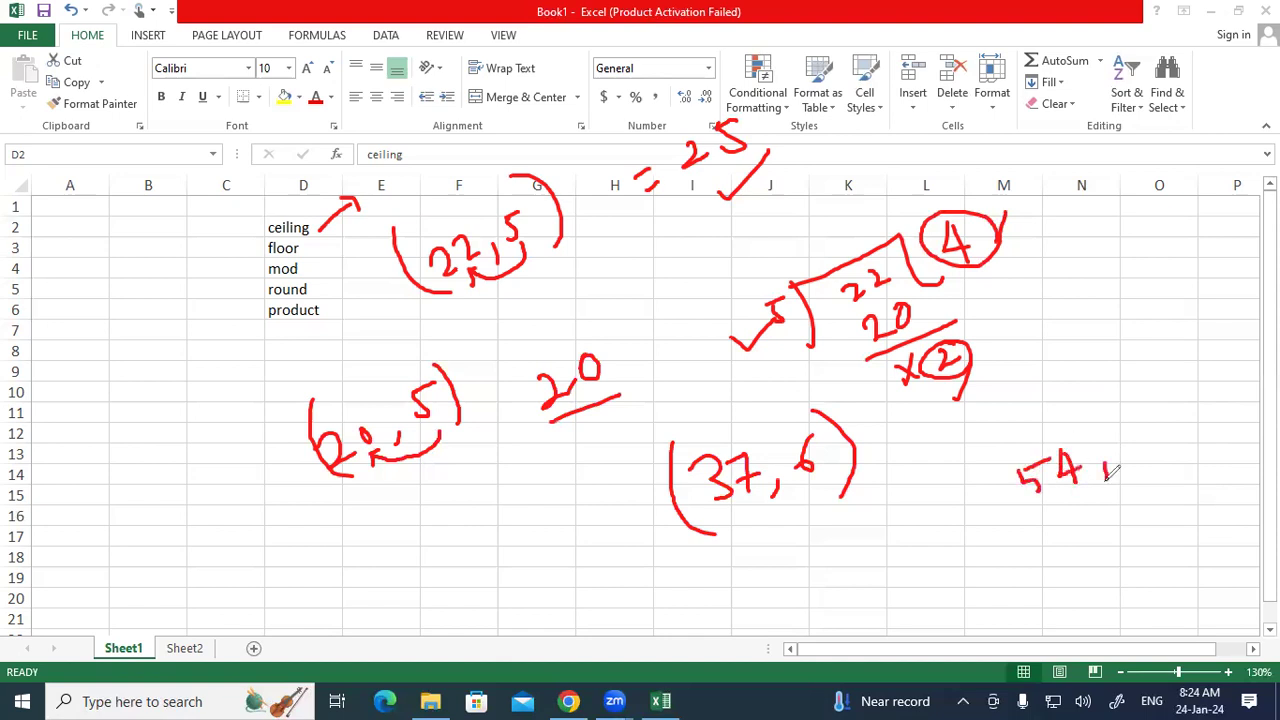
drag(1130, 418, 1140, 444)
drag(982, 432, 1037, 522)
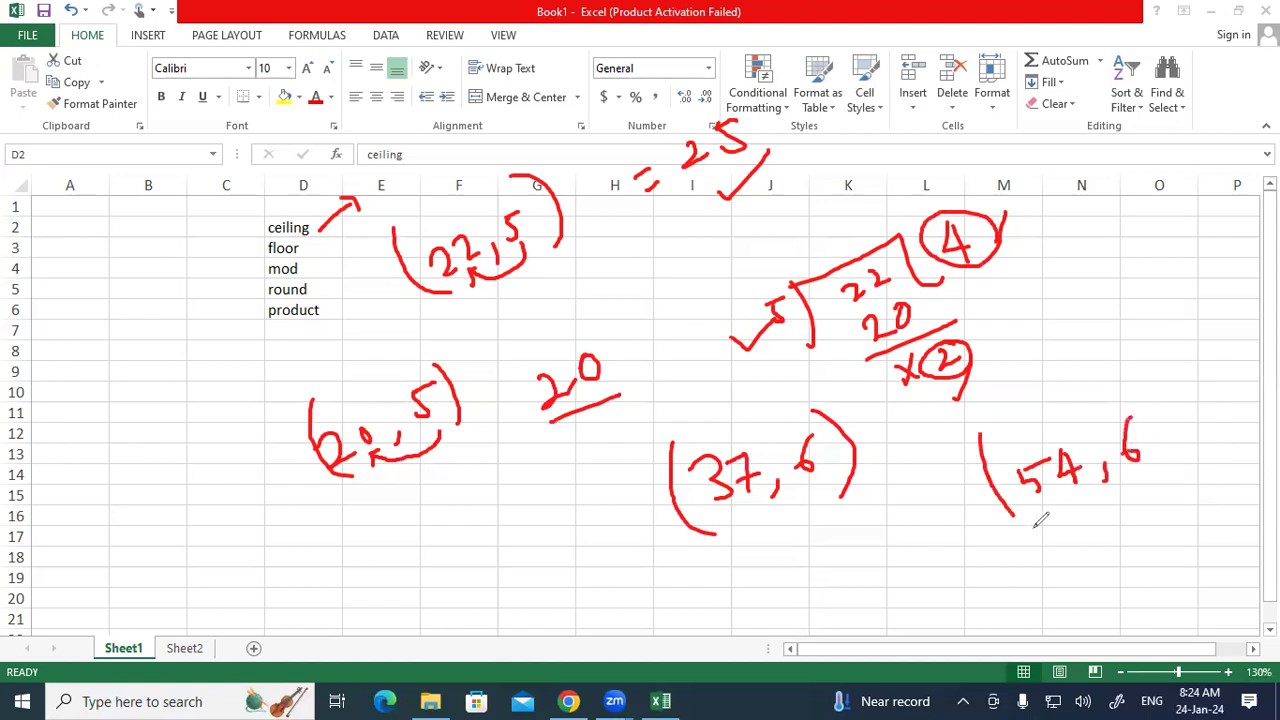
mouse_move(1125, 398)
mouse_down()
mouse_move(1162, 405)
mouse_move(1184, 468)
mouse_up()
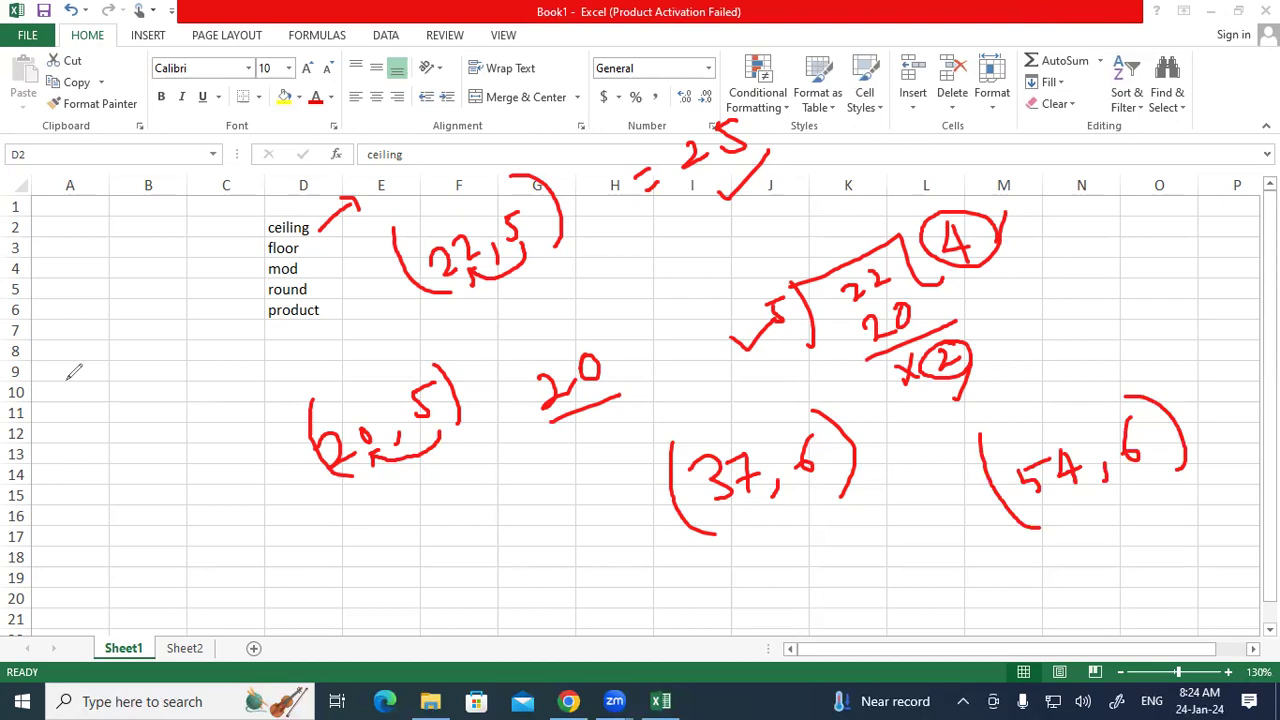
Clear the handwritten examples from the sheet and leave the annotation pen.
click(97, 449)
click(768, 317)
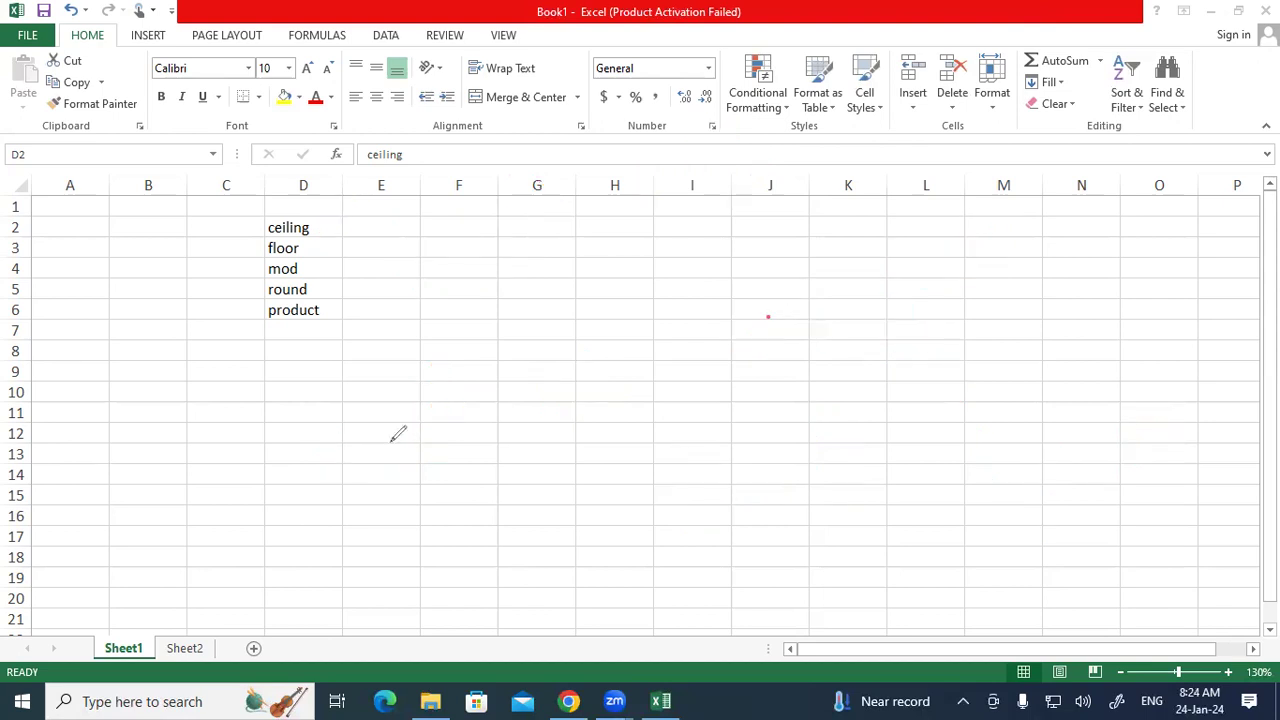
key(Escape)
Enter the formula =CEILING(37,6) in cell H4.
click(614, 266)
text(=)
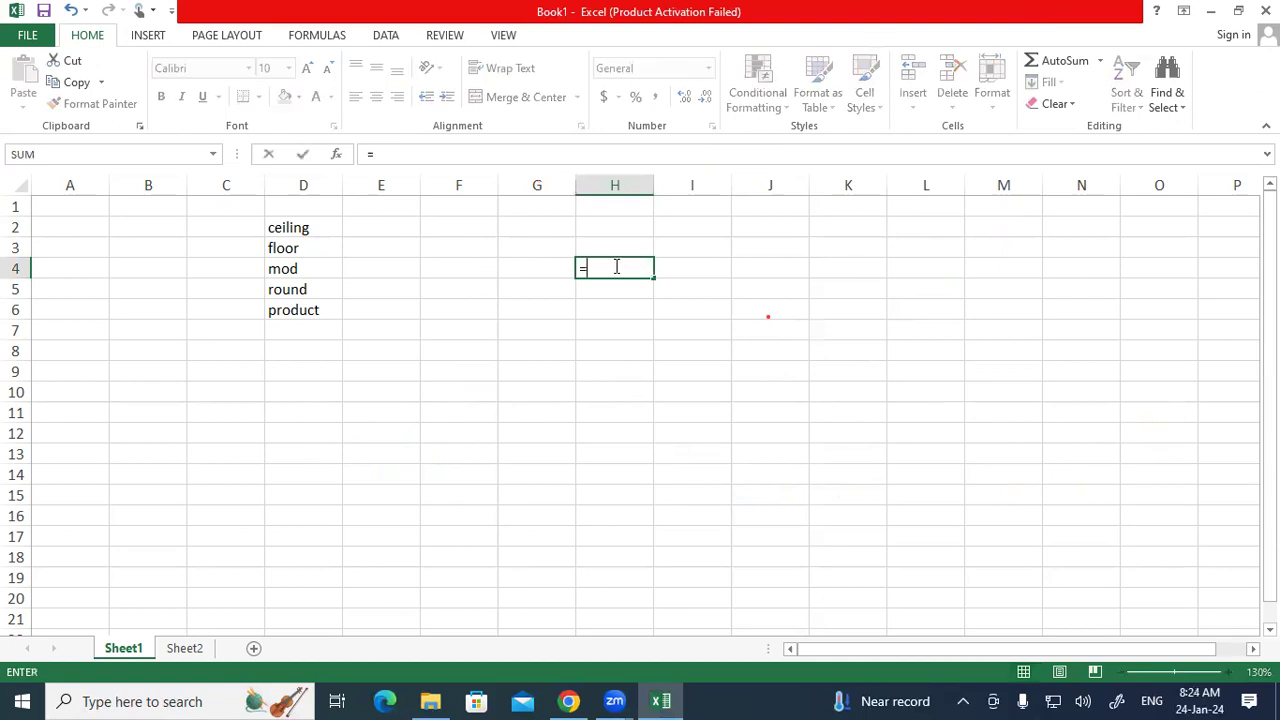
text(ceil)
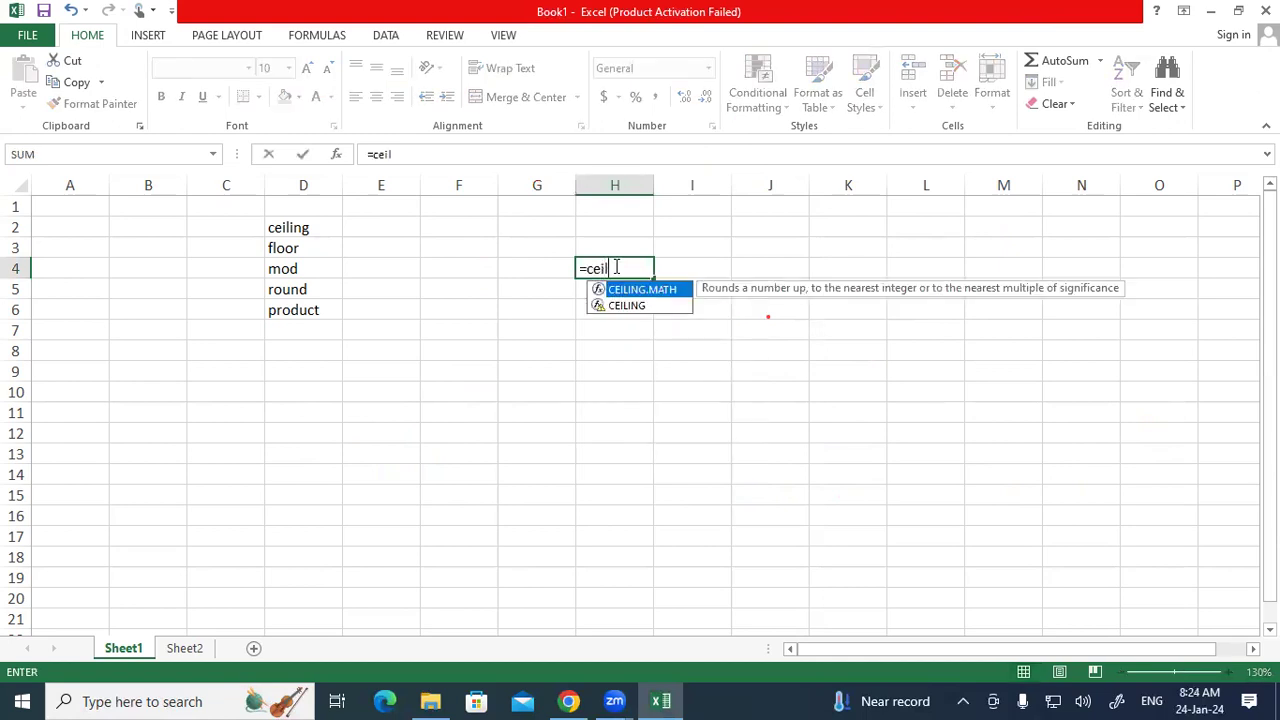
key(Down)
key(Tab)
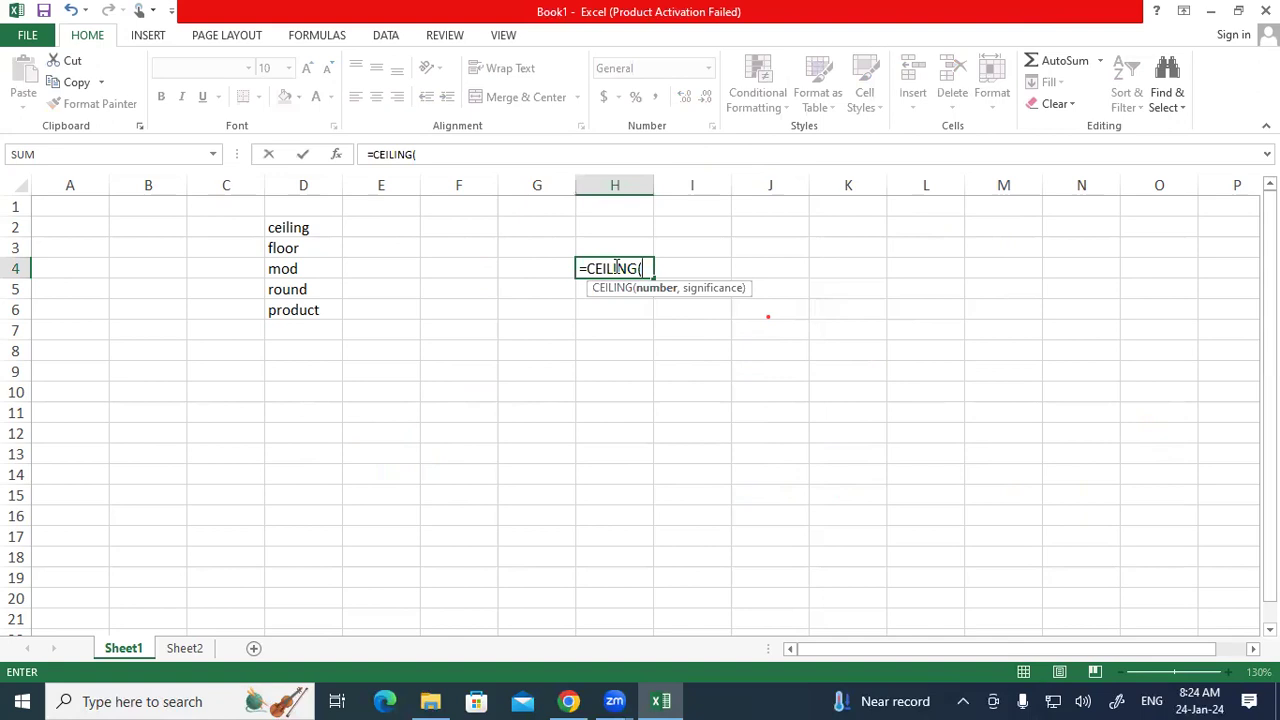
text(37,)
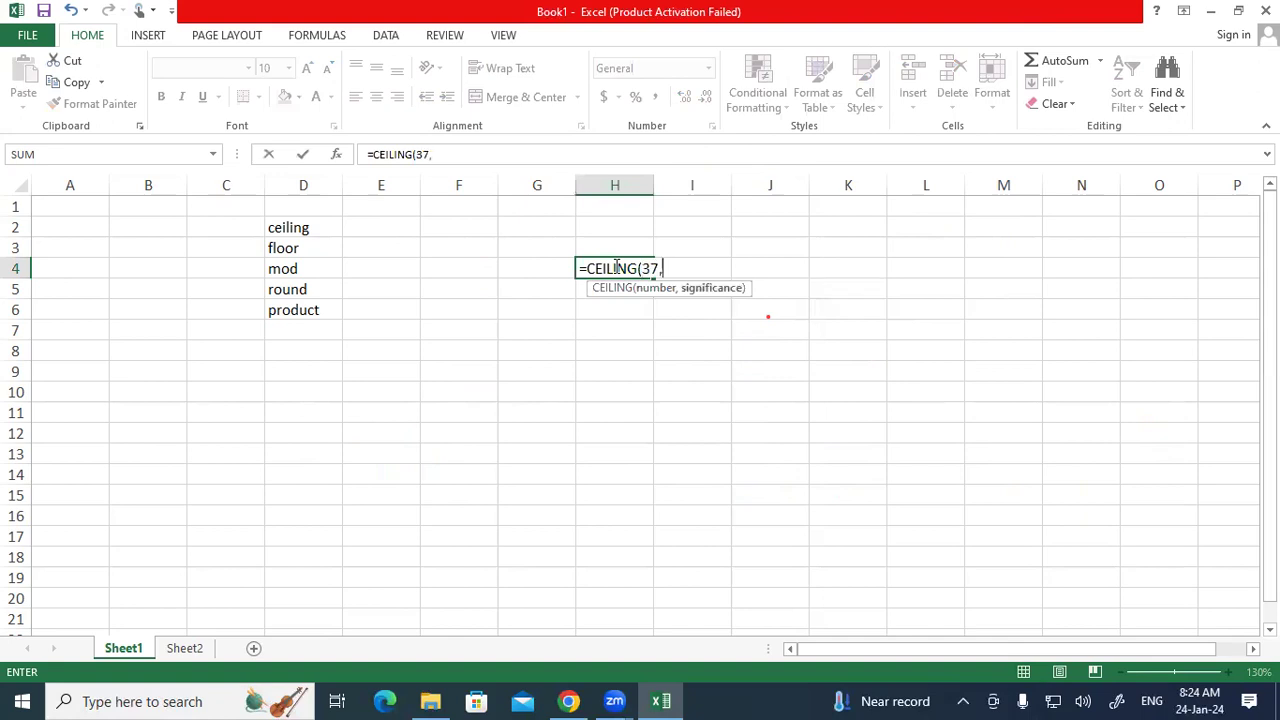
text(6))
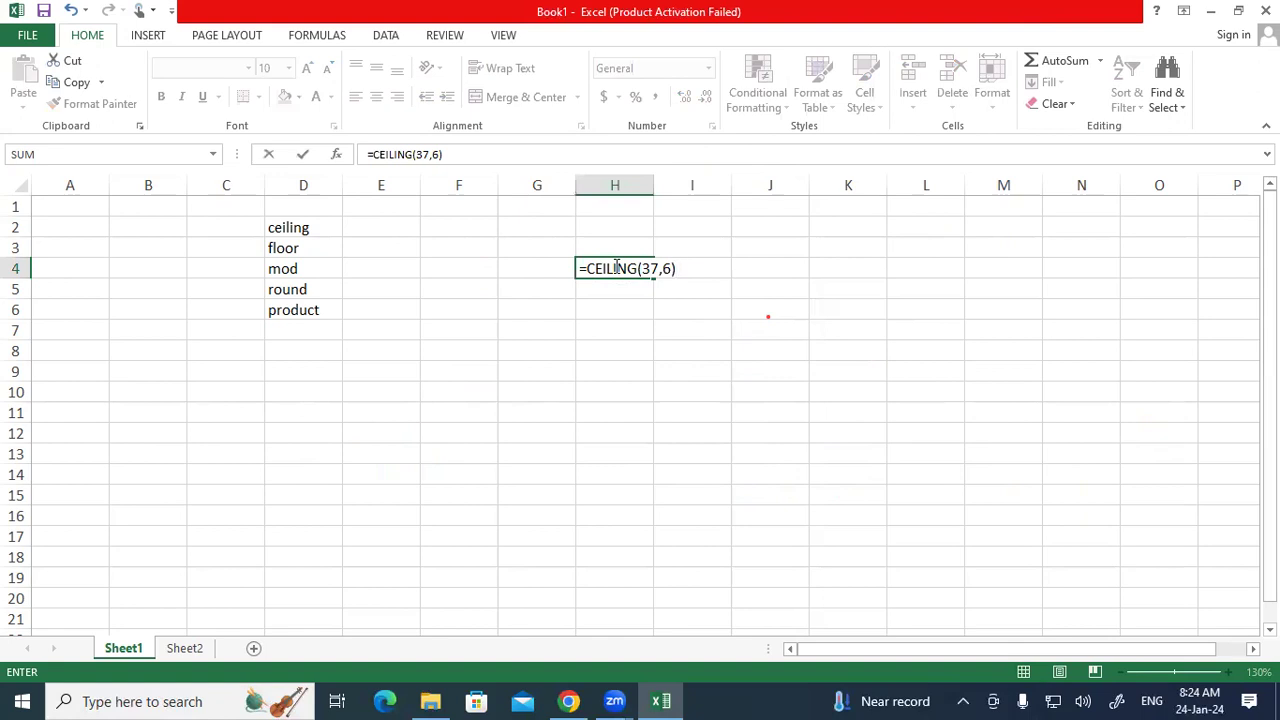
key(Return)
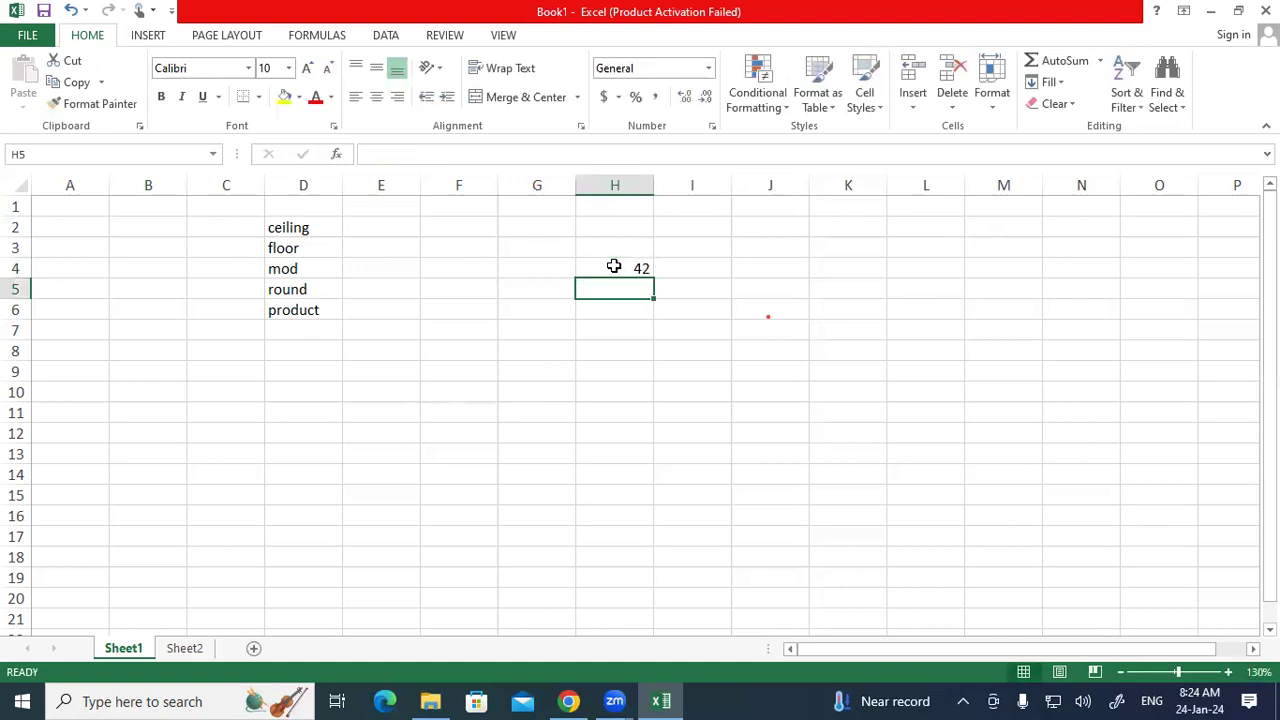
Enter the formula =CEILING(54,9) in cell H5.
text(=ceil)
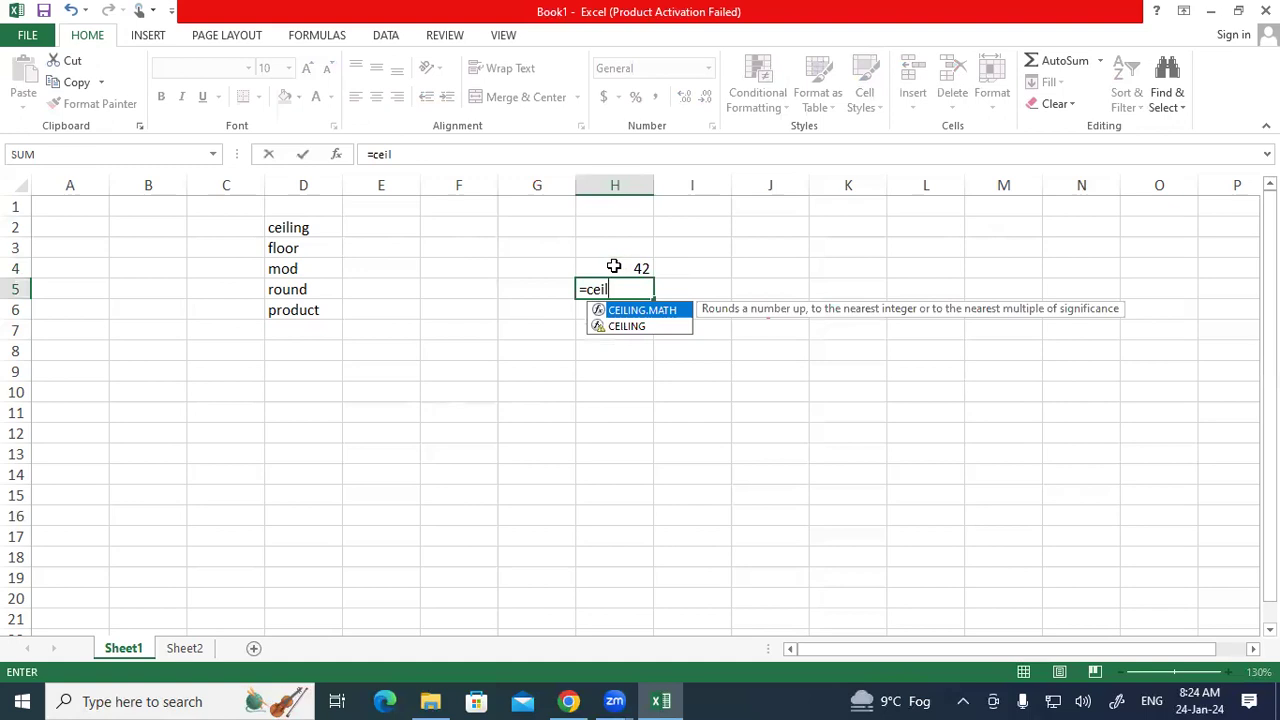
key(Down)
key(Tab)
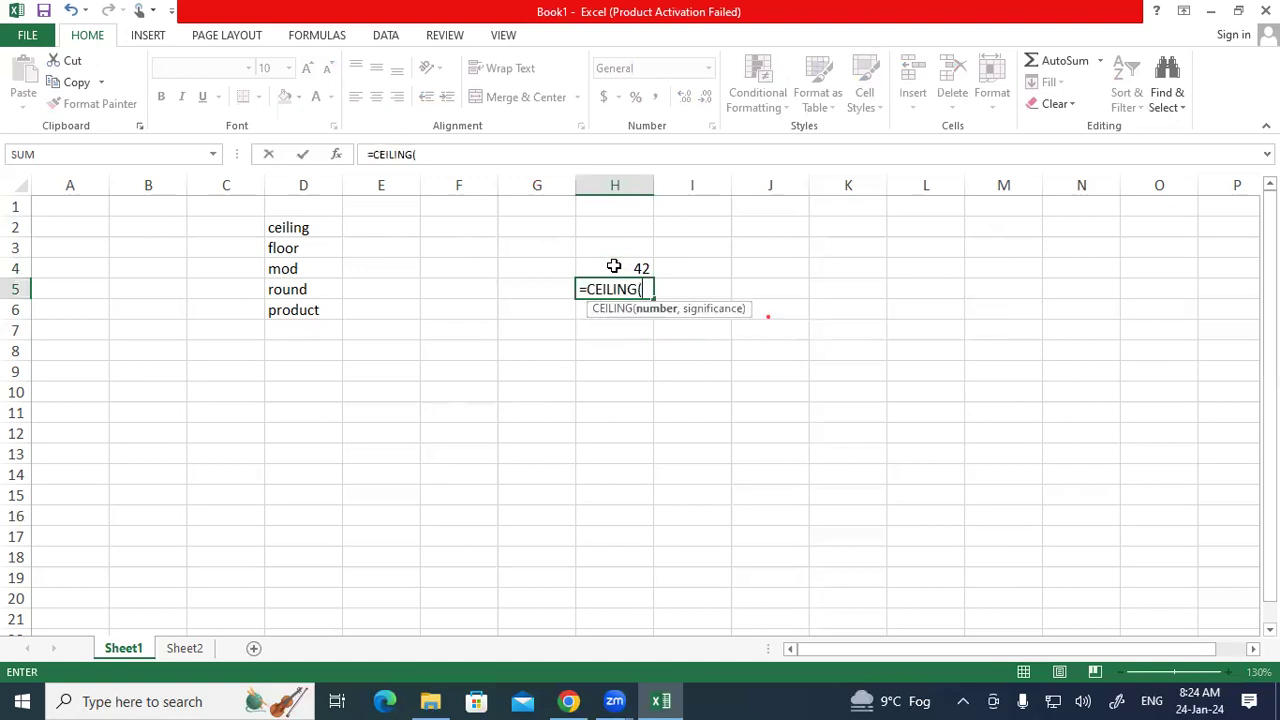
text(54,9)
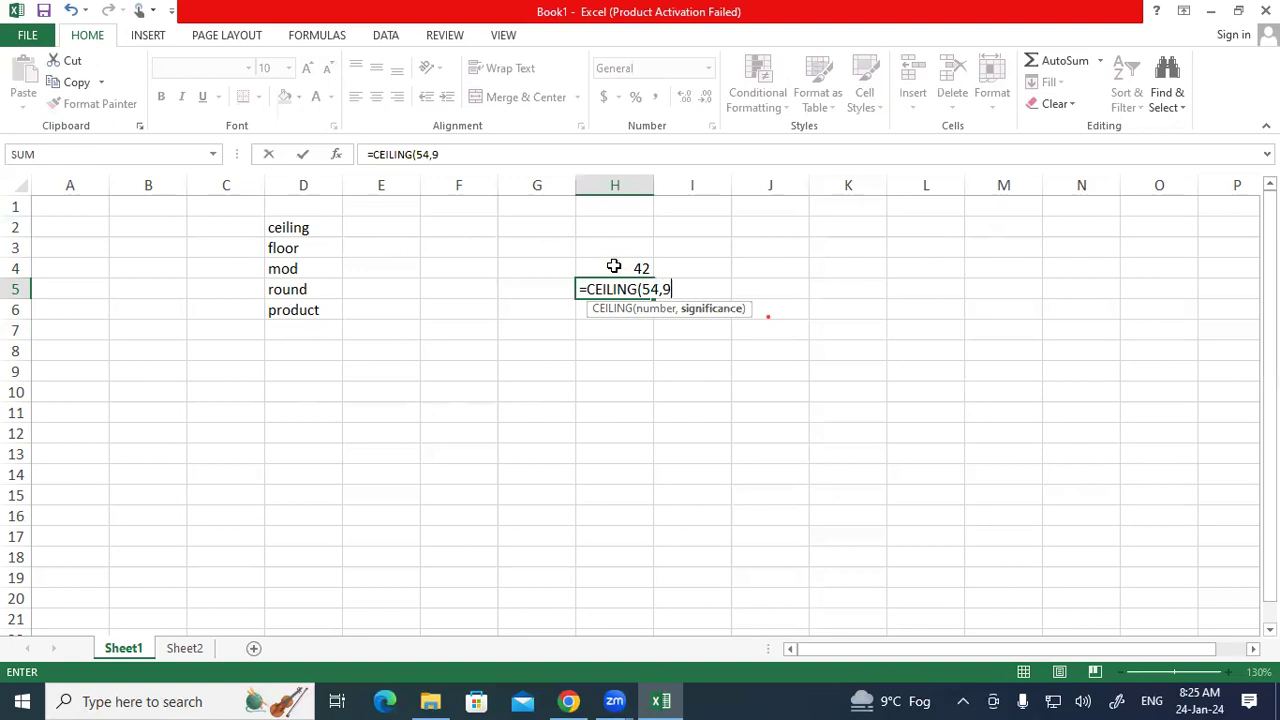
text())
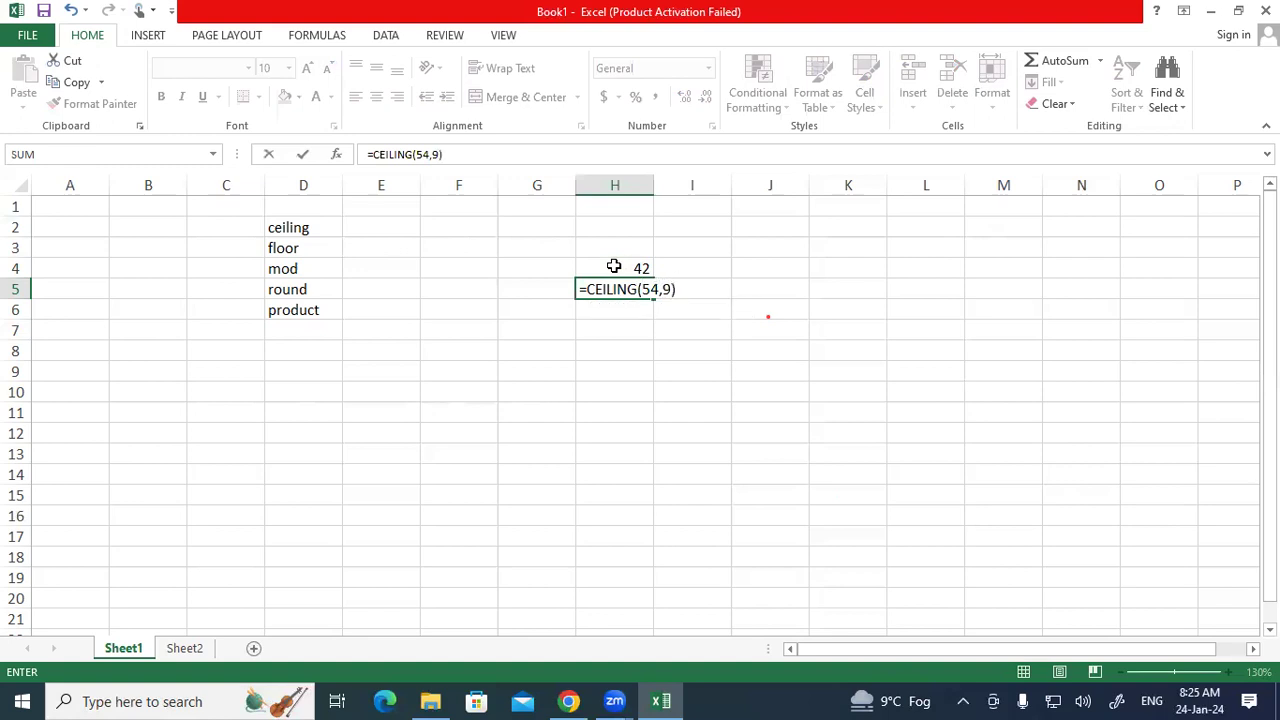
key(Return)
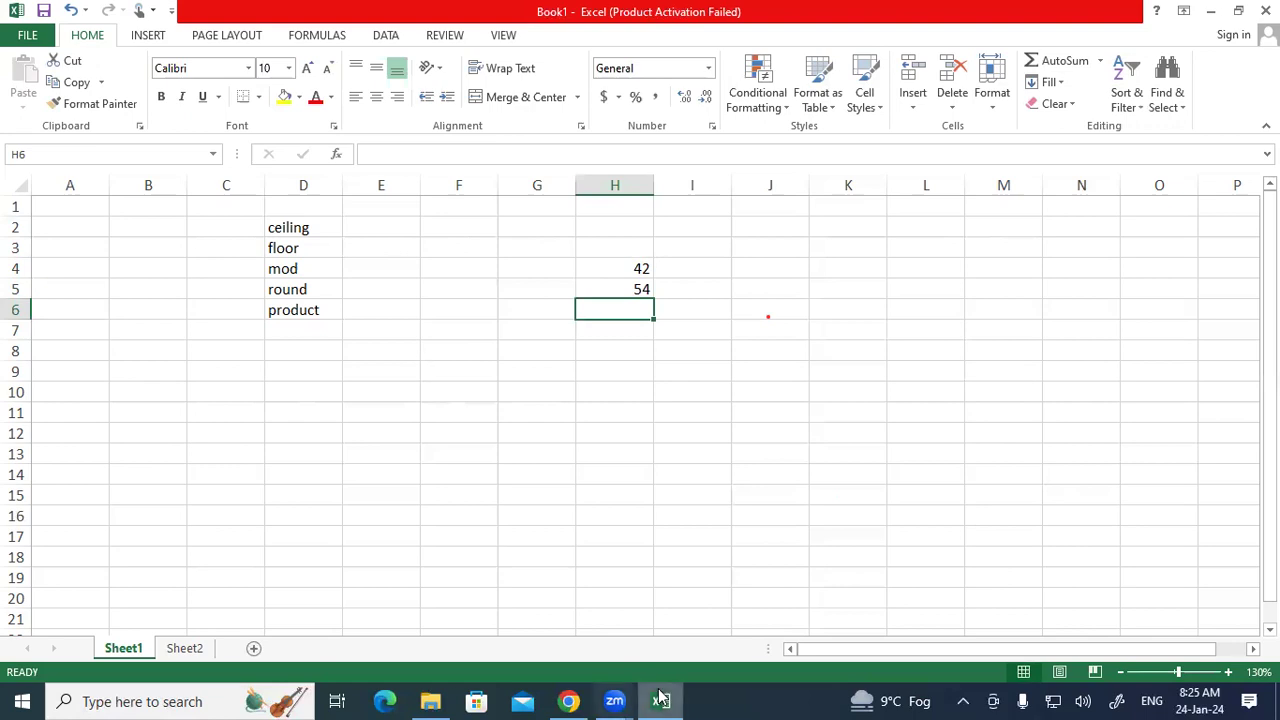
Handwrite =ceiling(36,6) with the answer 36 below it over the empty cells around columns K to O.
click(943, 692)
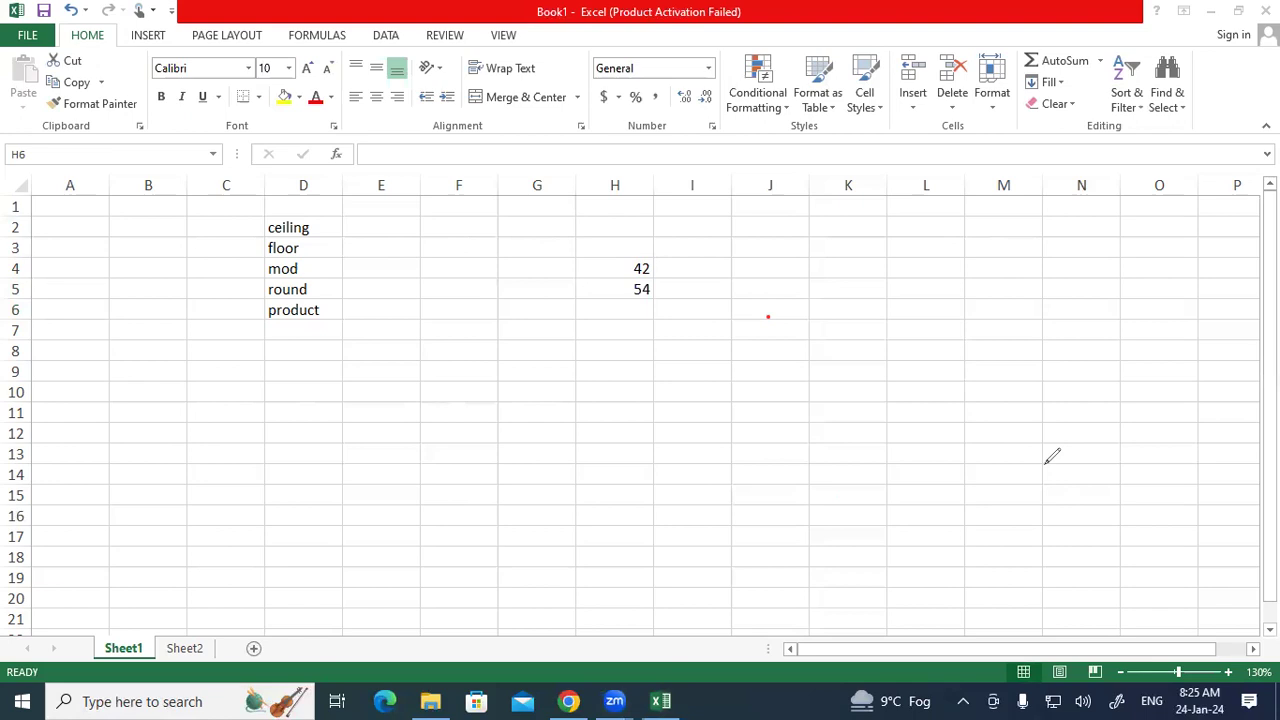
mouse_move(790, 335)
mouse_down()
mouse_move(818, 323)
mouse_move(830, 348)
mouse_up()
mouse_move(852, 314)
mouse_down()
mouse_move(841, 323)
mouse_move(849, 356)
mouse_up()
drag(866, 328, 909, 338)
drag(892, 280, 899, 290)
drag(914, 272, 933, 326)
mouse_move(942, 288)
mouse_down()
mouse_move(950, 312)
mouse_move(942, 273)
mouse_move(980, 300)
mouse_move(990, 339)
mouse_move(1018, 290)
mouse_up()
drag(1014, 226, 1048, 304)
drag(1036, 243, 1046, 283)
drag(1080, 222, 1064, 260)
drag(1097, 250, 1095, 282)
mouse_move(1124, 198)
mouse_down()
mouse_move(1108, 242)
mouse_move(1132, 246)
mouse_up()
drag(1136, 182, 1148, 252)
mouse_move(1074, 362)
mouse_down()
mouse_move(1090, 354)
mouse_move(1082, 400)
mouse_up()
drag(1122, 338, 1150, 368)
Handwrite =ceiling(37,6) with the answer 42 beneath the first handwritten ceiling example.
mouse_move(844, 526)
mouse_down()
mouse_move(864, 516)
mouse_move(864, 536)
mouse_up()
mouse_move(902, 502)
mouse_down()
mouse_move(886, 546)
mouse_move(942, 530)
mouse_up()
click(920, 470)
drag(920, 470, 944, 516)
drag(972, 484, 968, 516)
mouse_move(960, 462)
mouse_down()
mouse_move(1004, 498)
mouse_move(1000, 486)
mouse_move(1006, 540)
mouse_up()
mouse_move(1046, 430)
mouse_down()
mouse_move(1038, 500)
mouse_move(1070, 524)
mouse_up()
mouse_move(1052, 444)
mouse_down()
mouse_move(1070, 452)
mouse_move(1066, 482)
mouse_up()
mouse_move(1078, 440)
mouse_down()
mouse_move(1090, 462)
mouse_move(1112, 446)
mouse_move(1132, 482)
mouse_up()
mouse_move(1174, 412)
mouse_down()
mouse_move(1156, 446)
mouse_move(1168, 440)
mouse_up()
mouse_move(1172, 390)
mouse_down()
mouse_move(1196, 408)
mouse_move(1188, 460)
mouse_up()
drag(1142, 542, 1156, 594)
mouse_move(1136, 530)
mouse_down()
mouse_move(1128, 562)
mouse_move(1160, 572)
mouse_up()
drag(1164, 548, 1218, 562)
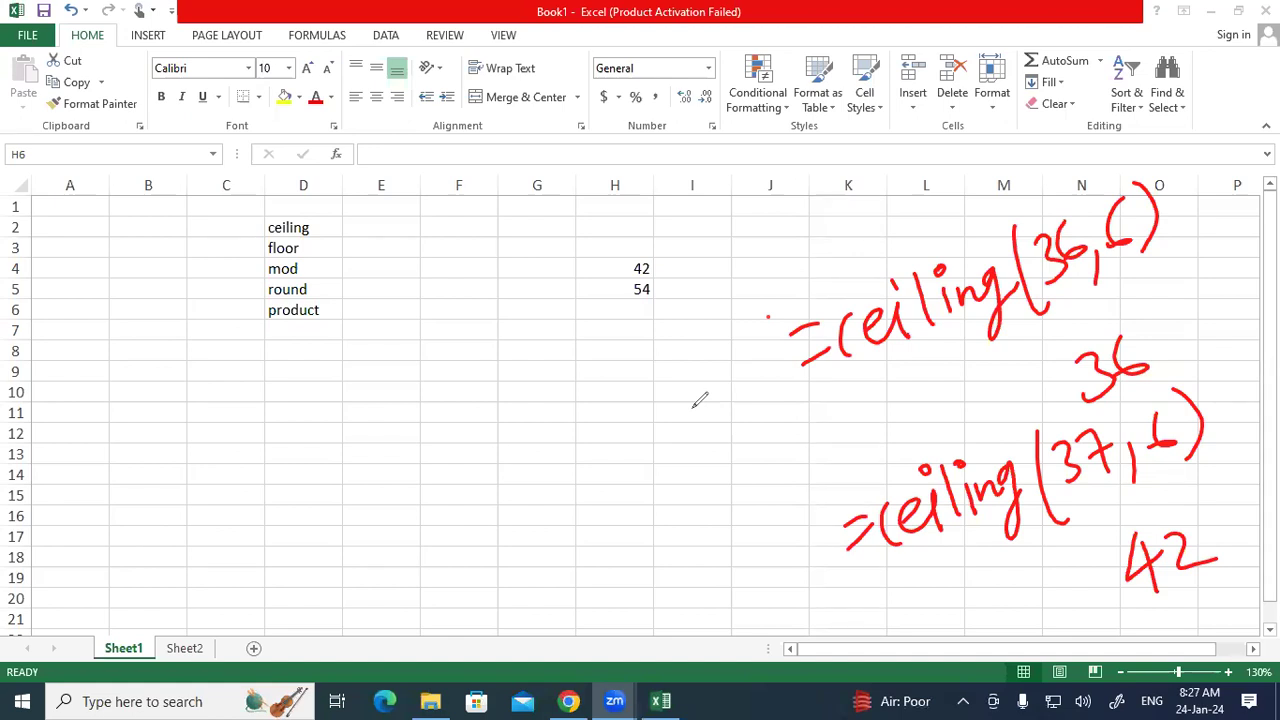
Tick the floor entry in the list and handwrite =Floor(36,6) = 36 below the list, circling the answer.
drag(328, 248, 388, 217)
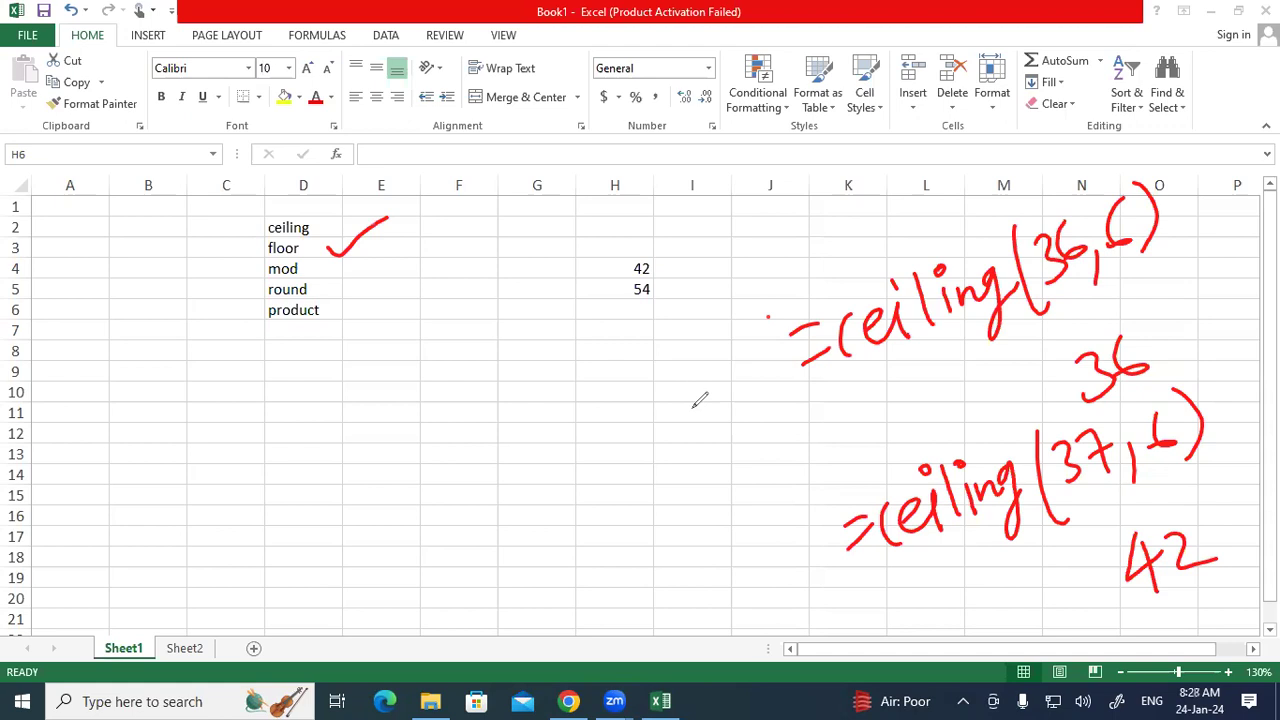
mouse_move(135, 411)
mouse_down()
mouse_move(171, 411)
mouse_move(164, 430)
mouse_up()
drag(207, 406, 211, 452)
mouse_move(200, 411)
mouse_down()
mouse_move(234, 401)
mouse_move(238, 421)
mouse_up()
mouse_move(241, 401)
mouse_down()
mouse_move(248, 446)
mouse_move(263, 415)
mouse_move(311, 436)
mouse_move(288, 417)
mouse_up()
mouse_move(308, 411)
mouse_down()
mouse_move(342, 411)
mouse_move(350, 460)
mouse_move(380, 492)
mouse_up()
mouse_move(370, 398)
mouse_down()
mouse_move(398, 420)
mouse_move(370, 446)
mouse_up()
mouse_move(442, 398)
mouse_down()
mouse_move(420, 434)
mouse_move(450, 459)
mouse_up()
drag(521, 396, 496, 438)
mouse_move(538, 372)
mouse_down()
mouse_move(544, 462)
mouse_move(517, 482)
mouse_up()
drag(583, 419, 626, 421)
mouse_move(601, 436)
mouse_down()
mouse_move(639, 430)
mouse_move(656, 448)
mouse_up()
drag(732, 394, 708, 438)
mouse_move(724, 364)
mouse_down()
mouse_move(760, 472)
mouse_move(684, 356)
mouse_up()
Handwrite =Floor(37,6) = 36 across the function list, circling the answer.
mouse_move(434, 262)
mouse_down()
mouse_move(462, 294)
mouse_move(433, 318)
mouse_up()
mouse_move(471, 263)
mouse_down()
mouse_move(503, 255)
mouse_move(483, 296)
mouse_up()
drag(516, 285, 502, 315)
drag(553, 247, 540, 276)
drag(431, 252, 432, 340)
drag(564, 231, 570, 303)
mouse_move(184, 322)
mouse_down()
mouse_move(206, 314)
mouse_move(220, 330)
mouse_up()
mouse_move(264, 300)
mouse_down()
mouse_move(270, 336)
mouse_move(292, 283)
mouse_up()
mouse_move(278, 312)
mouse_down()
mouse_move(300, 300)
mouse_move(300, 334)
mouse_up()
mouse_move(322, 300)
mouse_down()
mouse_move(320, 322)
mouse_move(372, 284)
mouse_up()
drag(372, 290, 398, 276)
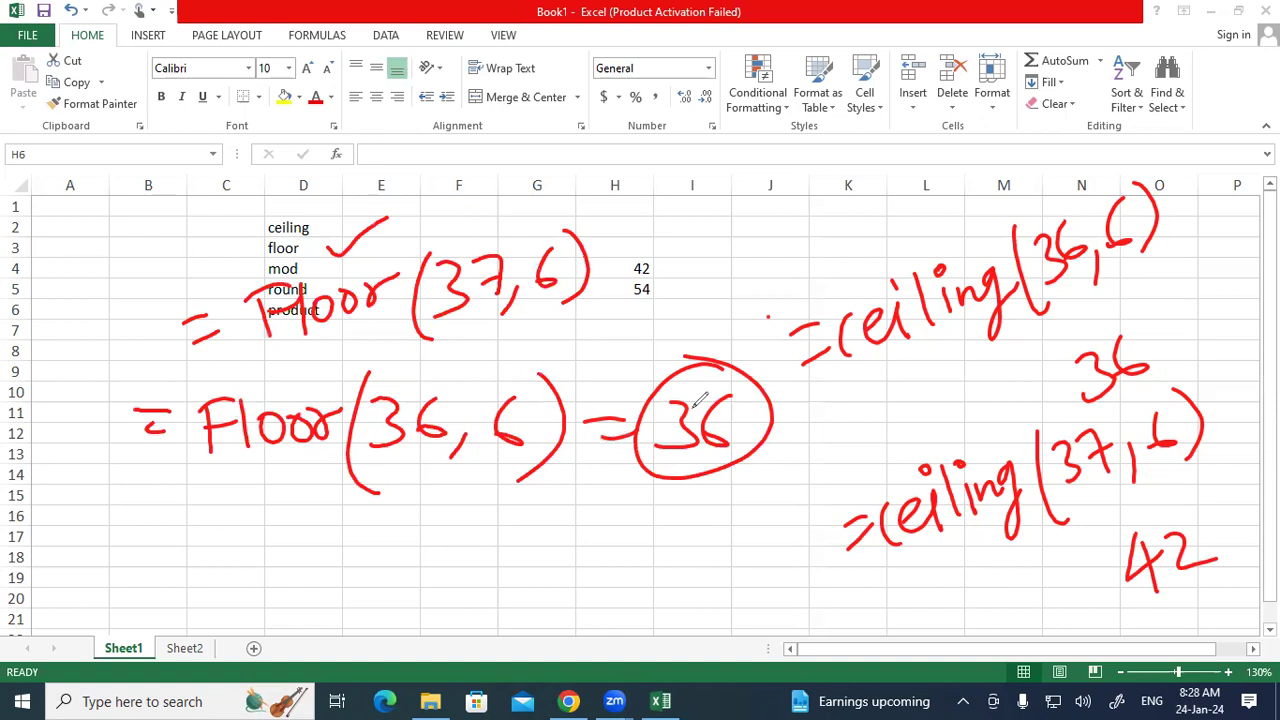
drag(611, 248, 647, 240)
mouse_move(631, 258)
mouse_down()
mouse_move(702, 260)
mouse_move(674, 268)
mouse_up()
mouse_move(724, 222)
mouse_down()
mouse_move(706, 250)
mouse_move(661, 264)
mouse_move(676, 204)
mouse_up()
Overwrite the 37 in the upper handwritten floor example as 35 and write a circled 30 above it.
mouse_move(472, 260)
mouse_down()
mouse_move(512, 254)
mouse_move(482, 314)
mouse_up()
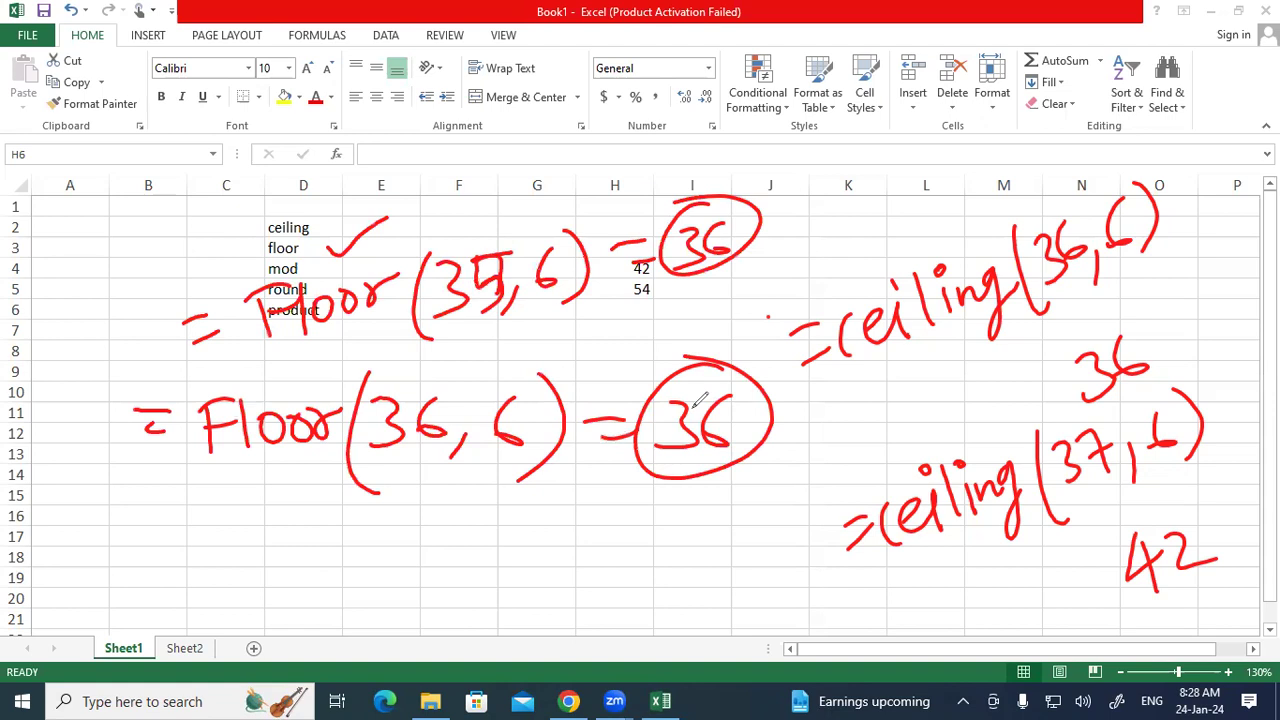
mouse_move(444, 162)
mouse_down()
mouse_move(450, 196)
mouse_move(476, 162)
mouse_move(488, 190)
mouse_move(472, 148)
mouse_up()
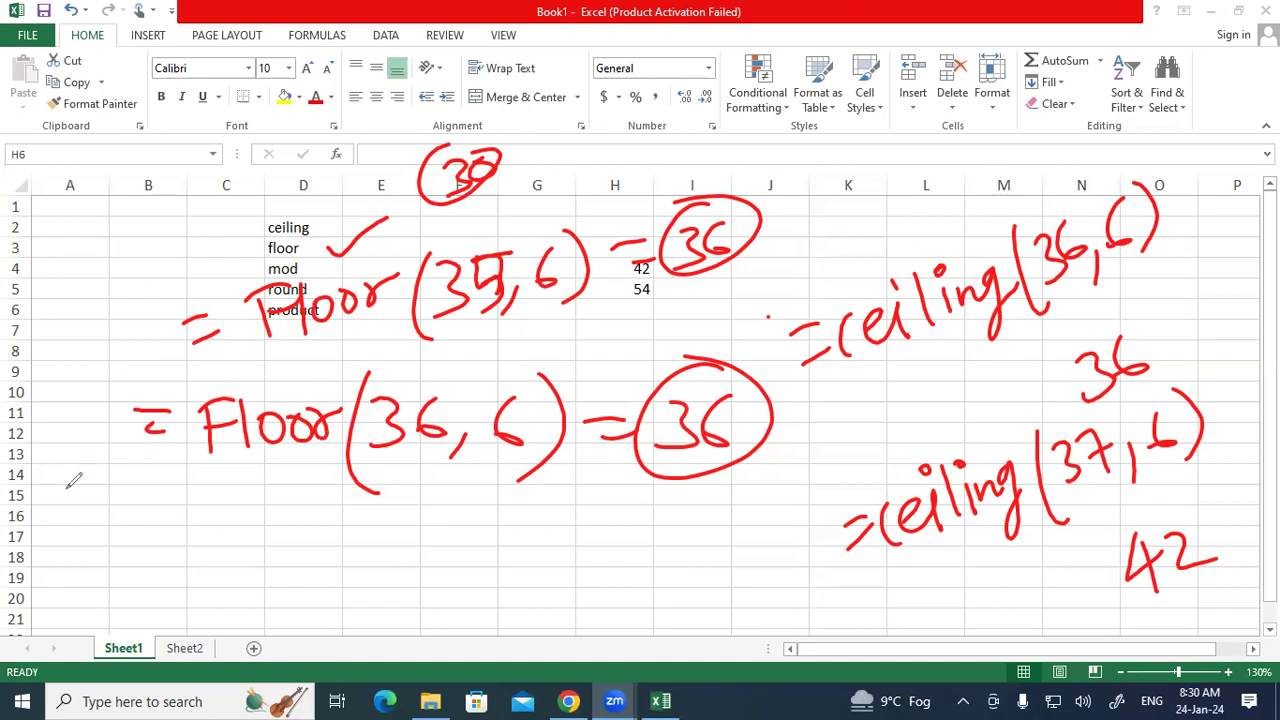
Clear the handwriting from the sheet and enter the formula =FLOOR(25,5) in cell H11.
click(77, 457)
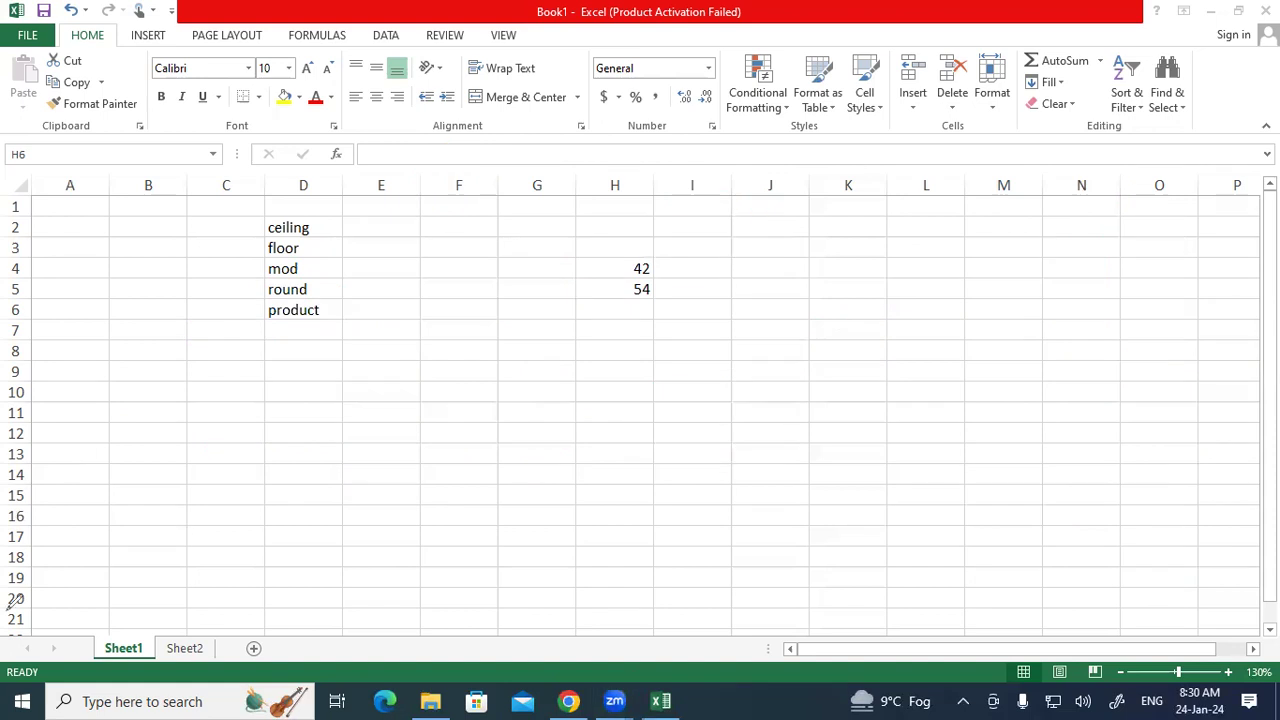
click(584, 414)
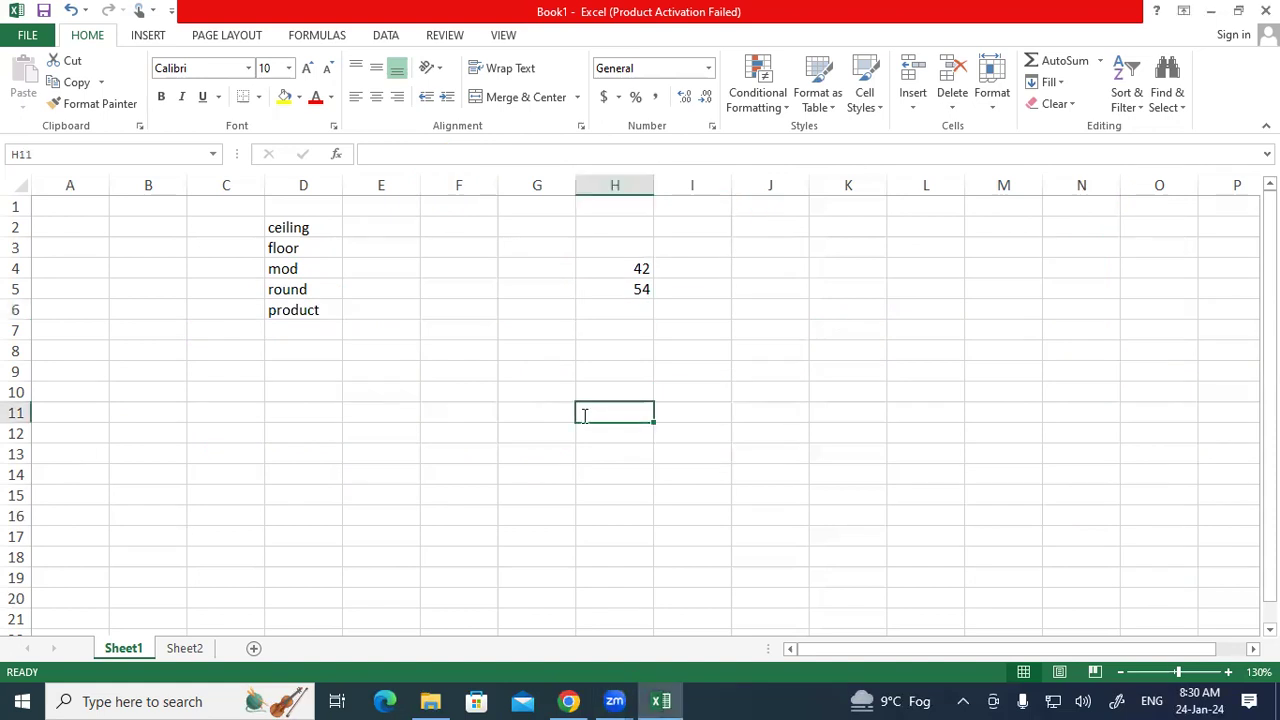
text(=floo)
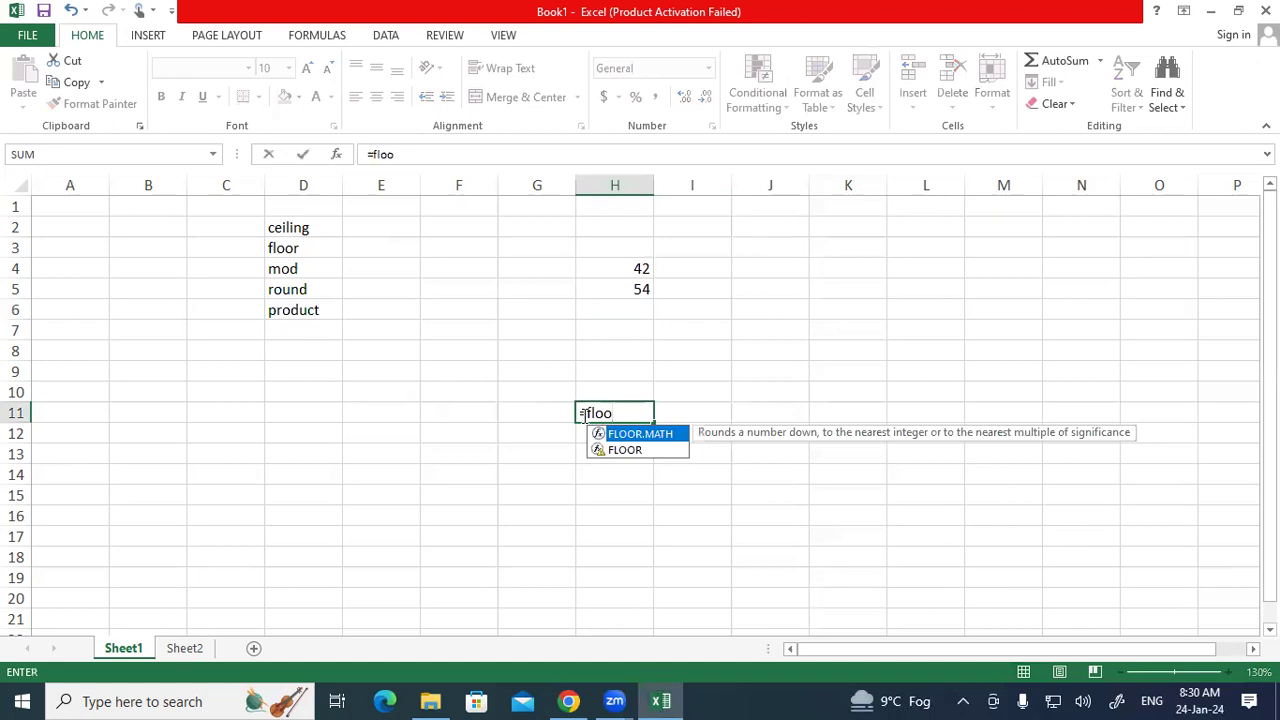
key(Down)
key(Tab)
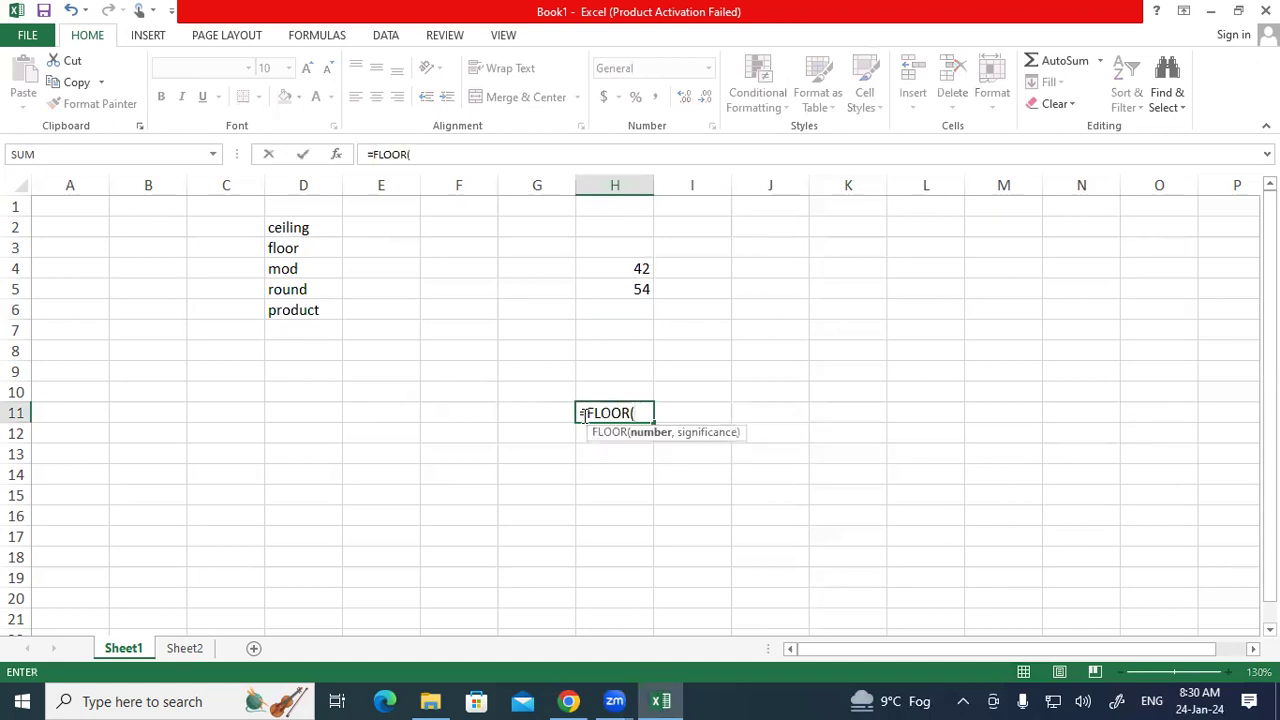
text(25,5))
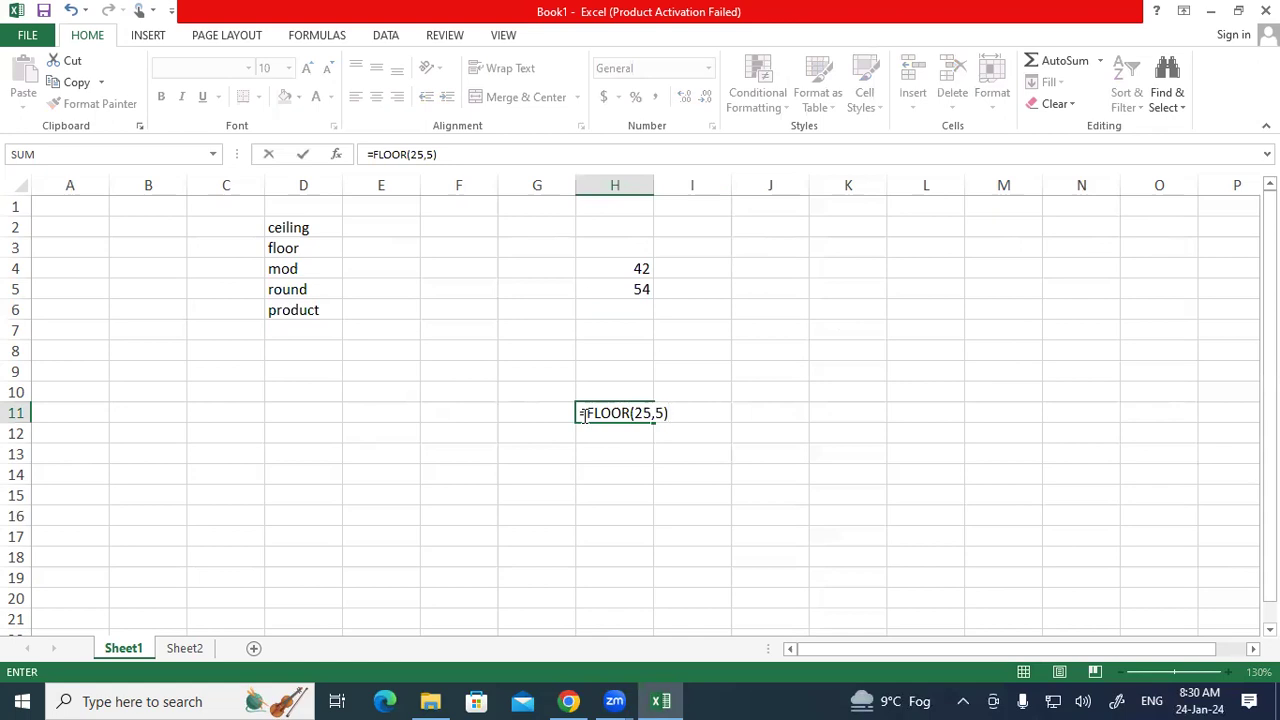
key(Return)
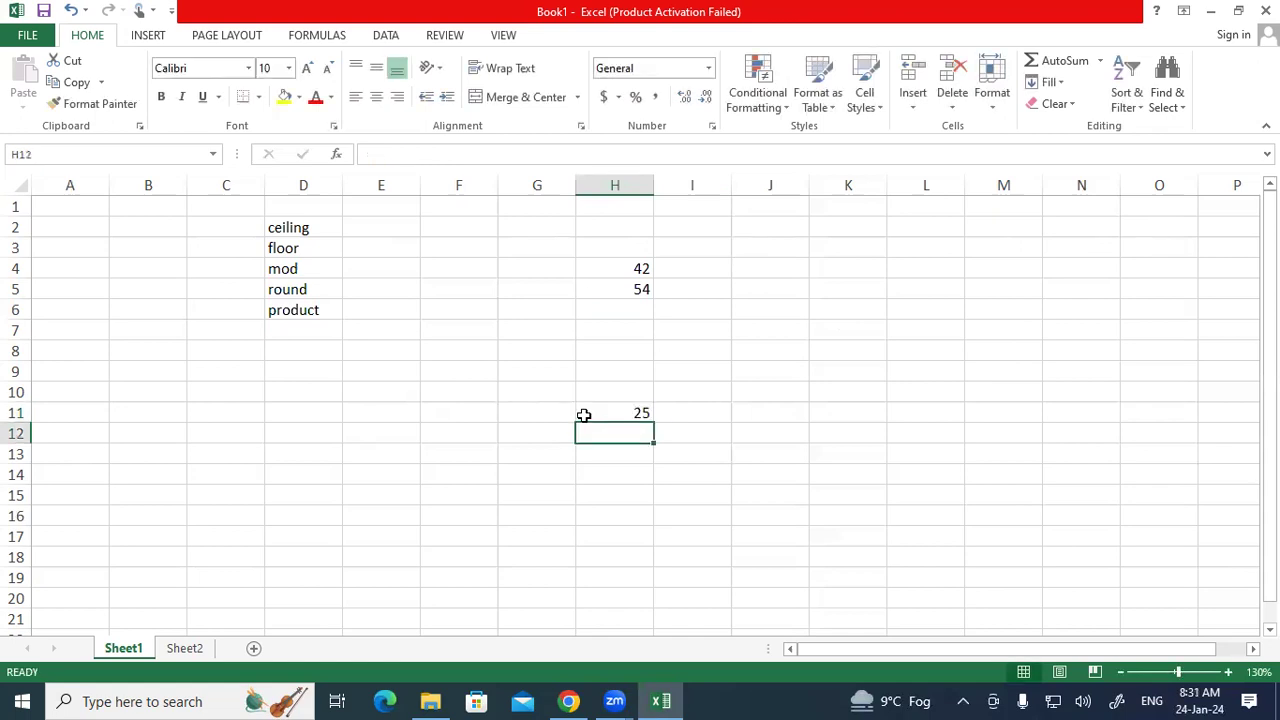
Begin a floor formula in cell H12.
text(=)
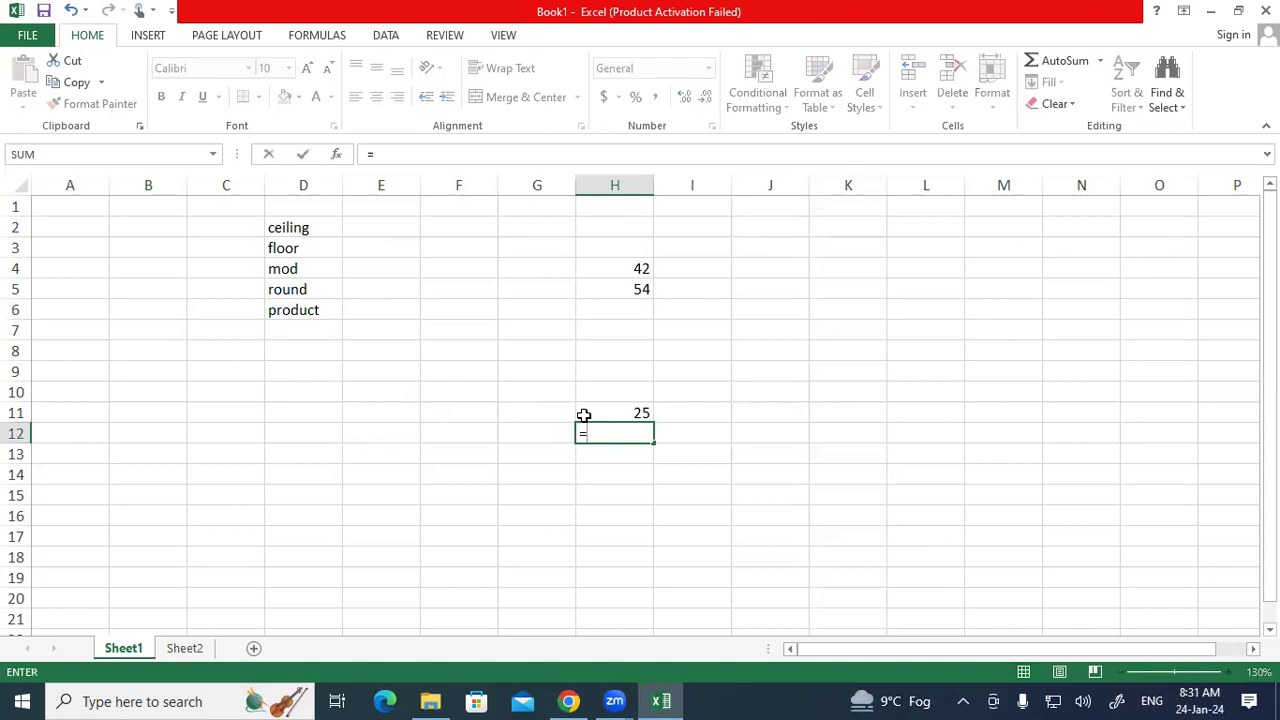
text(floo)
key(Tab)
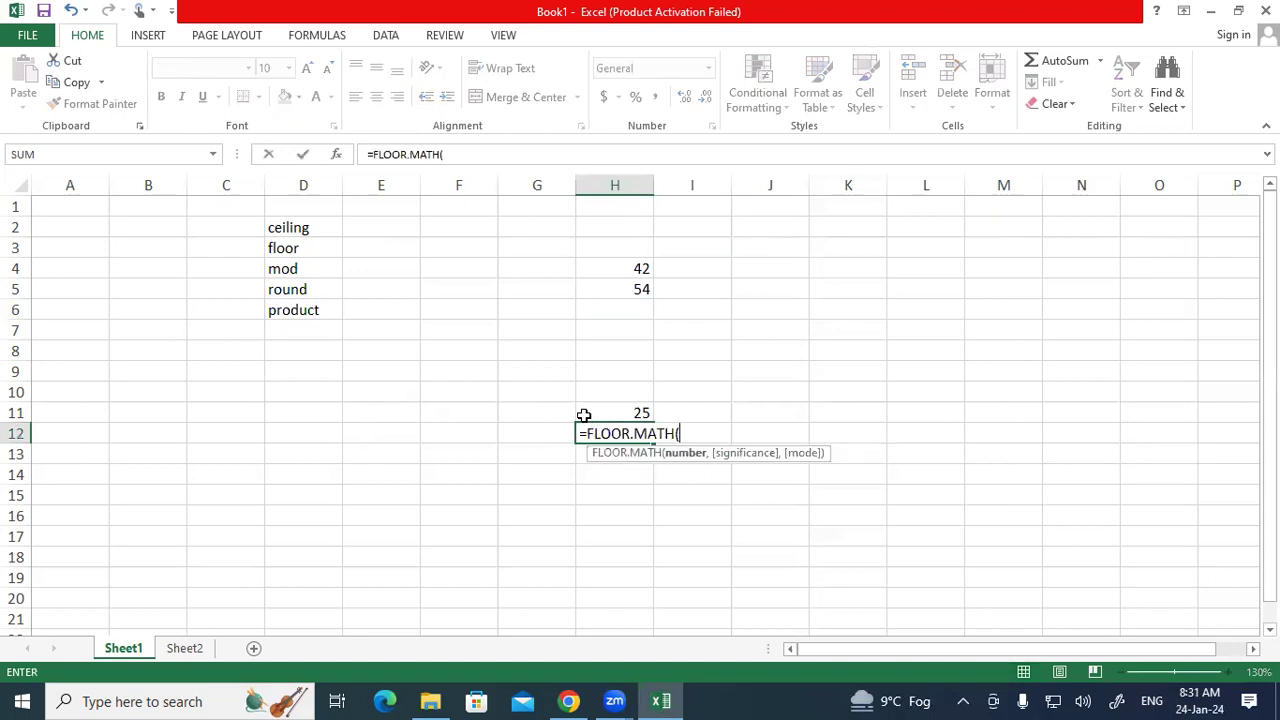
key(Escape)
key(BackSpace)
key(BackSpace)
key(BackSpace)
key(BackSpace)
key(BackSpace)
key(BackSpace)
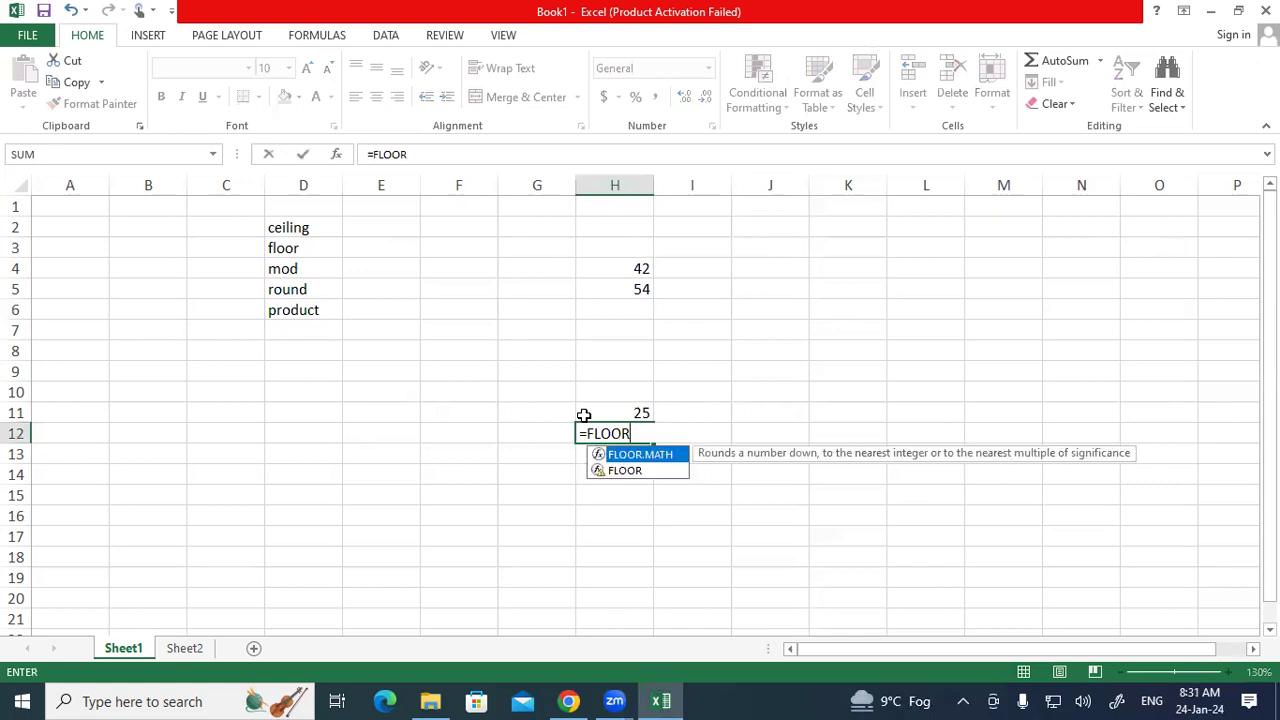
Complete the formula in cell H12 as =FLOOR(24,5).
key(Down)
key(Tab)
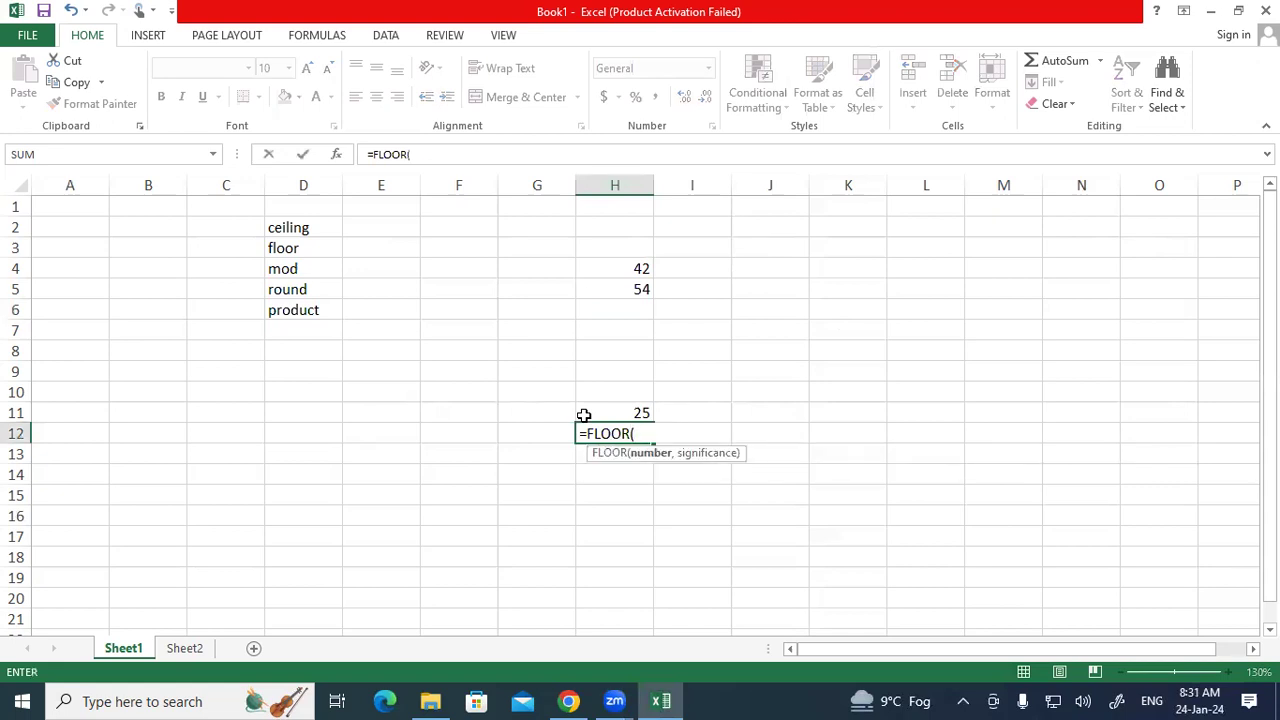
text(24,5))
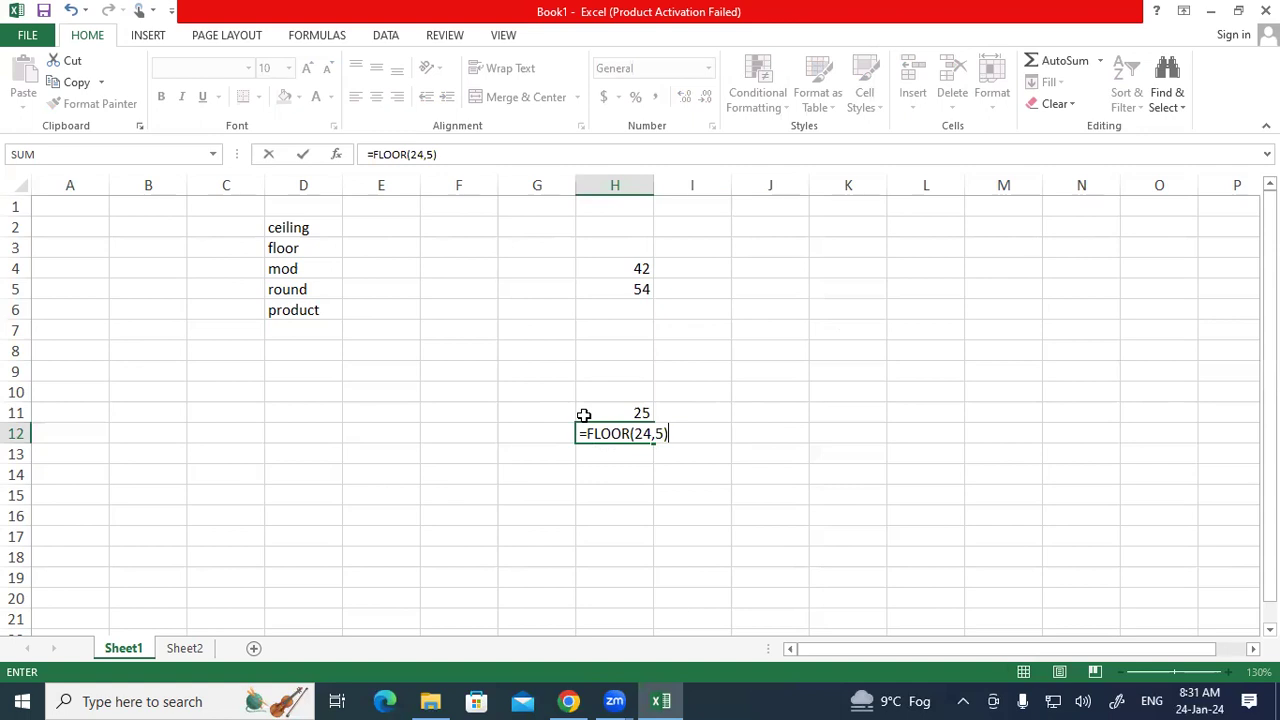
key(Return)
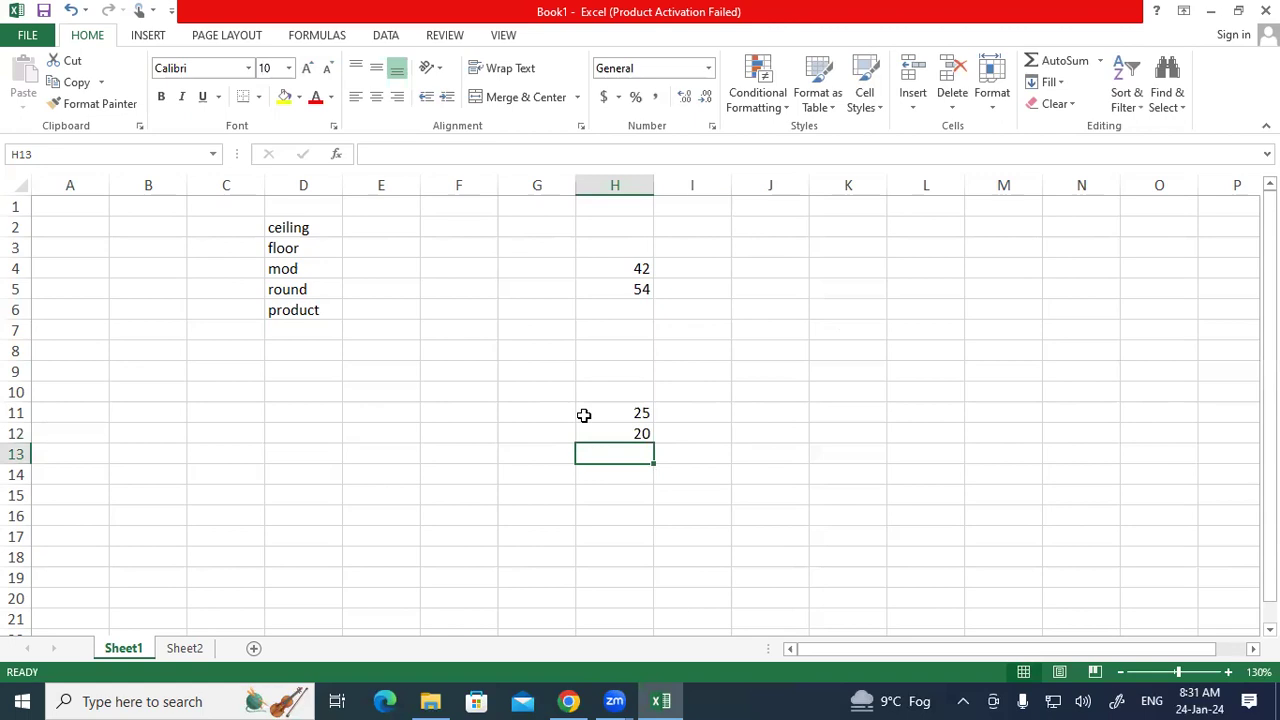
Enter the formula =FLOOR(105,17) in cell K7.
click(885, 334)
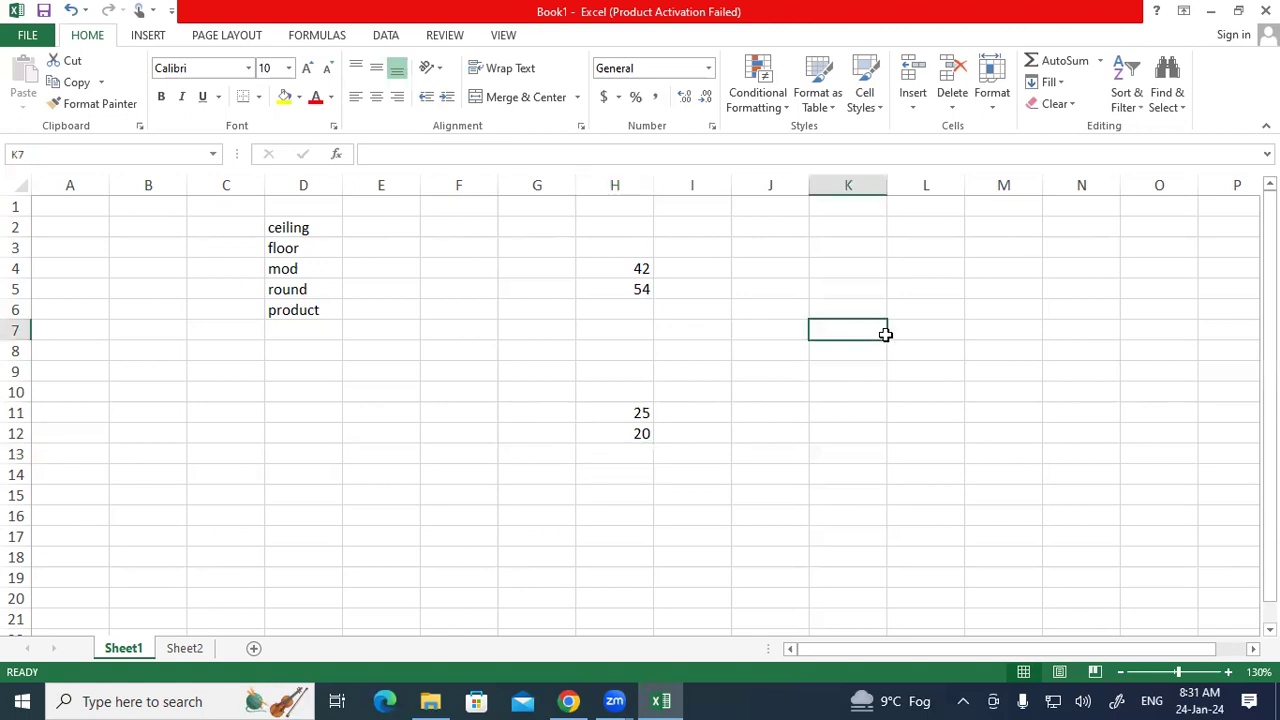
text(=)
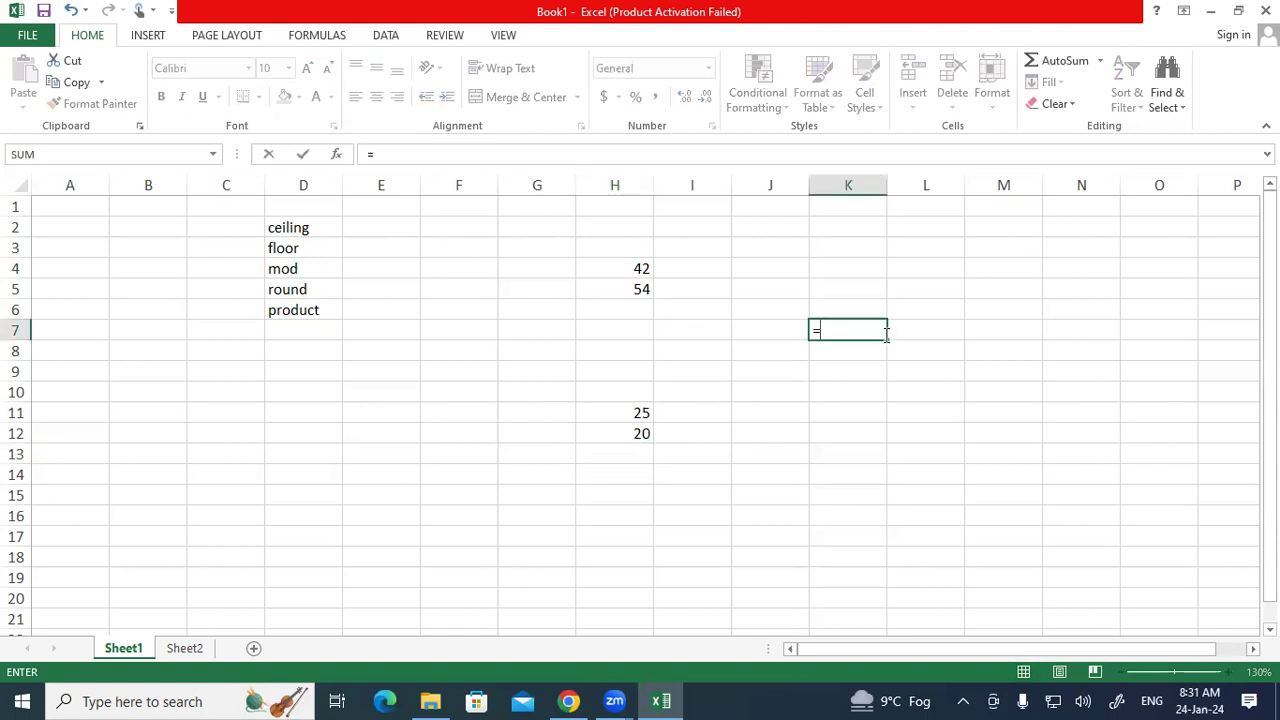
text(floor)
key(Down)
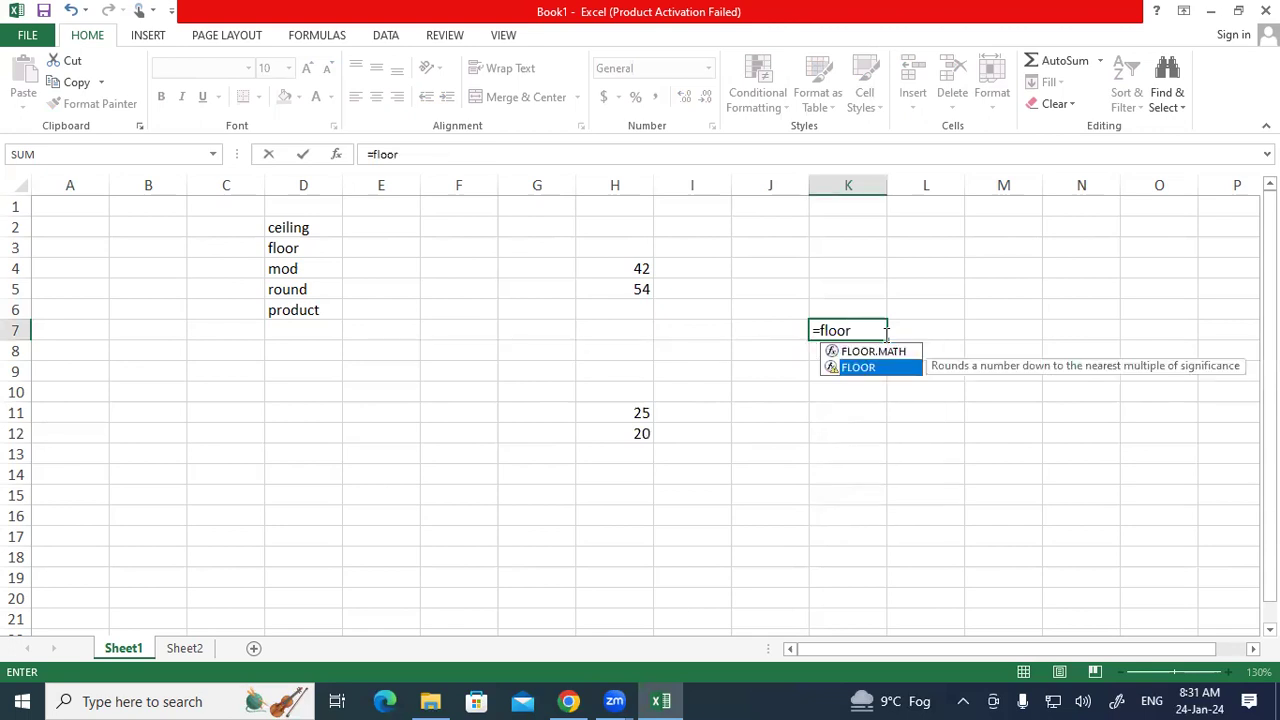
key(Tab)
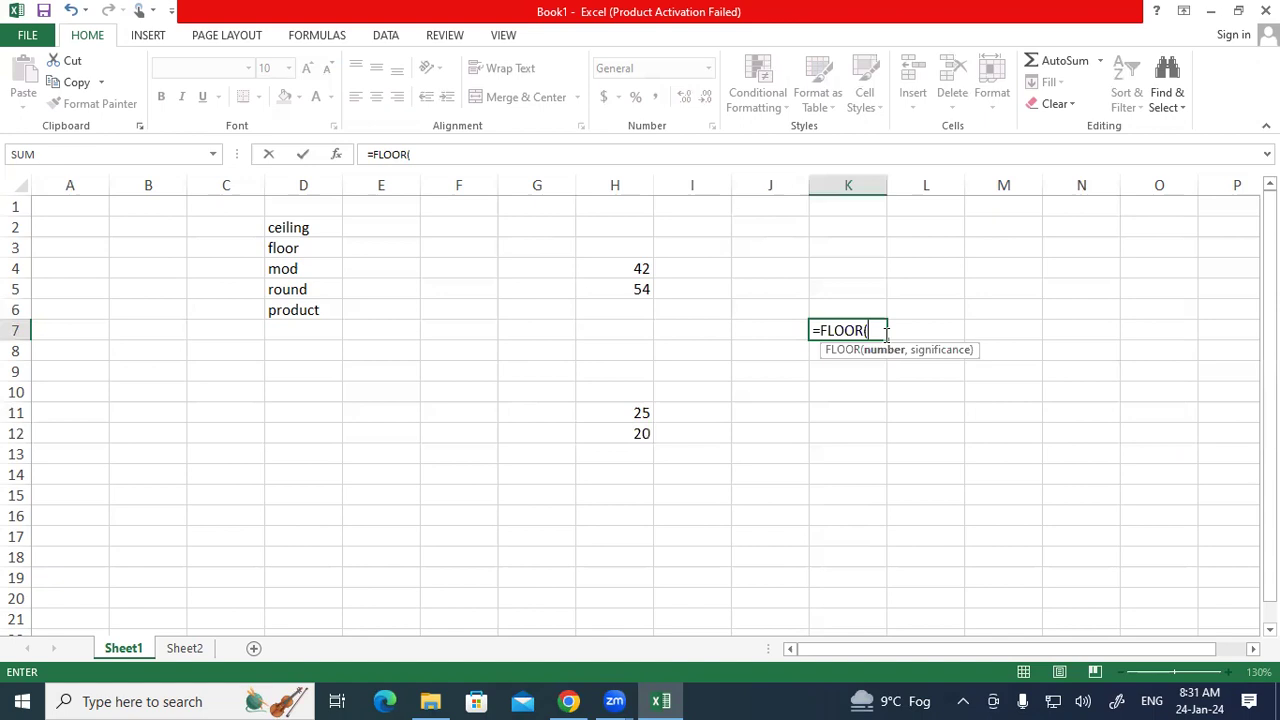
text(105,17))
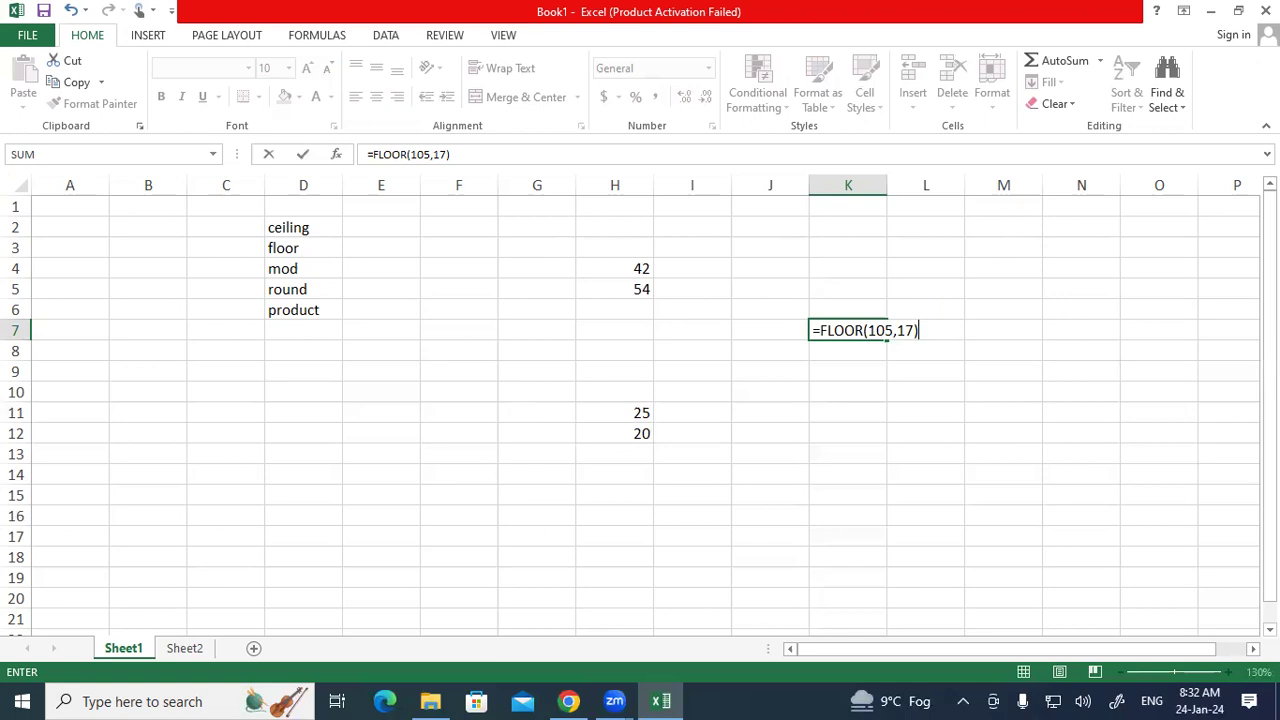
key(Return)
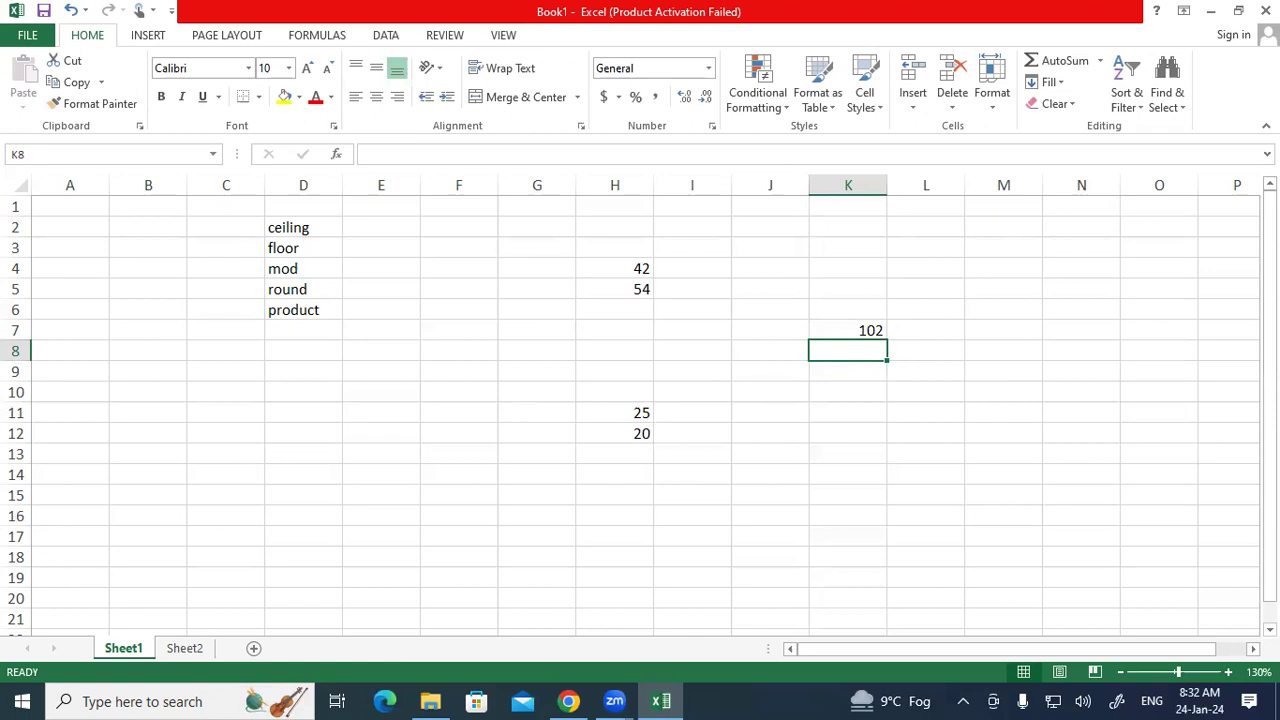
Handwrite the mod example (25,5) = 0 below the function list, labelled mod.
mouse_move(125, 400)
mouse_down()
mouse_move(162, 399)
mouse_move(161, 420)
mouse_up()
drag(215, 369, 213, 462)
drag(217, 399, 250, 420)
drag(285, 422, 274, 441)
drag(348, 390, 302, 423)
drag(130, 374, 156, 374)
drag(165, 360, 184, 340)
drag(338, 352, 334, 441)
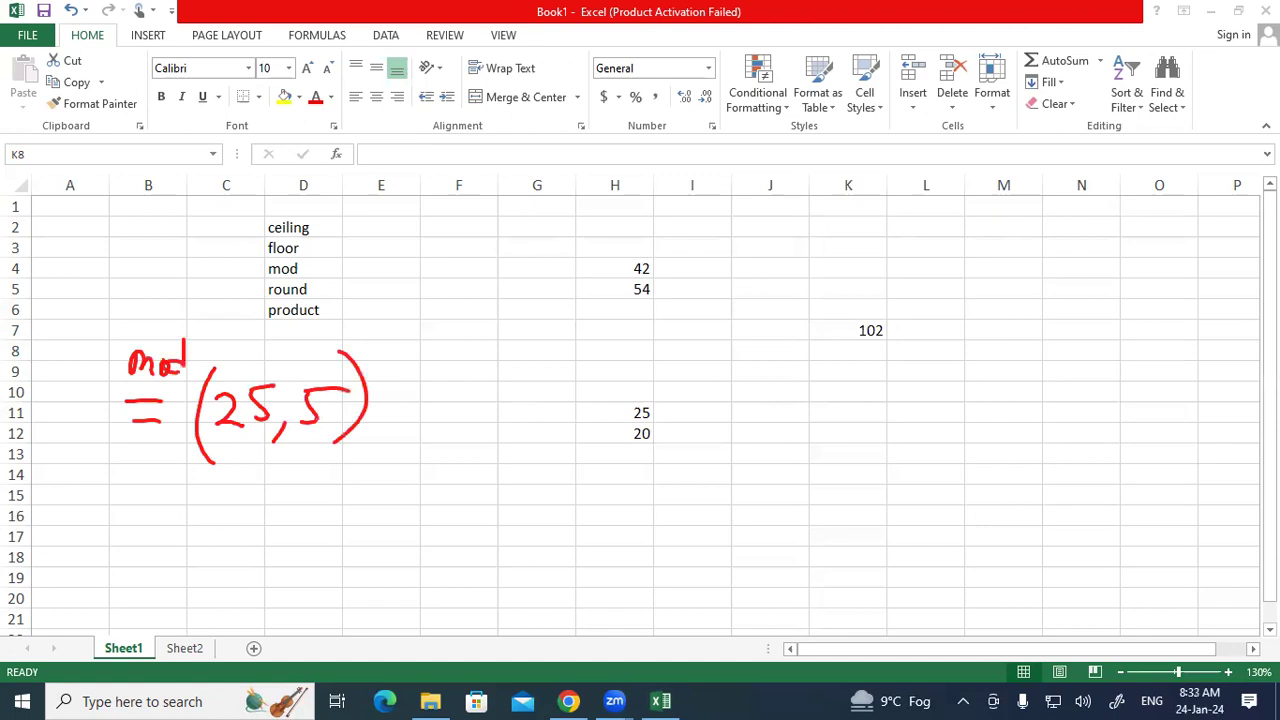
drag(426, 400, 460, 400)
drag(427, 418, 461, 417)
mouse_move(497, 389)
mouse_down()
mouse_move(490, 404)
mouse_move(500, 388)
mouse_up()
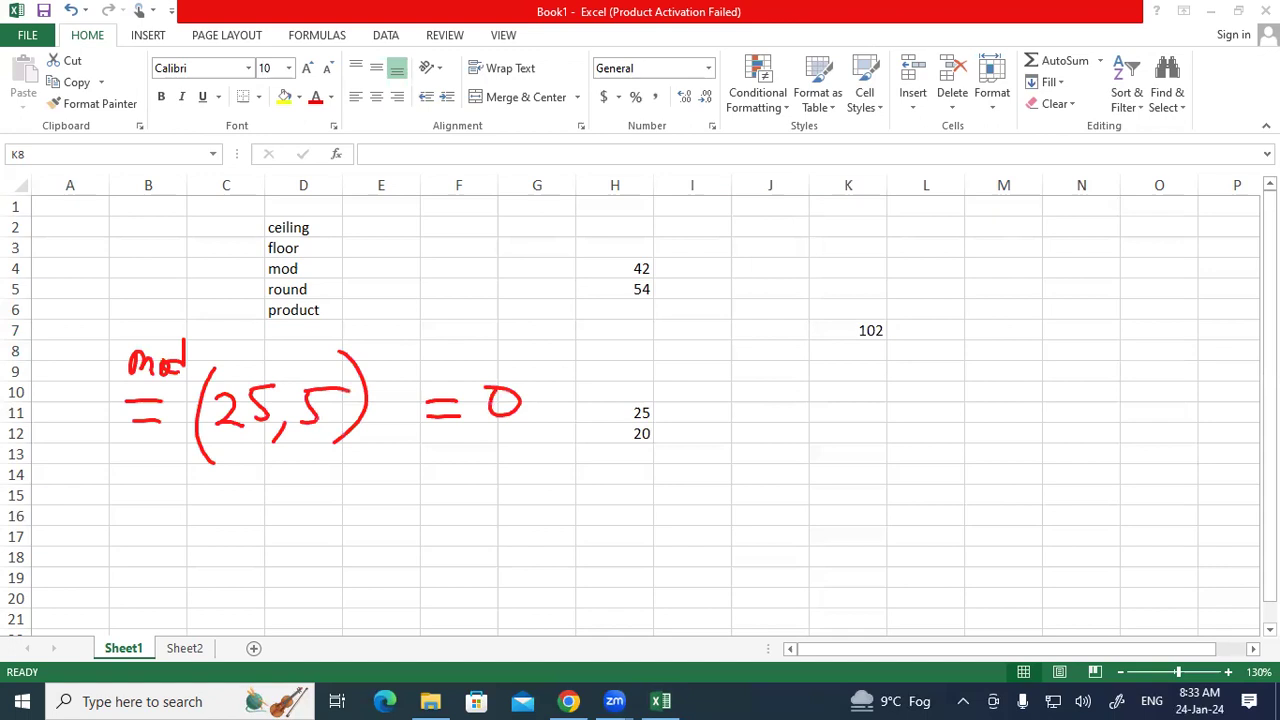
Handwrite =mod(26,5) = 1 below the first mod example.
mouse_move(238, 484)
mouse_down()
mouse_move(233, 544)
mouse_move(292, 516)
mouse_move(308, 550)
mouse_up()
drag(332, 494, 330, 524)
mouse_move(330, 492)
mouse_down()
mouse_move(354, 490)
mouse_move(366, 550)
mouse_up()
drag(432, 490, 460, 492)
drag(444, 504, 495, 516)
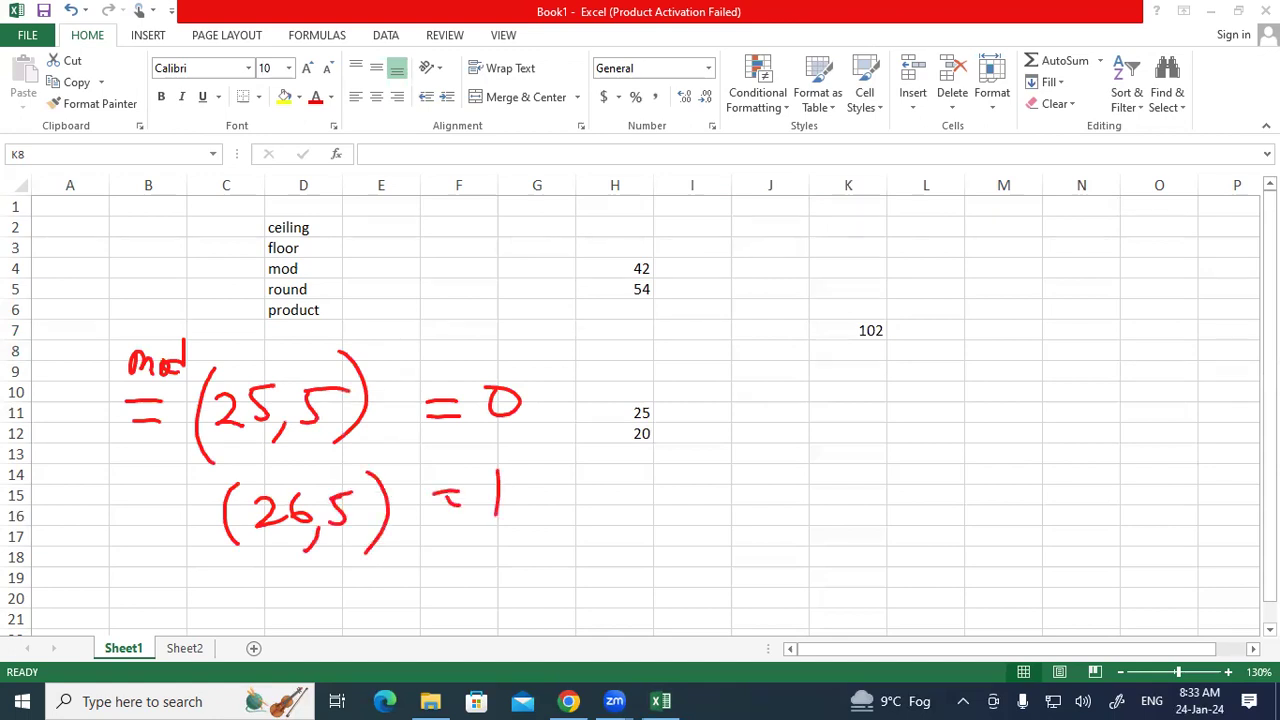
mouse_move(87, 490)
mouse_down()
mouse_move(83, 514)
mouse_move(134, 523)
mouse_up()
mouse_move(150, 499)
mouse_down()
mouse_move(146, 522)
mouse_move(146, 502)
mouse_move(171, 524)
mouse_up()
drag(168, 504, 158, 521)
mouse_move(63, 499)
mouse_down()
mouse_move(81, 497)
mouse_move(74, 512)
mouse_up()
Handwrite =mod(-26,5) beneath the (26,5) example.
drag(81, 575, 107, 573)
mouse_move(89, 592)
mouse_down()
mouse_move(196, 598)
mouse_move(198, 580)
mouse_move(270, 624)
mouse_move(292, 588)
mouse_move(322, 592)
mouse_up()
mouse_move(334, 568)
mouse_down()
mouse_move(328, 592)
mouse_move(340, 586)
mouse_up()
drag(346, 596, 336, 618)
mouse_move(360, 576)
mouse_down()
mouse_move(362, 598)
mouse_move(372, 574)
mouse_move(366, 620)
mouse_up()
Handwrite =mod(26,-5) over the function list, above the (25,5) example.
drag(99, 289, 128, 285)
mouse_move(113, 304)
mouse_down()
mouse_move(175, 277)
mouse_move(196, 285)
mouse_move(204, 256)
mouse_up()
drag(227, 224, 228, 268)
drag(225, 256, 222, 272)
drag(249, 216, 270, 282)
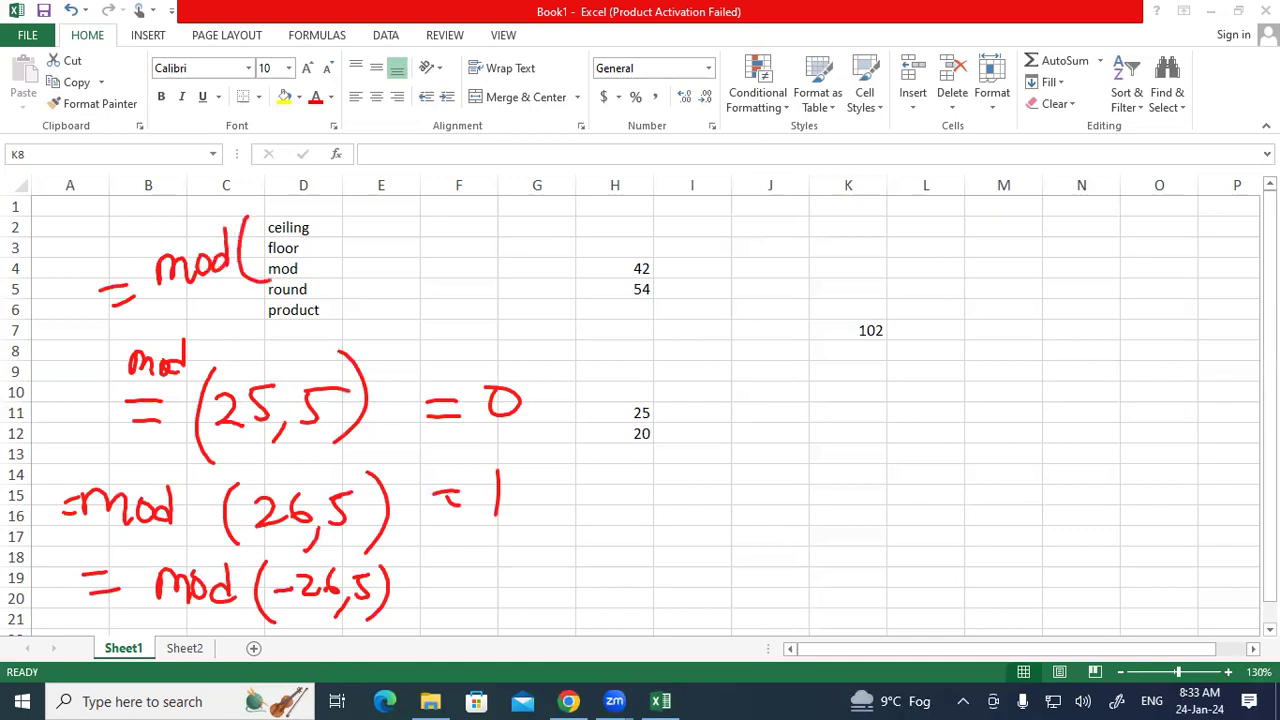
mouse_move(268, 234)
mouse_down()
mouse_move(292, 264)
mouse_move(320, 248)
mouse_up()
mouse_move(332, 256)
mouse_down()
mouse_move(320, 286)
mouse_move(400, 211)
mouse_up()
drag(412, 206, 413, 276)
Handwrite =mod(-26,-5) above the (26,-5) example.
mouse_move(126, 190)
mouse_down()
mouse_move(148, 184)
mouse_move(159, 198)
mouse_up()
mouse_move(180, 175)
mouse_down()
mouse_move(184, 198)
mouse_move(220, 192)
mouse_up()
mouse_move(230, 170)
mouse_down()
mouse_move(240, 188)
mouse_move(226, 184)
mouse_up()
drag(268, 138, 270, 194)
drag(262, 174, 246, 186)
drag(298, 128, 290, 206)
mouse_move(300, 156)
mouse_down()
mouse_move(314, 152)
mouse_move(305, 171)
mouse_move(340, 161)
mouse_move(358, 185)
mouse_move(393, 141)
mouse_move(404, 160)
mouse_move(423, 130)
mouse_up()
drag(426, 118, 430, 168)
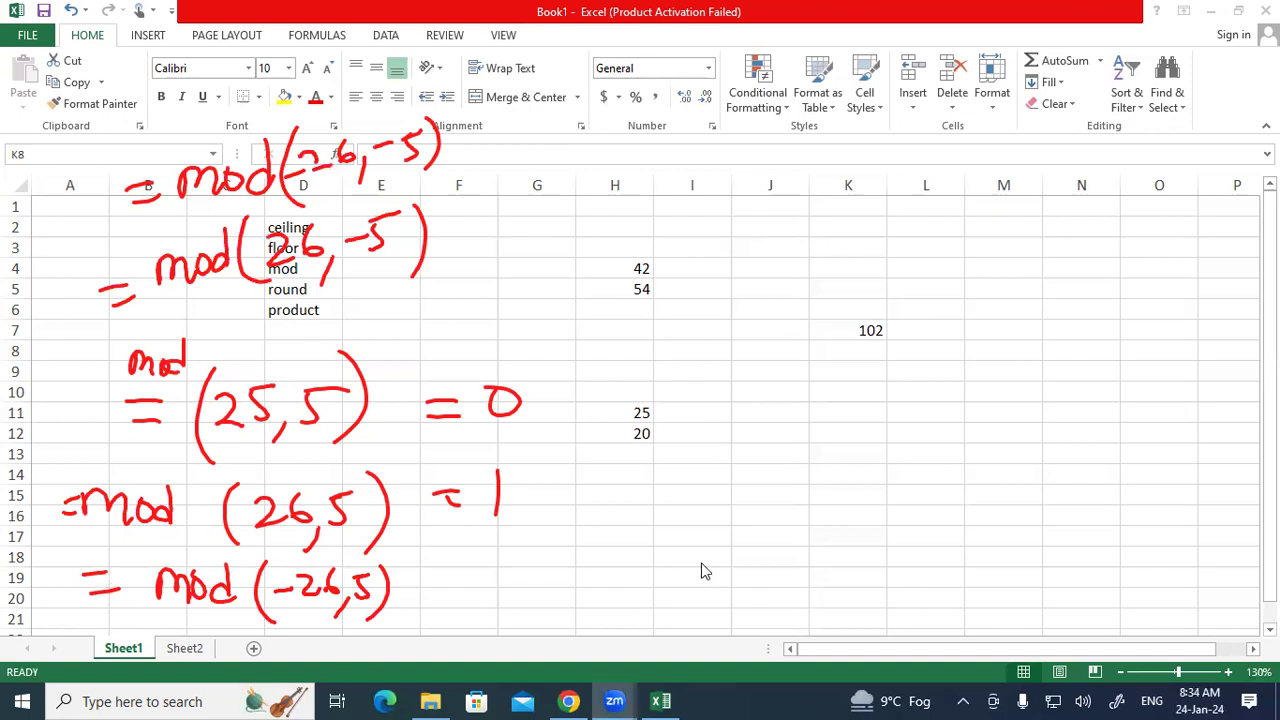
Enter the formula =MOD(25,5) in cell L10.
click(843, 458)
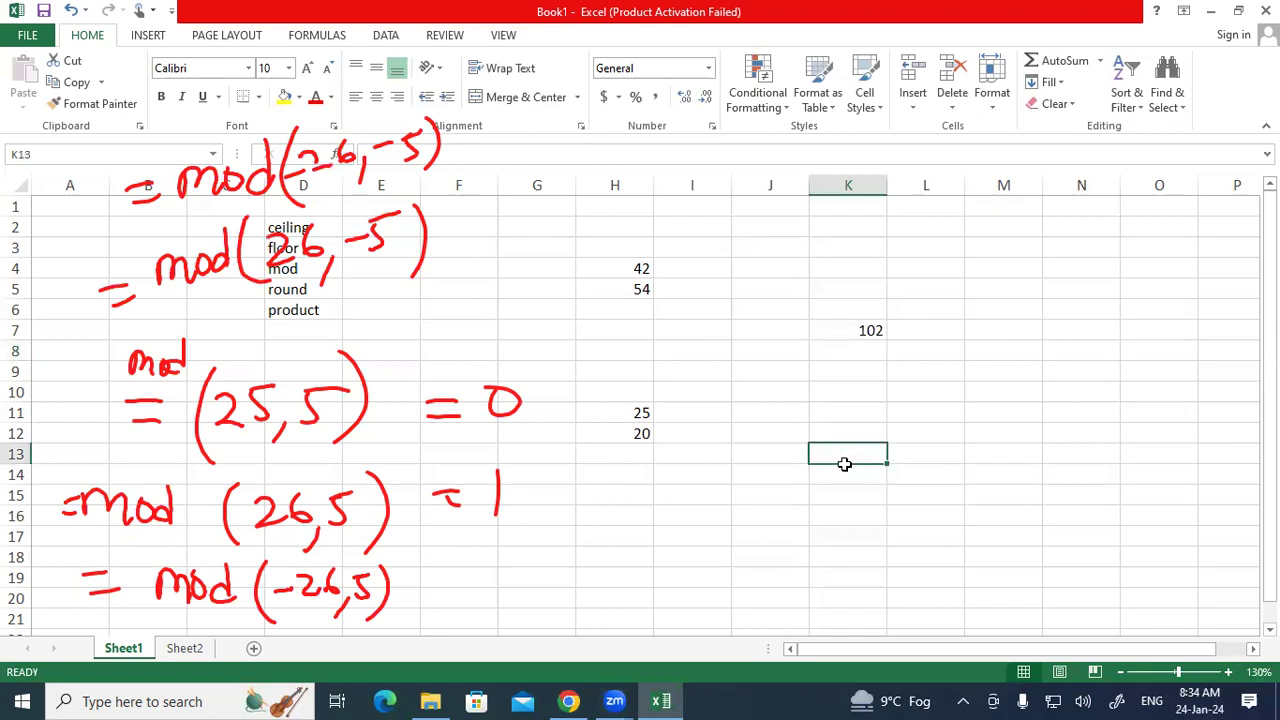
click(921, 391)
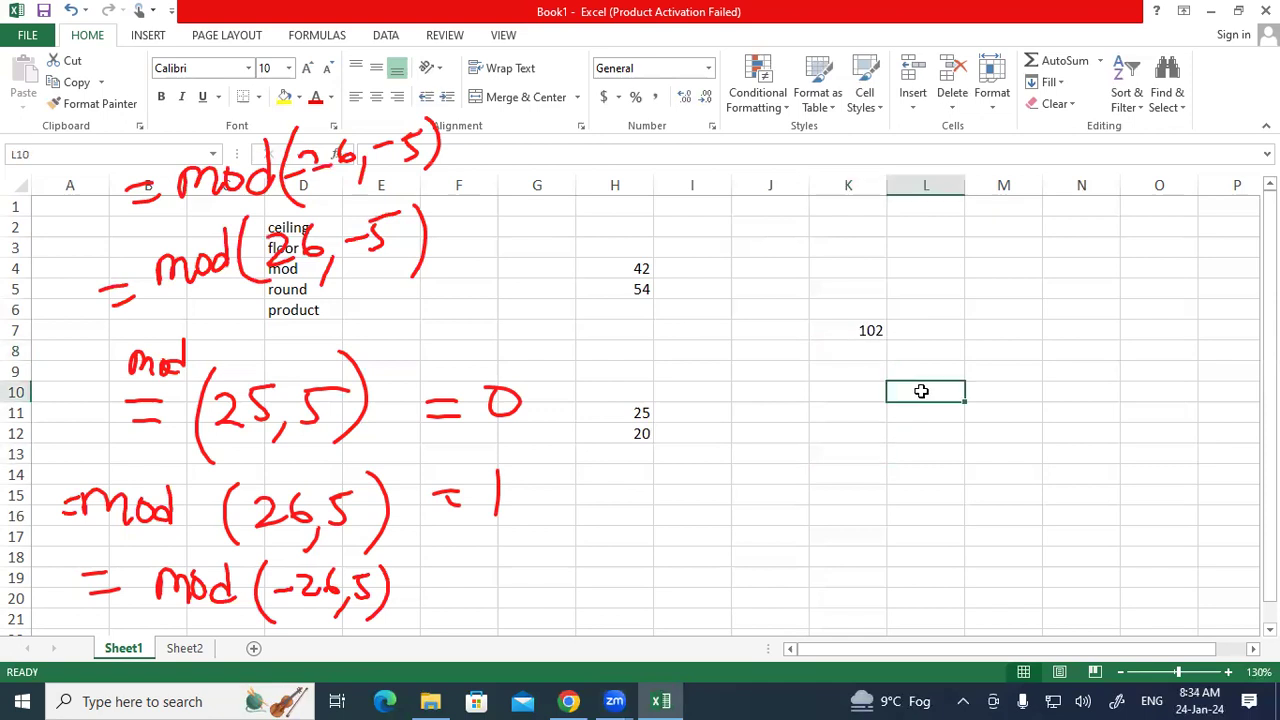
text(=mod)
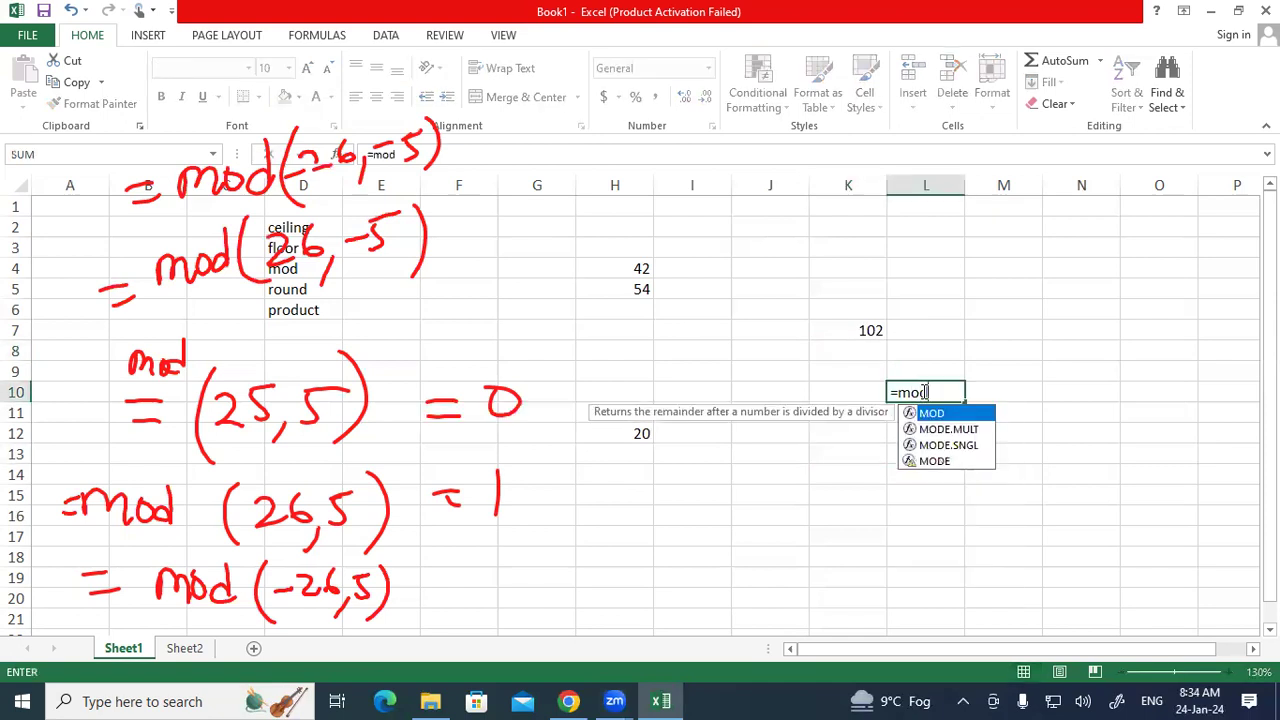
key(Tab)
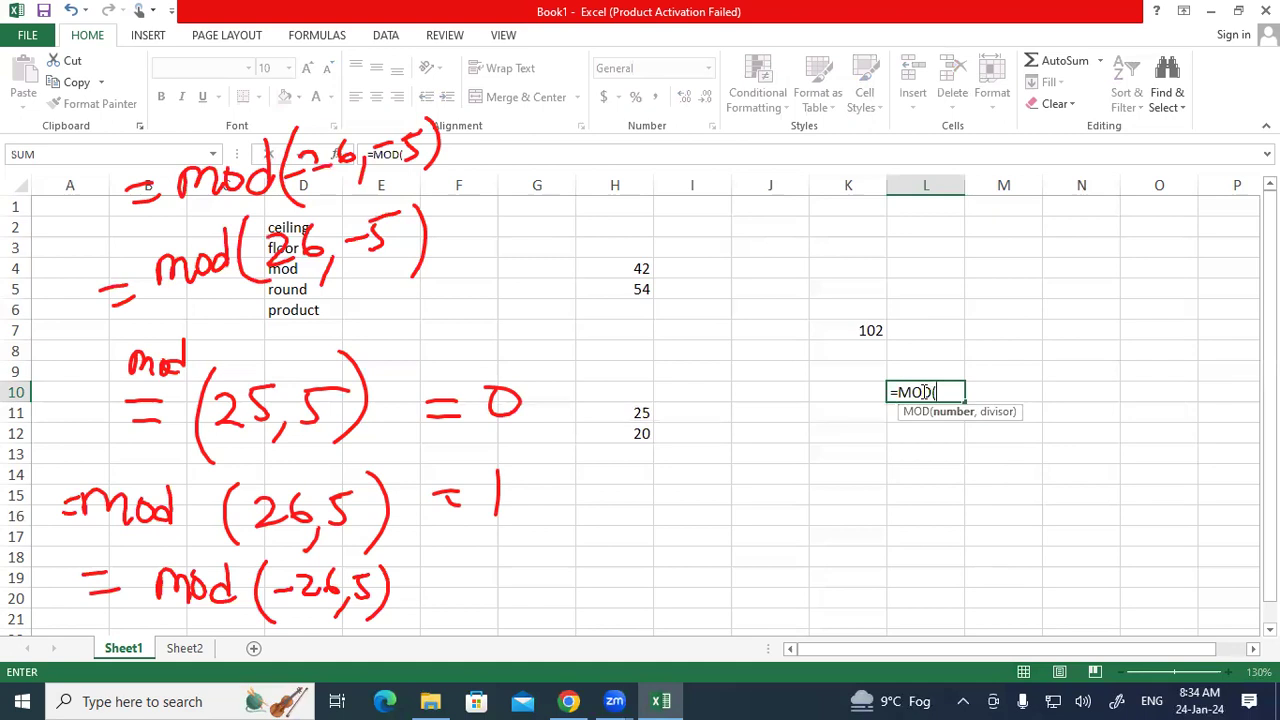
text(25,5))
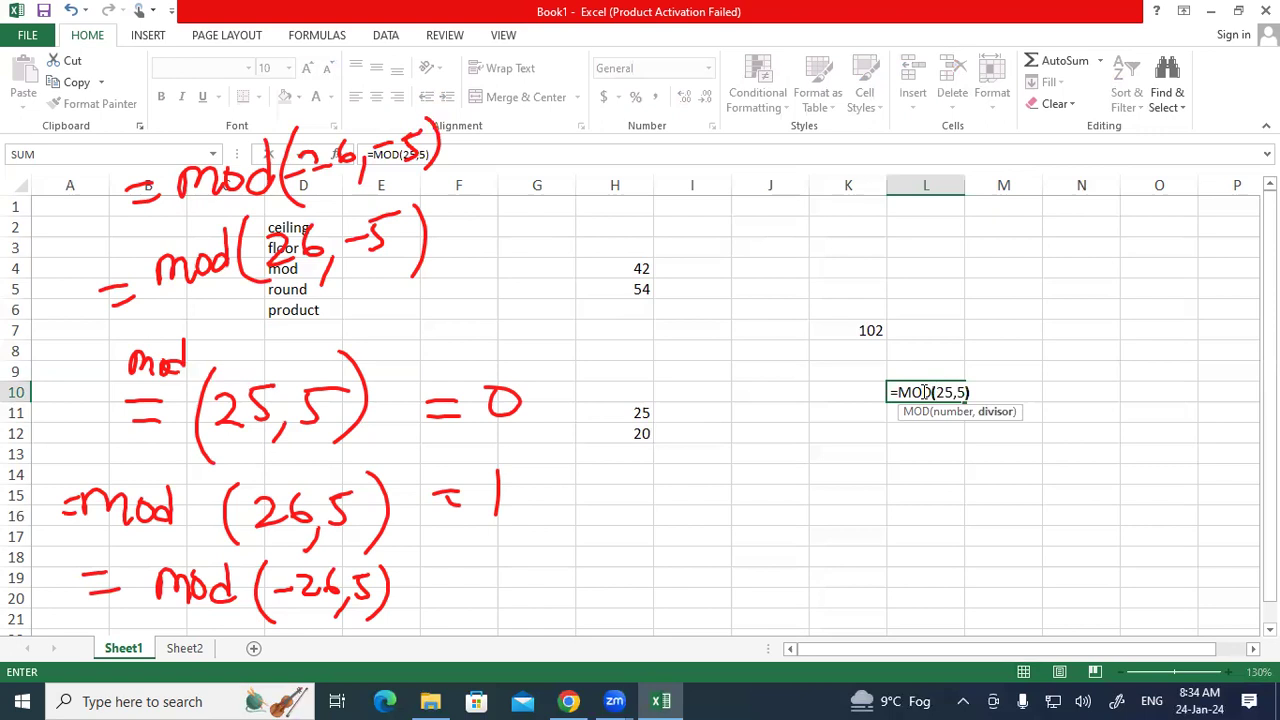
key(Return)
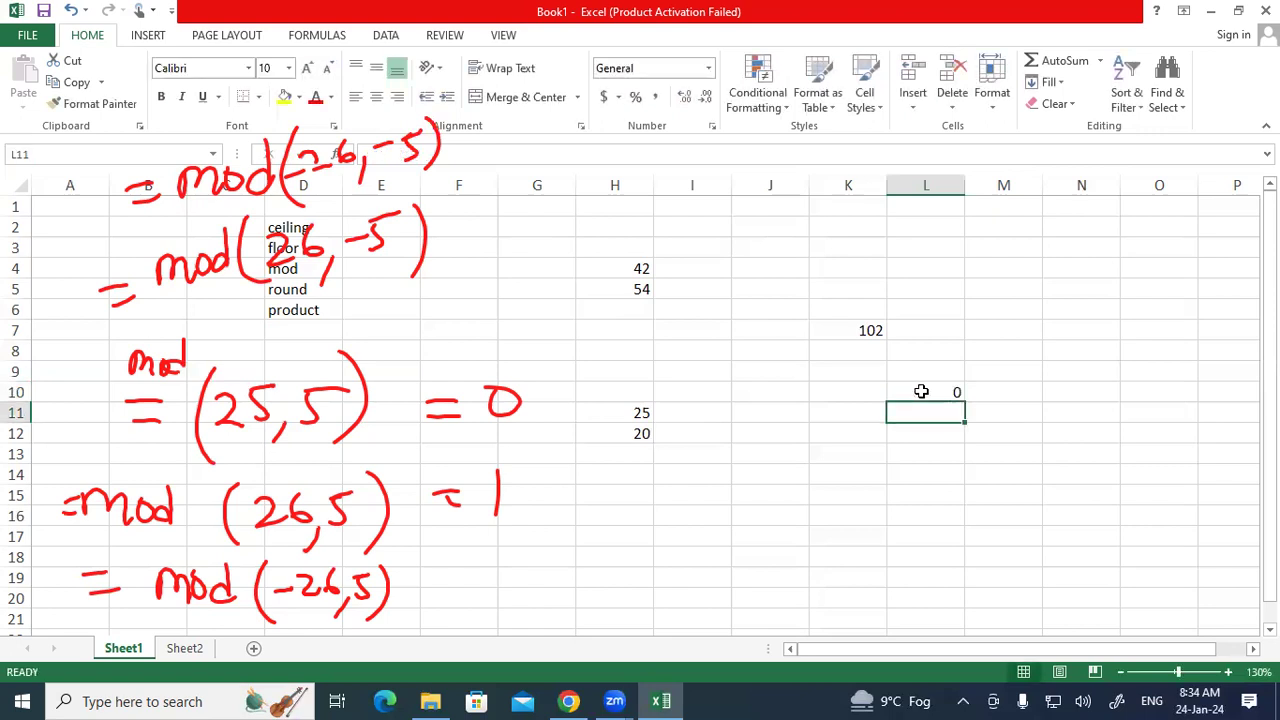
Enter the formula =MOD(26,5) in cell L11.
text(=mod)
key(Tab)
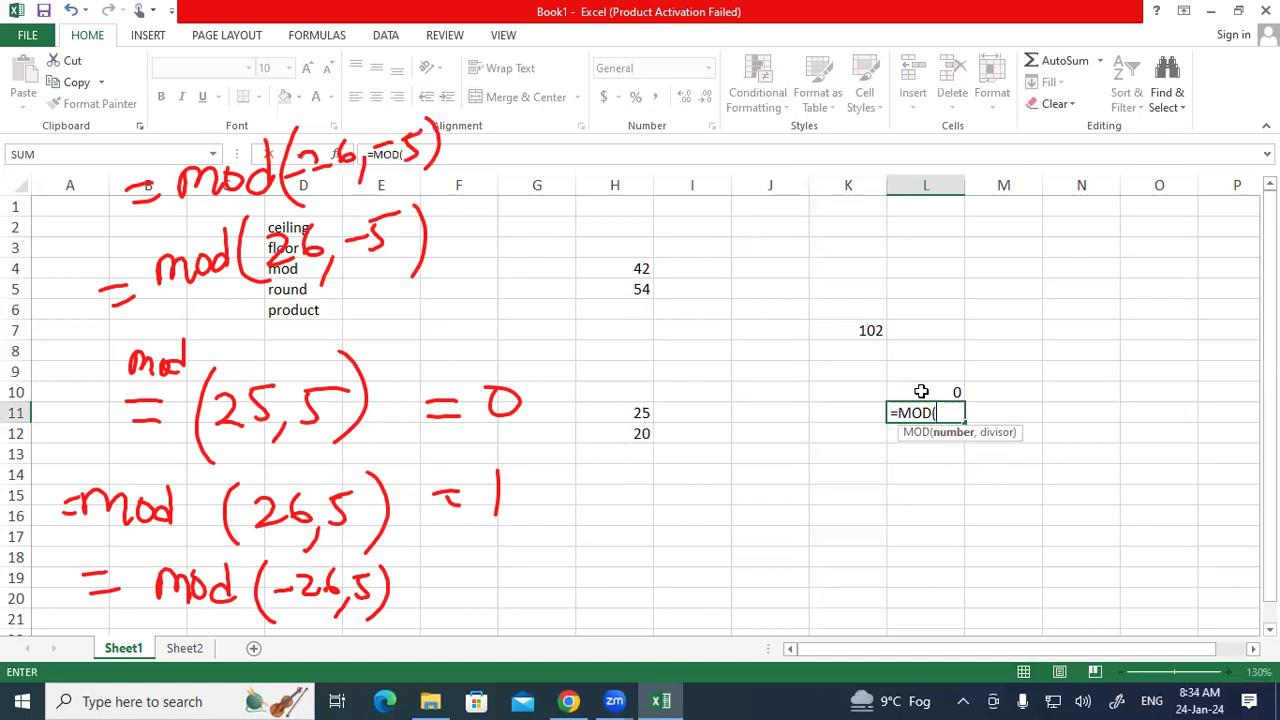
text(26,5))
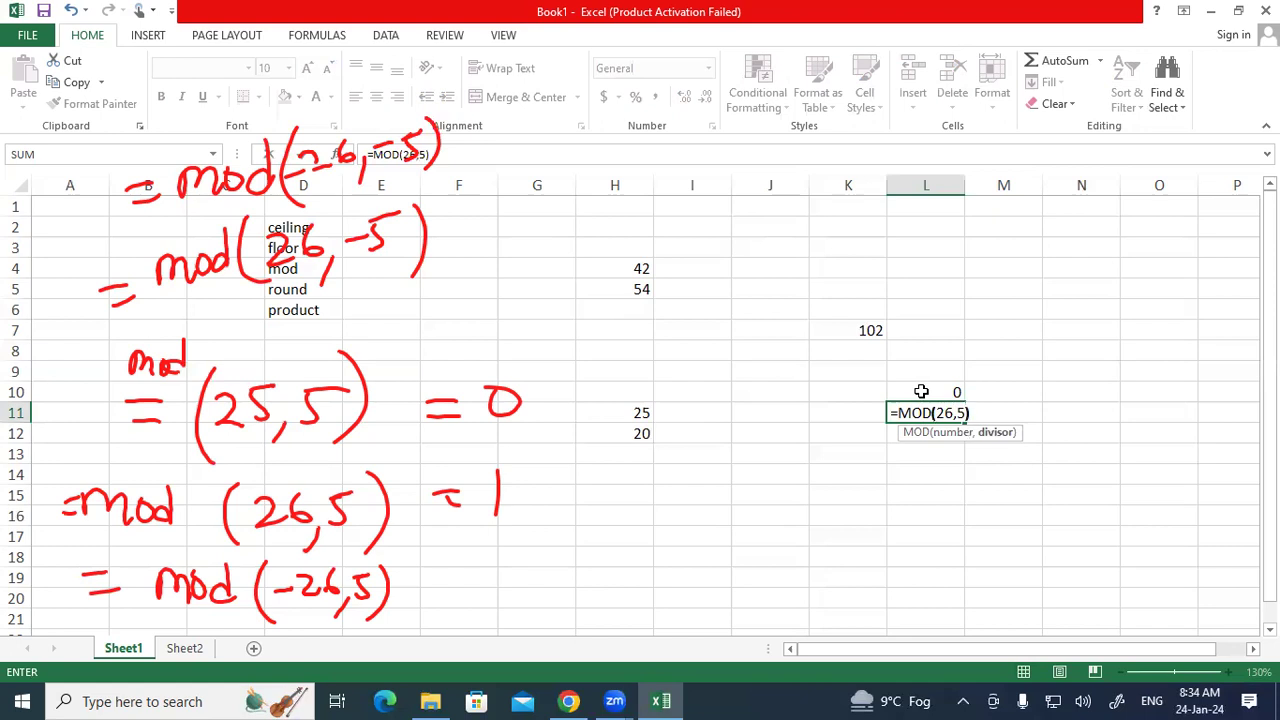
key(Return)
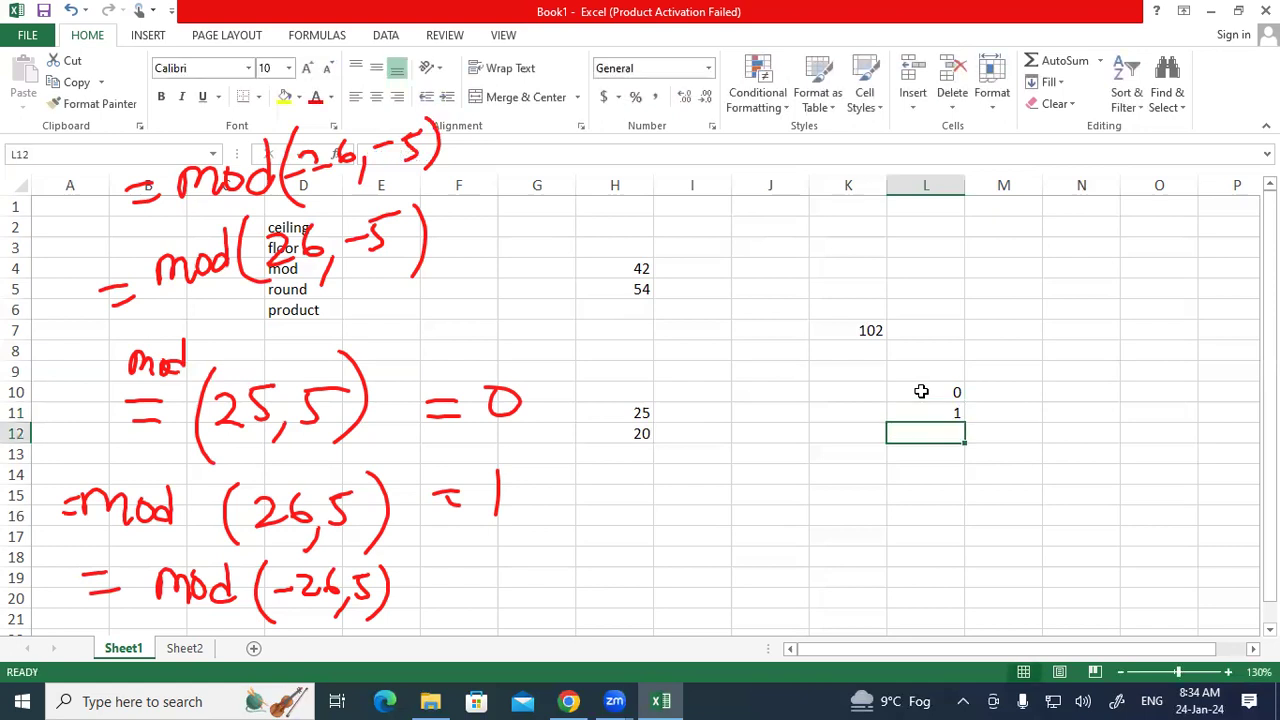
Enter the formula =MOD(-26,5) in cell L12 and reselect that cell.
text(=mod)
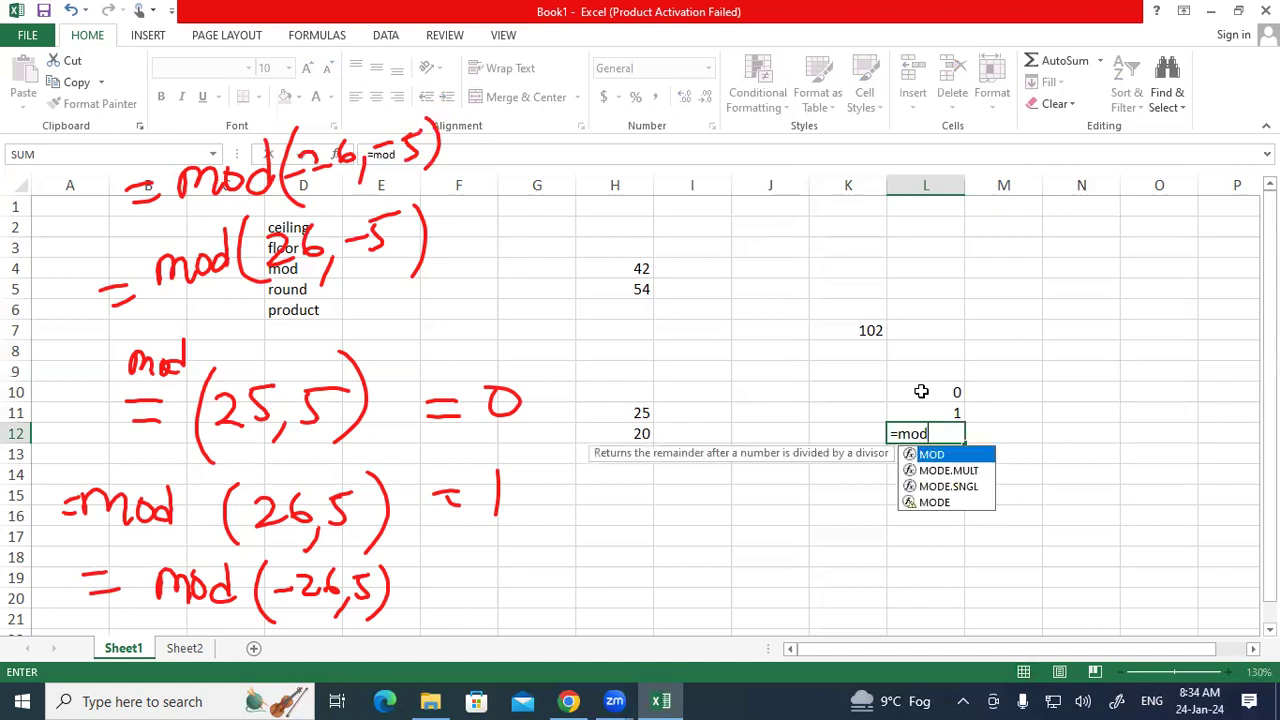
key(Tab)
text(-26,)
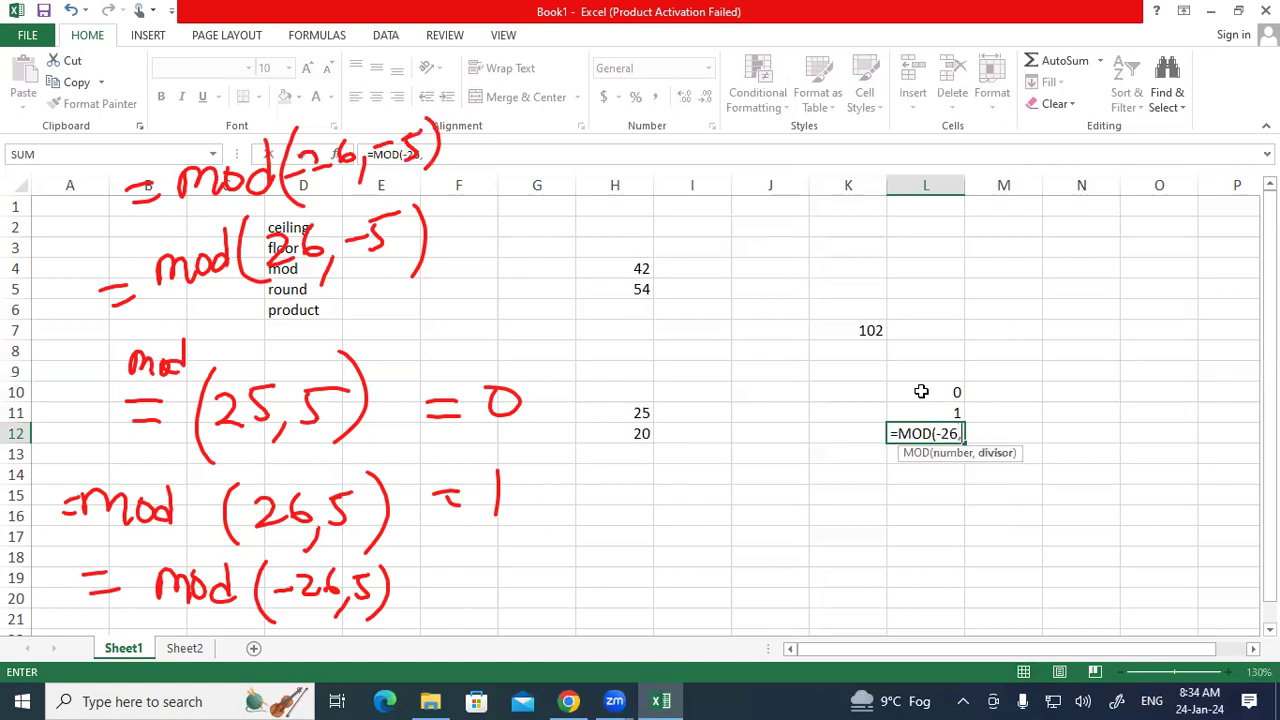
text(5))
key(Return)
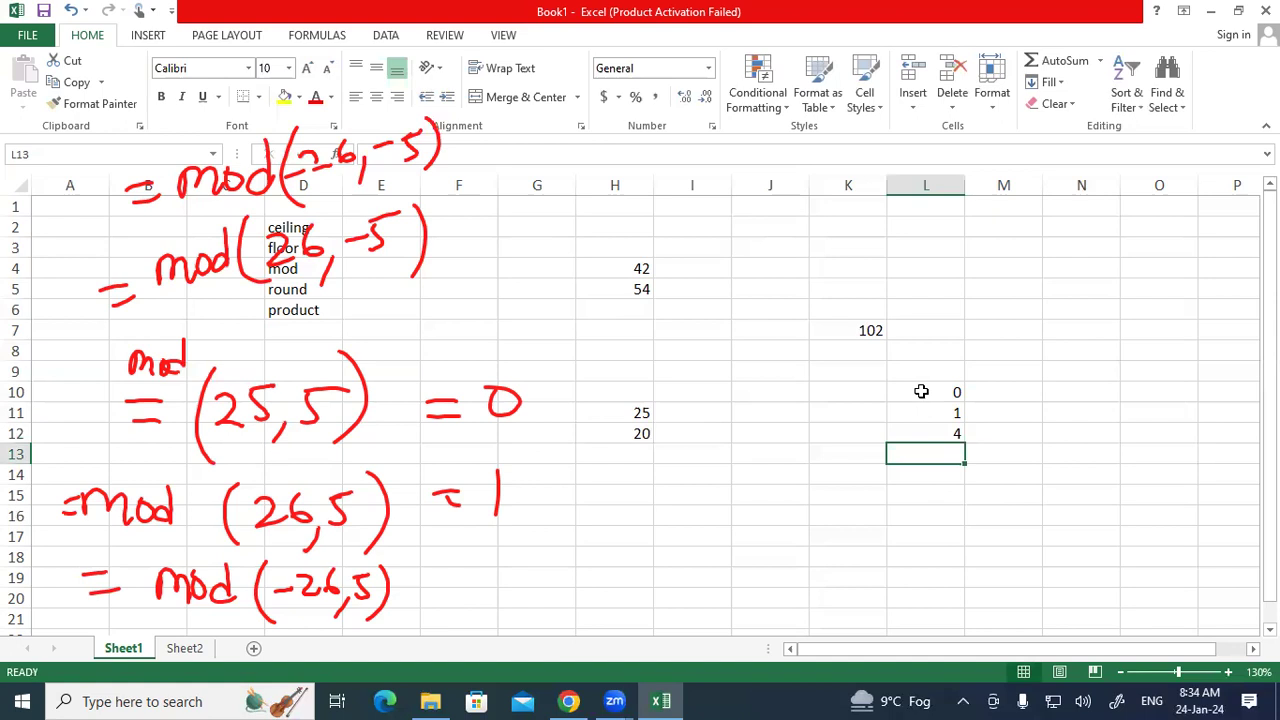
key(Up)
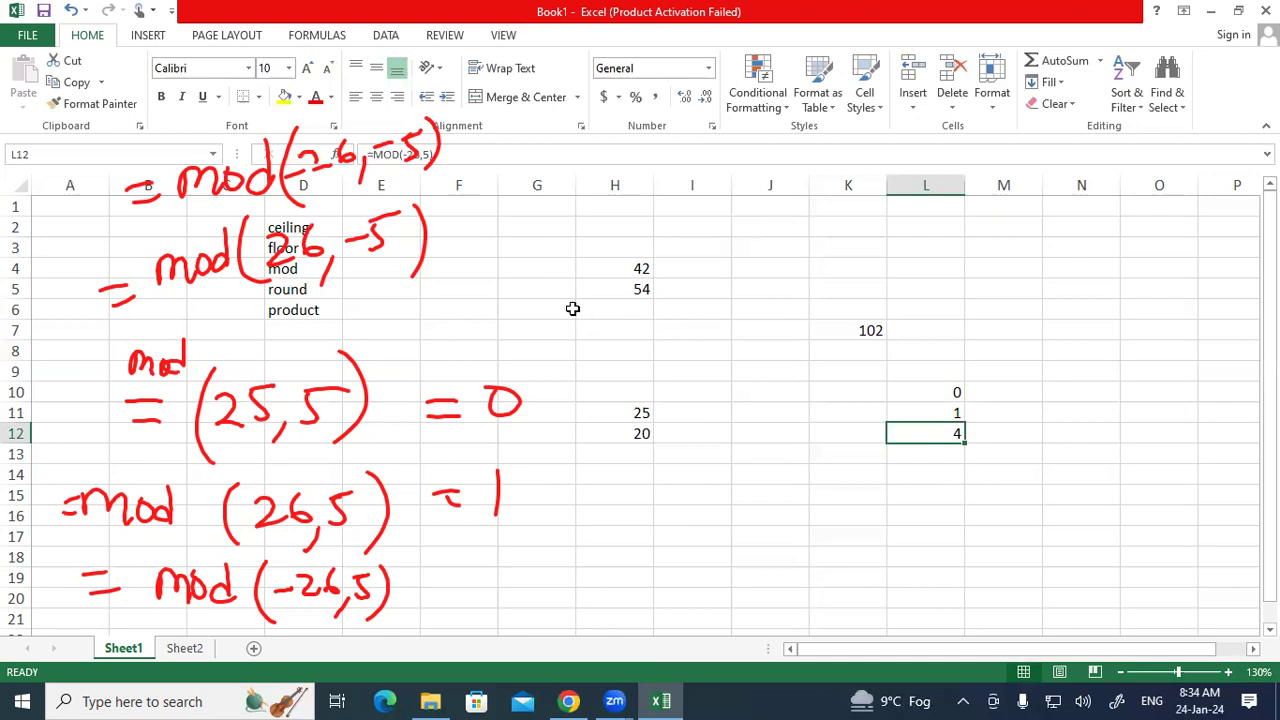
Begin a MOD formula in cell N7, leaving its arguments empty.
click(1066, 337)
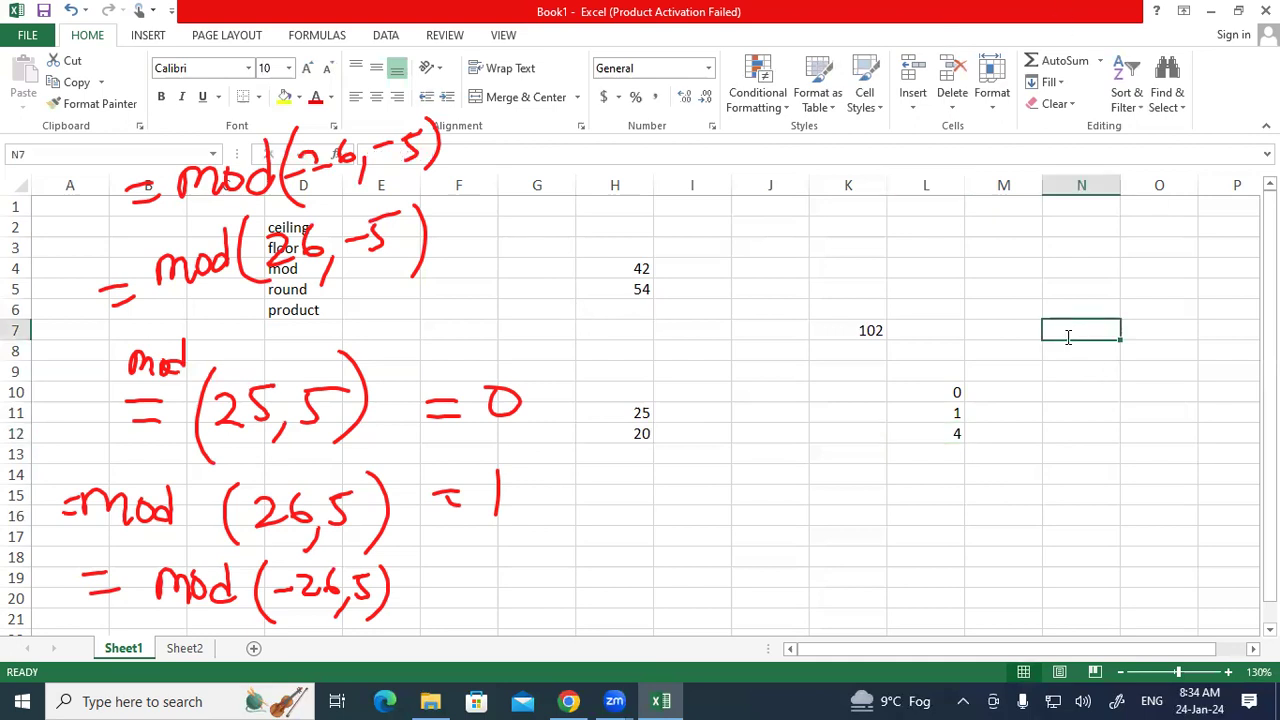
text(=mod)
key(Tab)
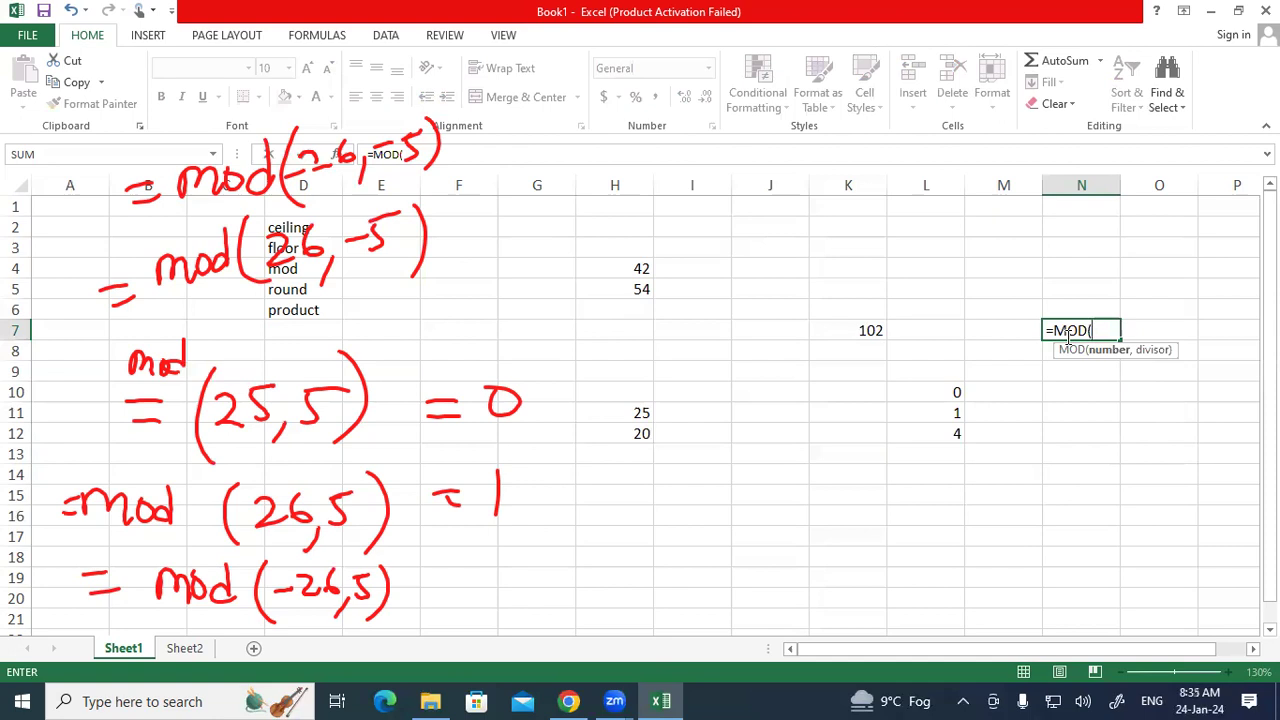
Handwrite the long division of 22 by 5 below N7, with quotient 4 and the circled remainder 2 labelled R.
mouse_move(1004, 455)
mouse_down()
mouse_move(990, 537)
mouse_move(1094, 458)
mouse_move(1160, 490)
mouse_up()
mouse_move(1026, 472)
mouse_down()
mouse_move(1031, 491)
mouse_move(1053, 488)
mouse_up()
drag(1056, 463, 1082, 475)
mouse_move(973, 470)
mouse_down()
mouse_move(961, 507)
mouse_move(995, 453)
mouse_up()
drag(1141, 436, 1139, 480)
drag(1130, 440, 1172, 455)
drag(1032, 505, 1056, 540)
drag(1066, 505, 1062, 507)
mouse_move(1030, 565)
mouse_down()
mouse_move(1105, 538)
mouse_move(1058, 602)
mouse_up()
mouse_move(1070, 574)
mouse_down()
mouse_move(1042, 600)
mouse_move(1106, 588)
mouse_move(1090, 542)
mouse_move(1166, 594)
mouse_move(1168, 546)
mouse_up()
mouse_move(1168, 546)
mouse_down()
mouse_move(1200, 590)
mouse_move(1210, 520)
mouse_up()
Label the handwritten division's parts as Q, Divisor and Divident, add Number beneath Divident, and underline the link to R.
mouse_move(1176, 412)
mouse_down()
mouse_move(1160, 438)
mouse_move(1200, 378)
mouse_up()
mouse_move(1208, 358)
mouse_down()
mouse_move(1196, 400)
mouse_move(1228, 376)
mouse_up()
drag(1090, 396, 1066, 440)
drag(1075, 360, 1082, 389)
mouse_move(1067, 375)
mouse_down()
mouse_move(1096, 366)
mouse_move(1088, 387)
mouse_up()
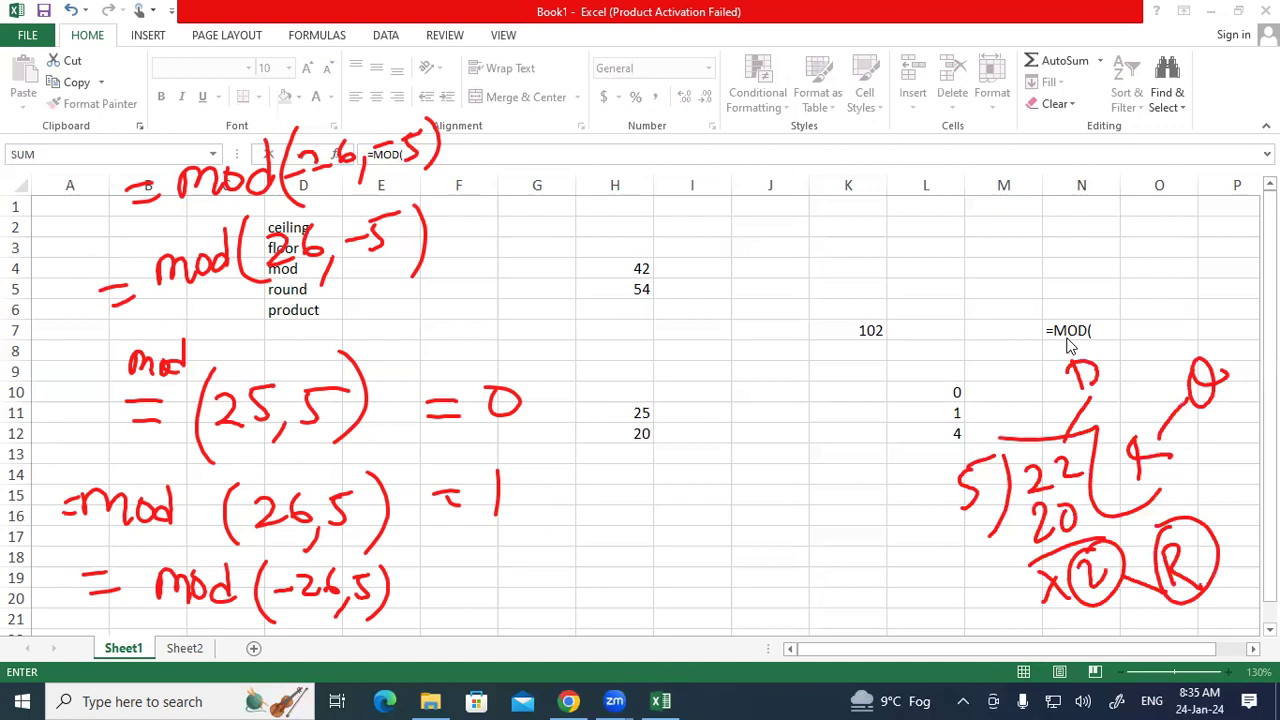
mouse_move(1098, 360)
mouse_down()
mouse_move(1102, 382)
mouse_move(1126, 338)
mouse_move(1138, 356)
mouse_up()
drag(966, 454, 964, 392)
mouse_move(964, 360)
mouse_down()
mouse_move(976, 386)
mouse_move(1014, 324)
mouse_move(1048, 330)
mouse_move(1042, 300)
mouse_move(1062, 304)
mouse_move(1108, 256)
mouse_up()
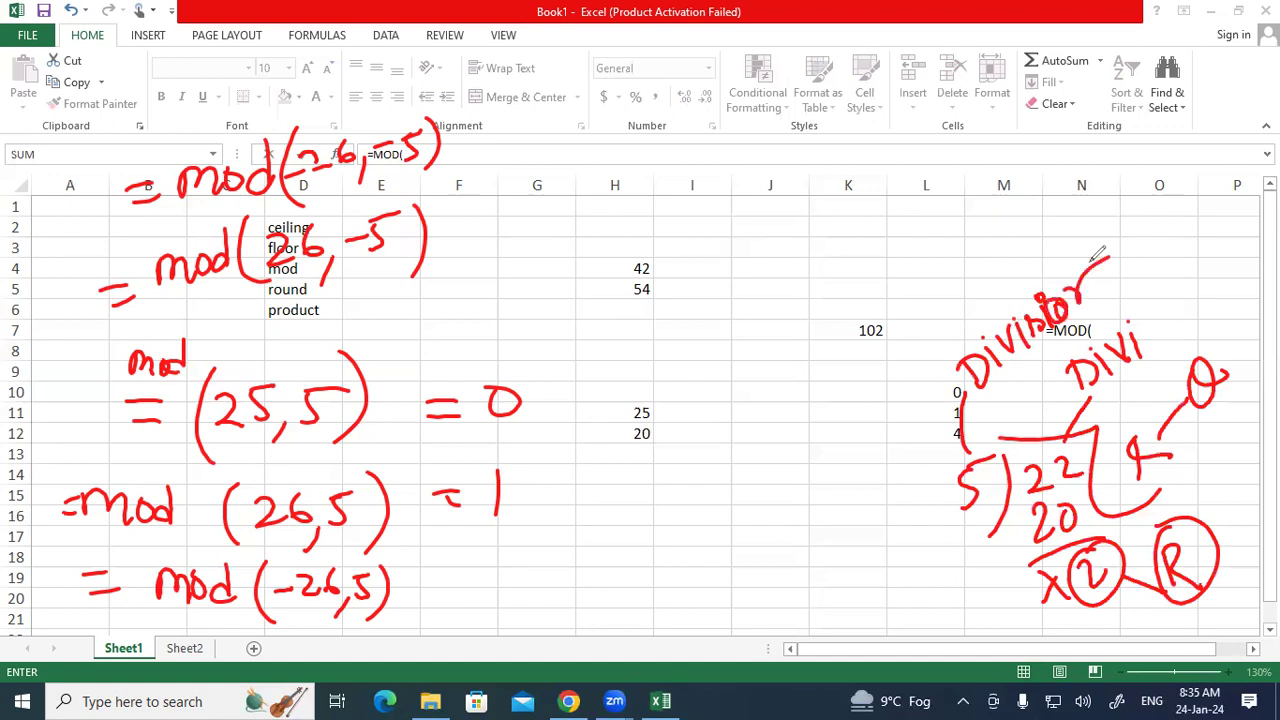
mouse_move(1160, 330)
mouse_down()
mouse_move(1162, 306)
mouse_move(1190, 316)
mouse_up()
mouse_move(1208, 274)
mouse_down()
mouse_move(1202, 320)
mouse_move(1226, 280)
mouse_up()
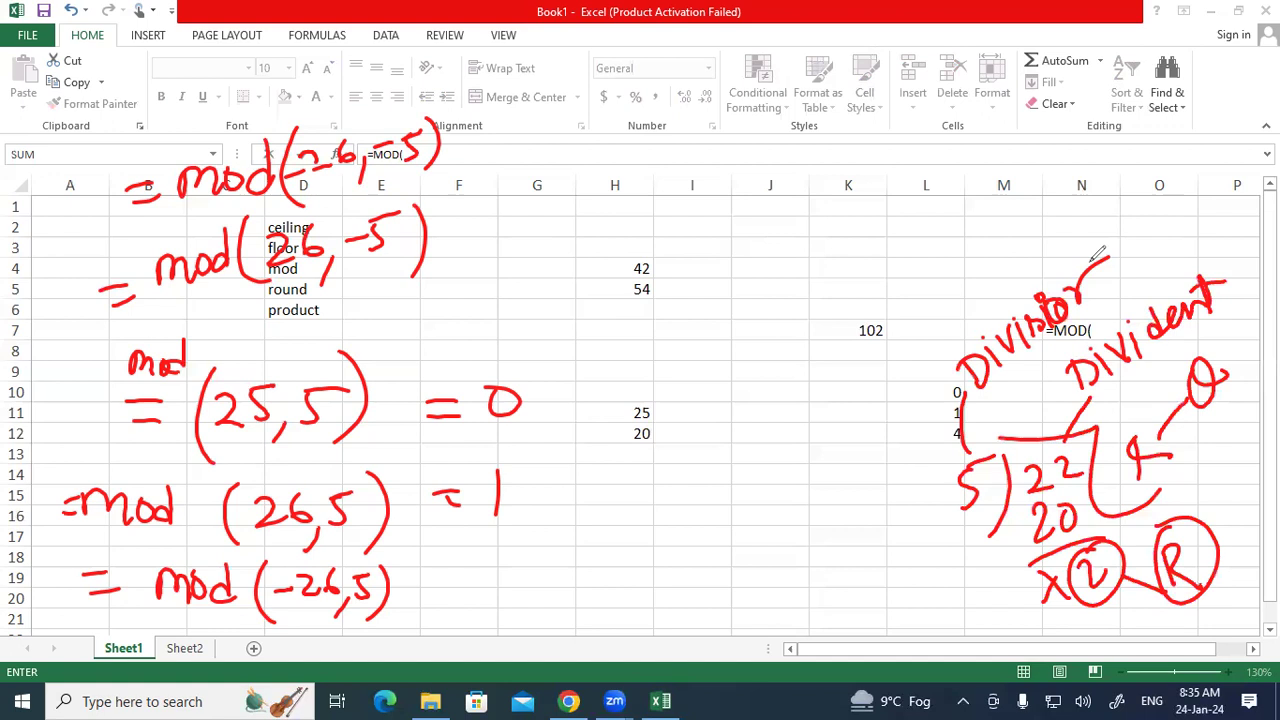
drag(1088, 620, 1138, 590)
mouse_move(1099, 401)
mouse_down()
mouse_move(1171, 347)
mouse_move(1112, 409)
mouse_move(1127, 404)
mouse_move(1121, 387)
mouse_move(1148, 392)
mouse_move(1218, 316)
mouse_up()
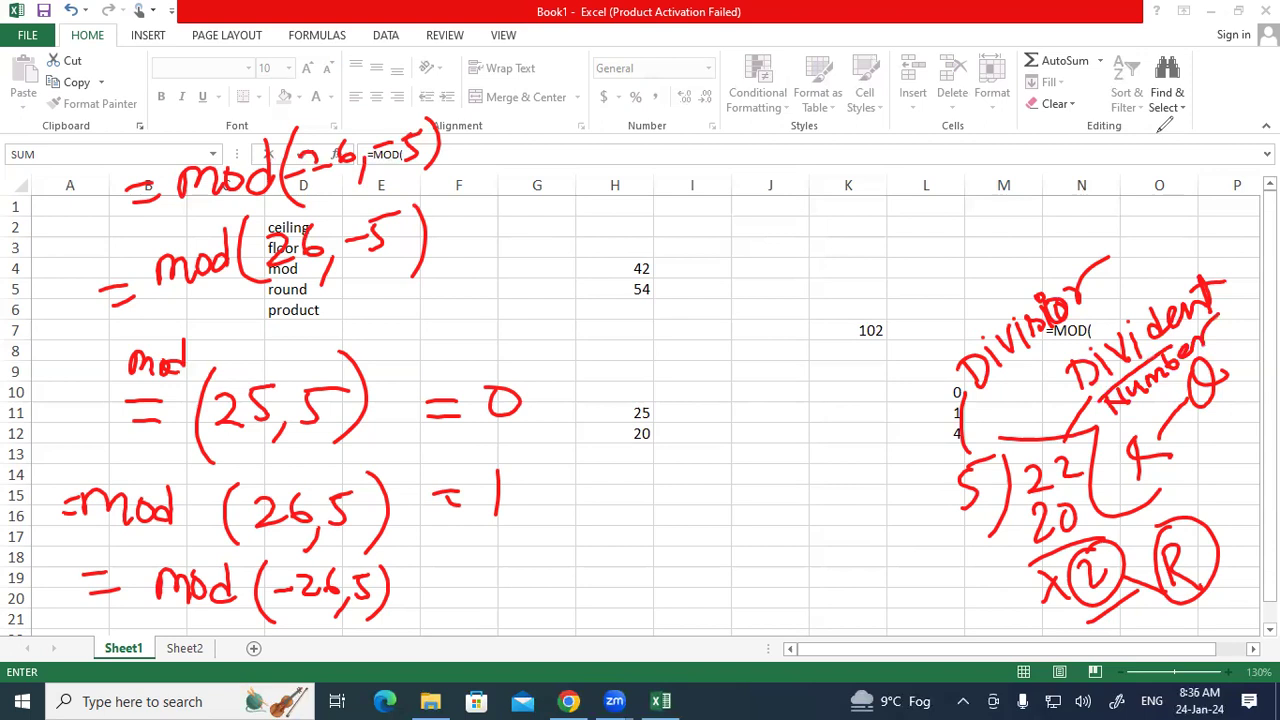
Link 26 and 5 with a curve in the handwritten mod(-26,5) example and write a circled 4 beside it.
mouse_move(362, 600)
mouse_down()
mouse_move(338, 621)
mouse_move(305, 605)
mouse_up()
drag(443, 558, 436, 612)
mouse_move(442, 556)
mouse_down()
mouse_move(426, 580)
mouse_move(465, 571)
mouse_up()
mouse_move(462, 547)
mouse_down()
mouse_move(411, 567)
mouse_move(423, 530)
mouse_up()
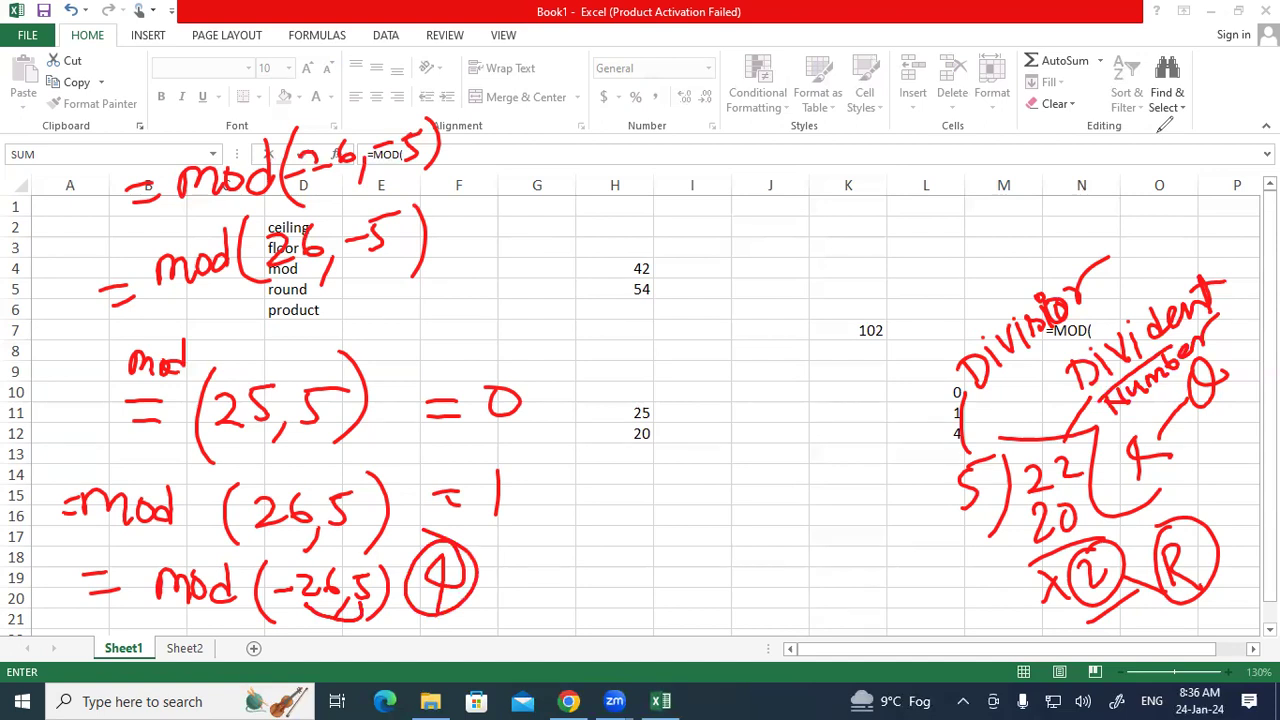
drag(315, 613, 328, 620)
Erase the handwritten division sketch and complete the formula in N7 as =MOD(-27,5).
mouse_move(1049, 295)
mouse_down()
mouse_move(998, 332)
mouse_move(1136, 215)
mouse_move(1128, 284)
mouse_move(1025, 326)
mouse_move(1106, 342)
mouse_move(1129, 299)
mouse_move(1150, 458)
mouse_move(980, 525)
mouse_move(1008, 426)
mouse_move(1093, 452)
mouse_move(1195, 544)
mouse_move(1034, 583)
mouse_move(1072, 596)
mouse_up()
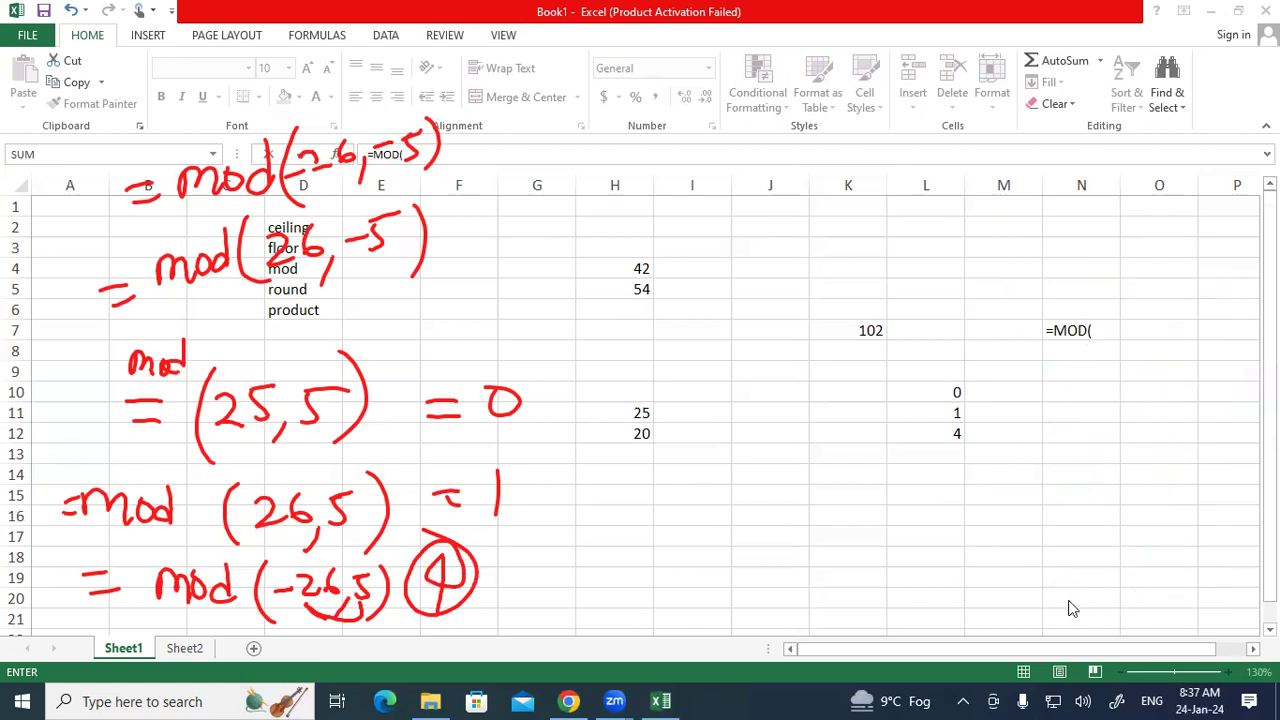
click(1088, 333)
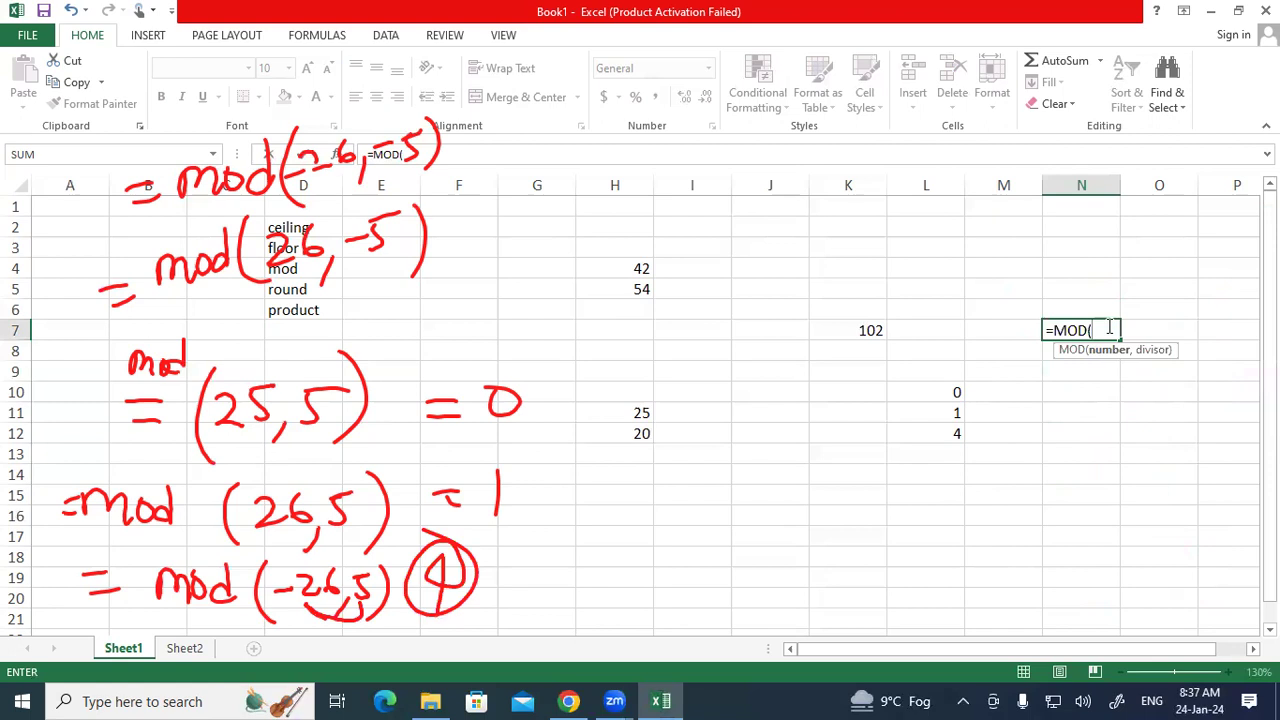
text(-26,5))
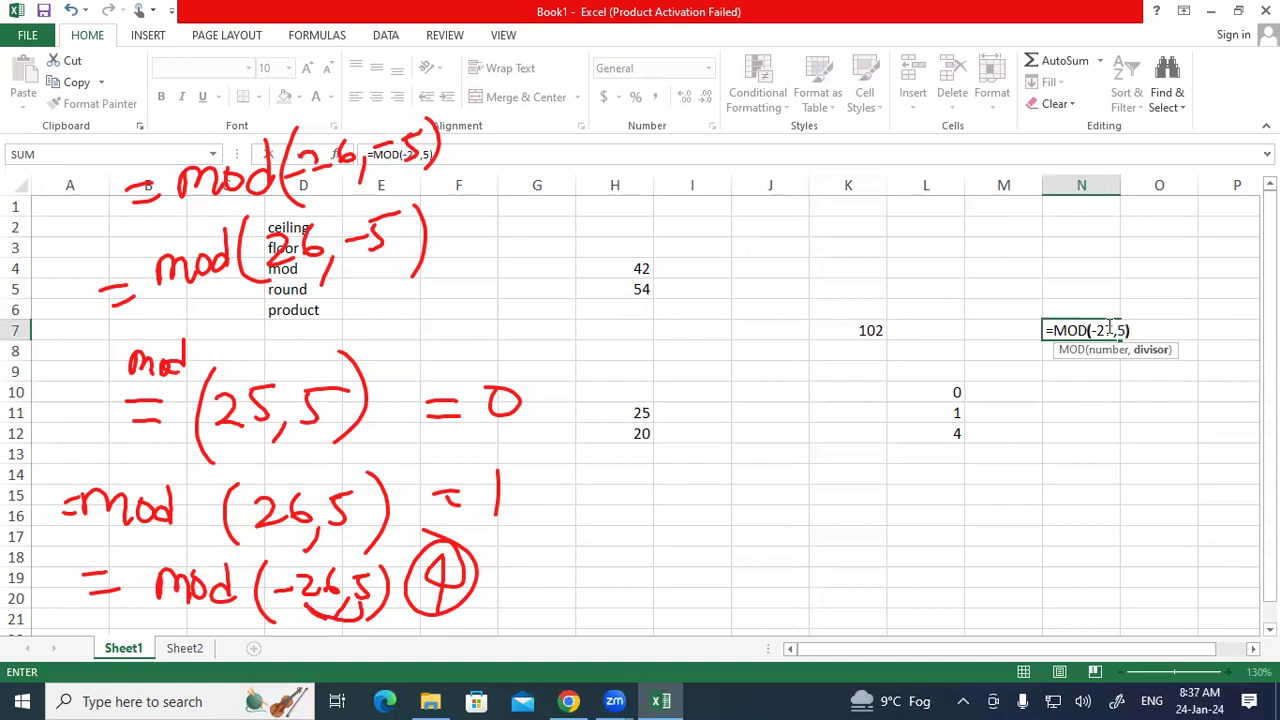
key(Return)
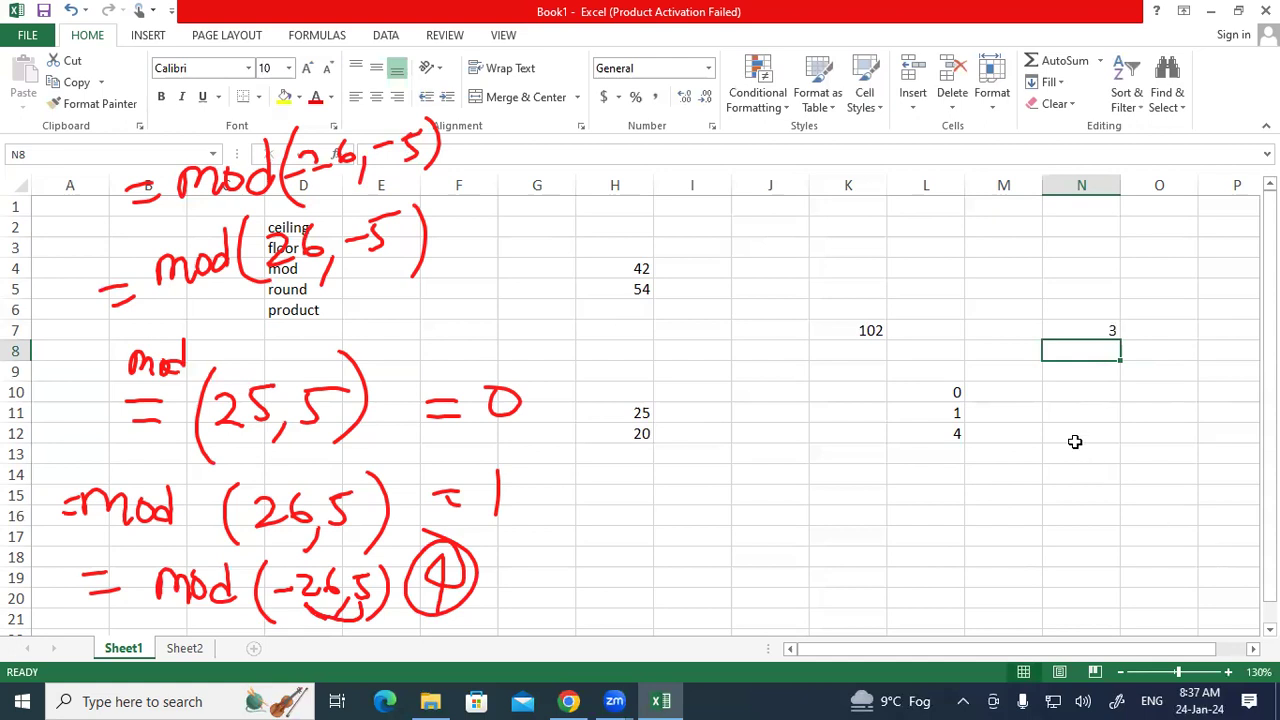
Enter the formula =MOD(-25,5) in cell N10.
click(1099, 383)
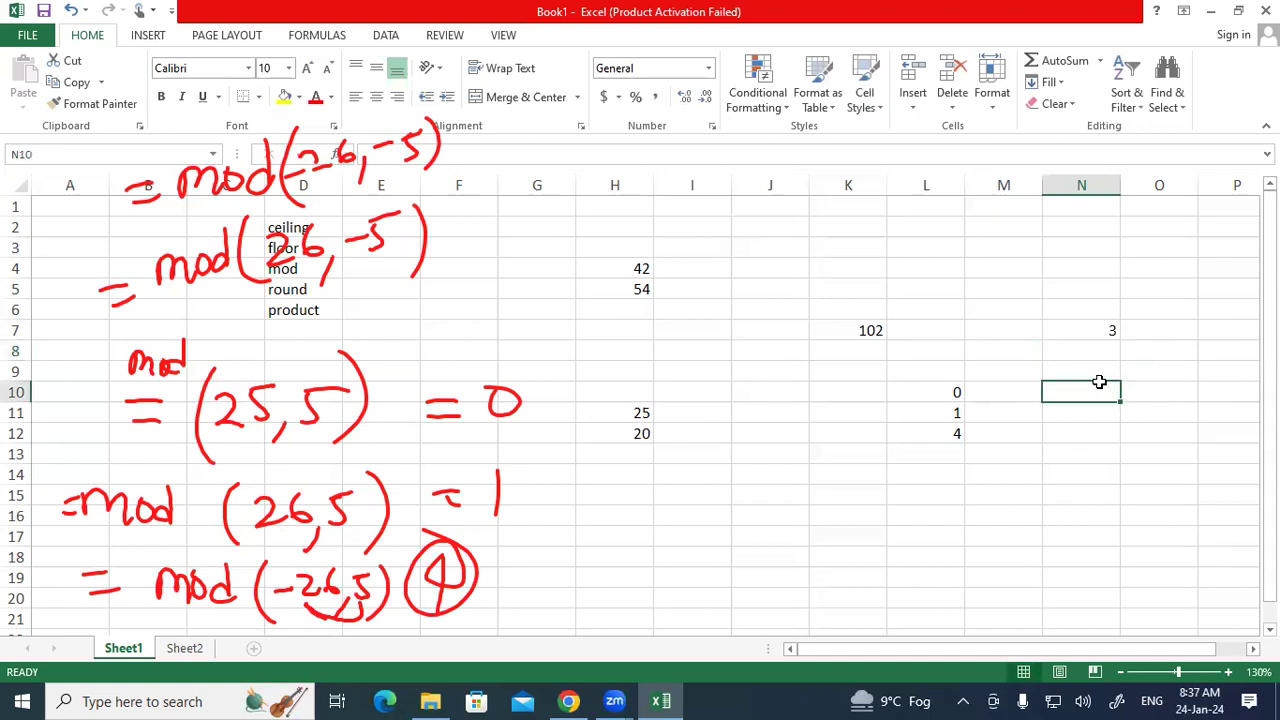
text(=mod)
key(Tab)
text(-25)
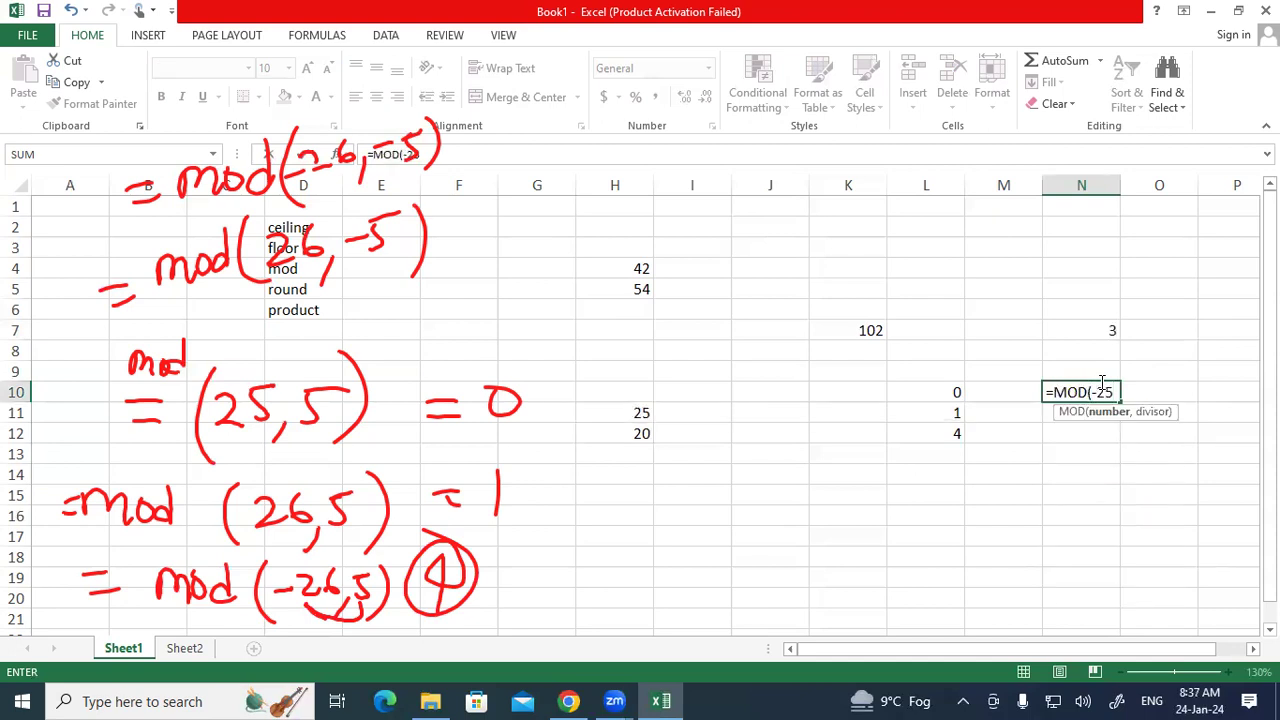
text(,5))
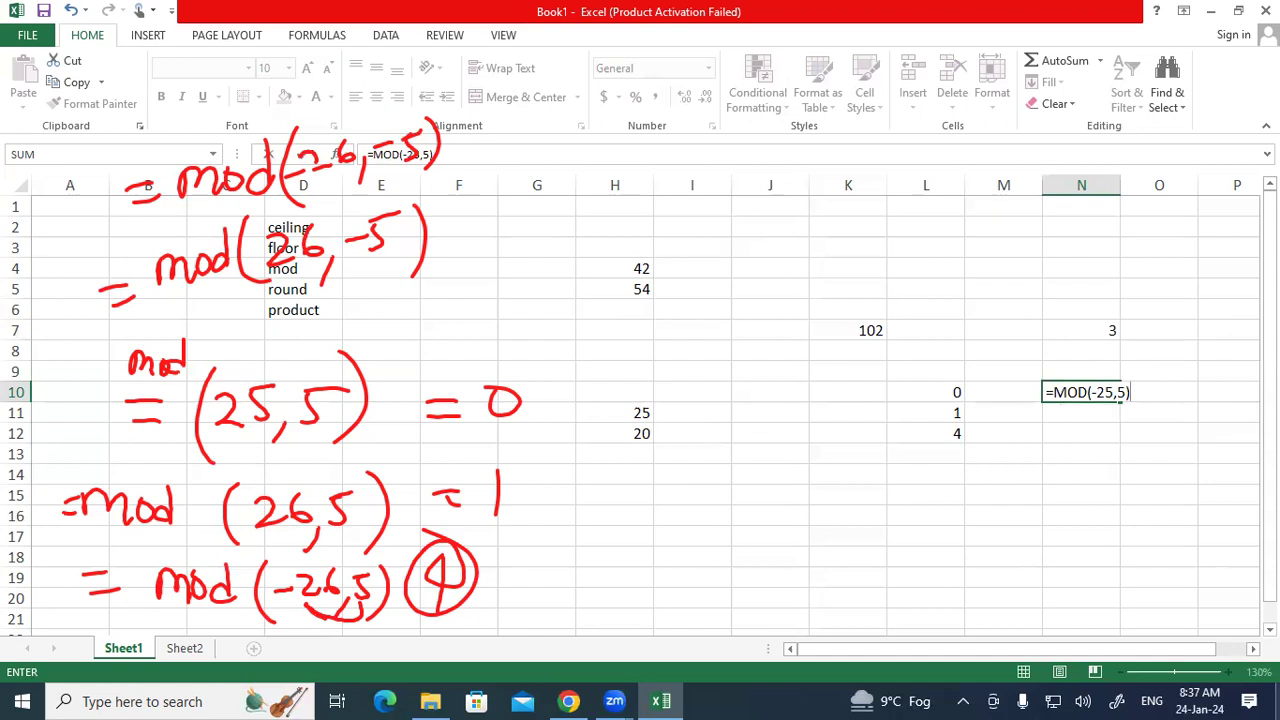
key(Return)
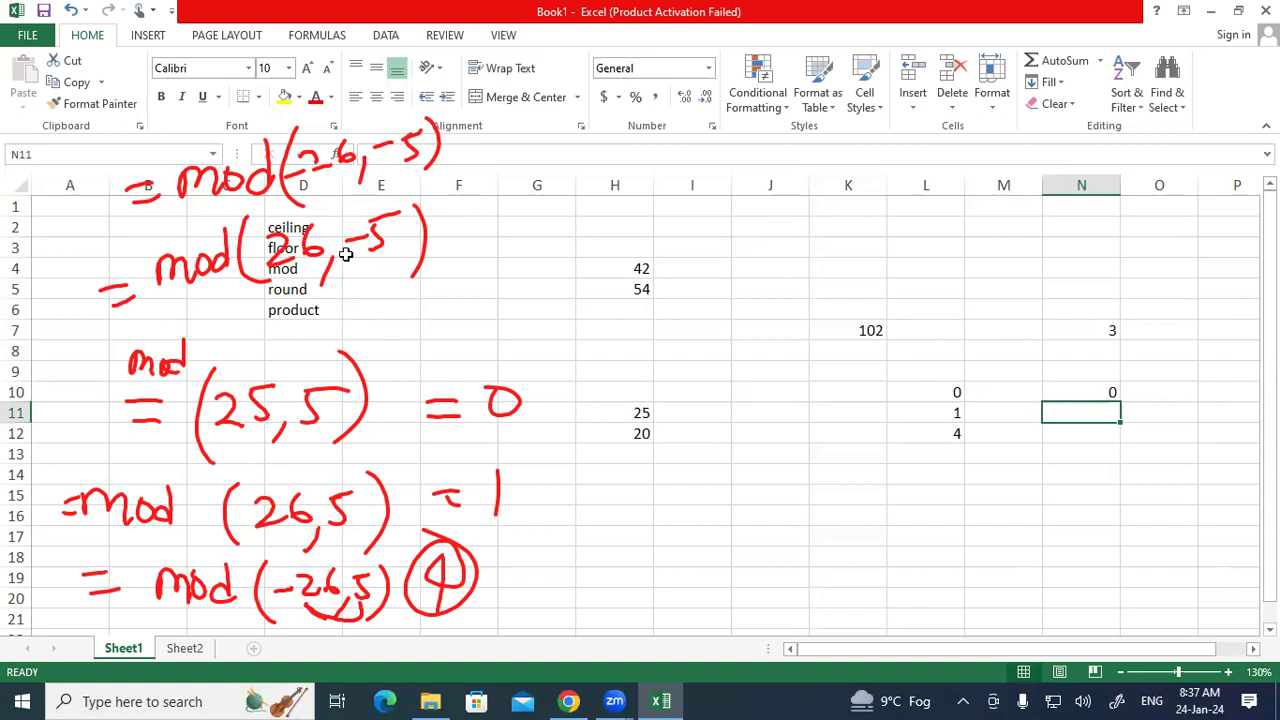
Enter the formula =MOD(26,-5) in cell M3.
click(977, 254)
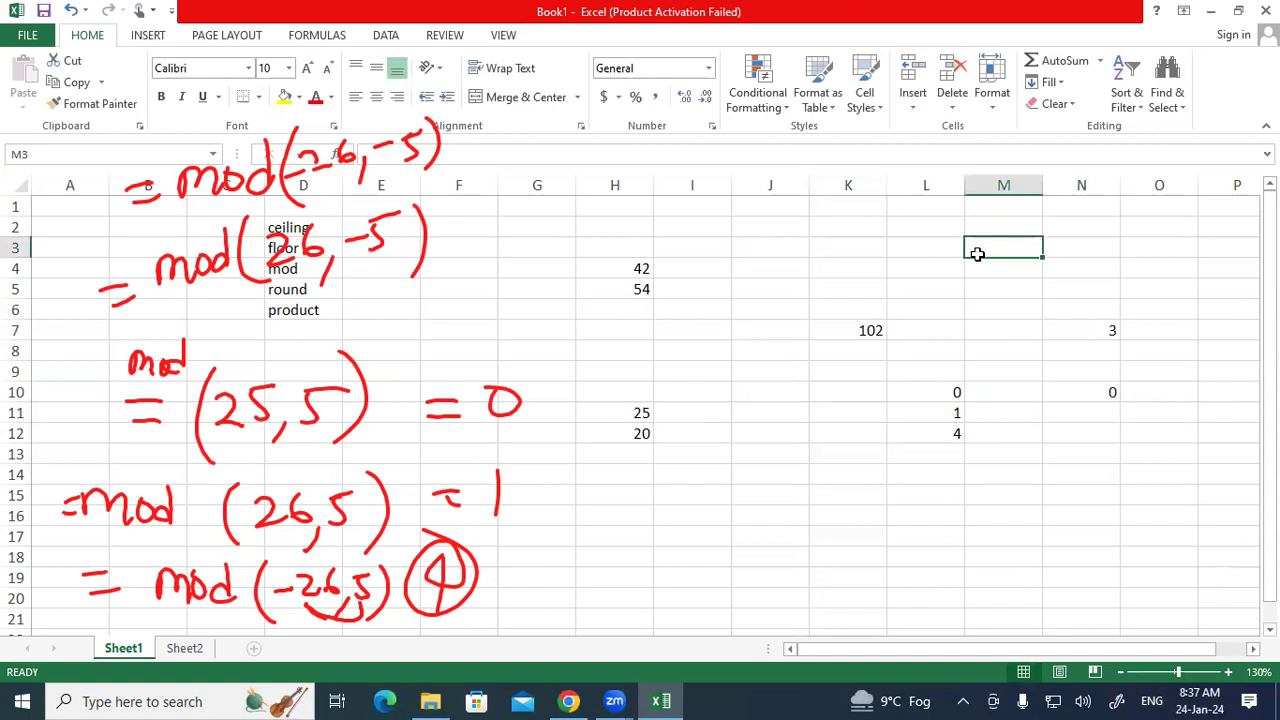
text(=m)
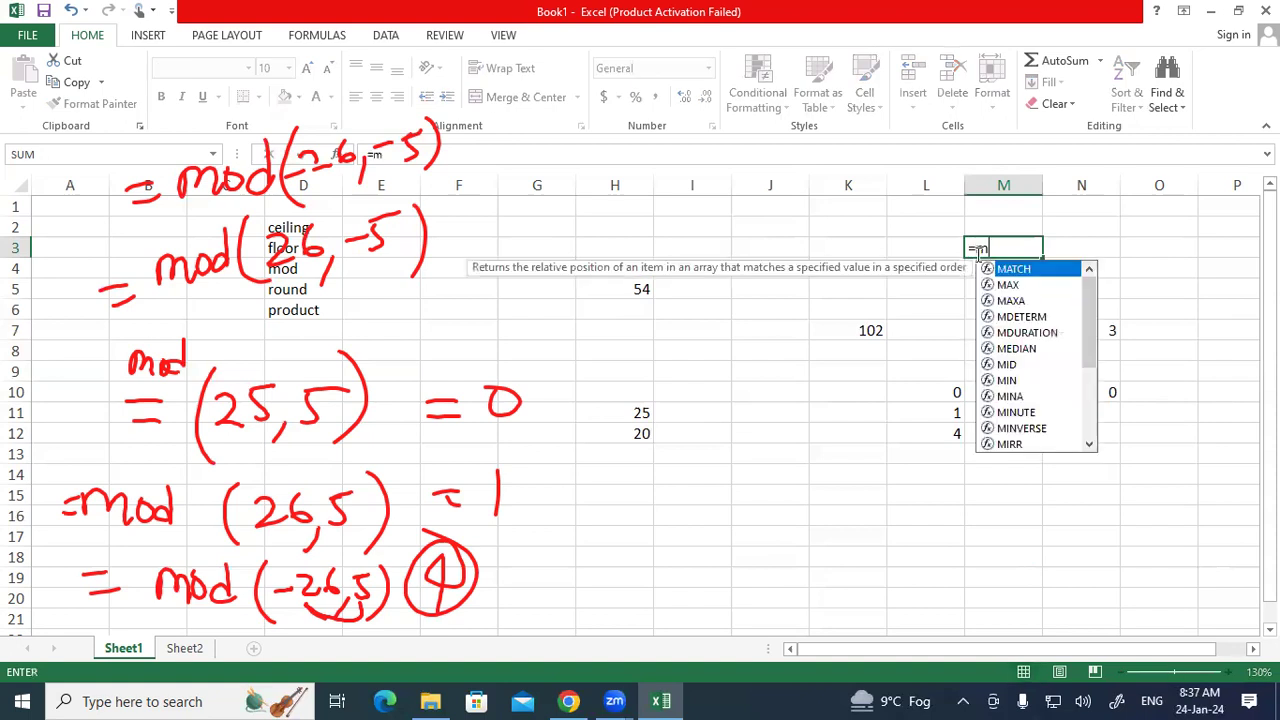
text(od)
key(Tab)
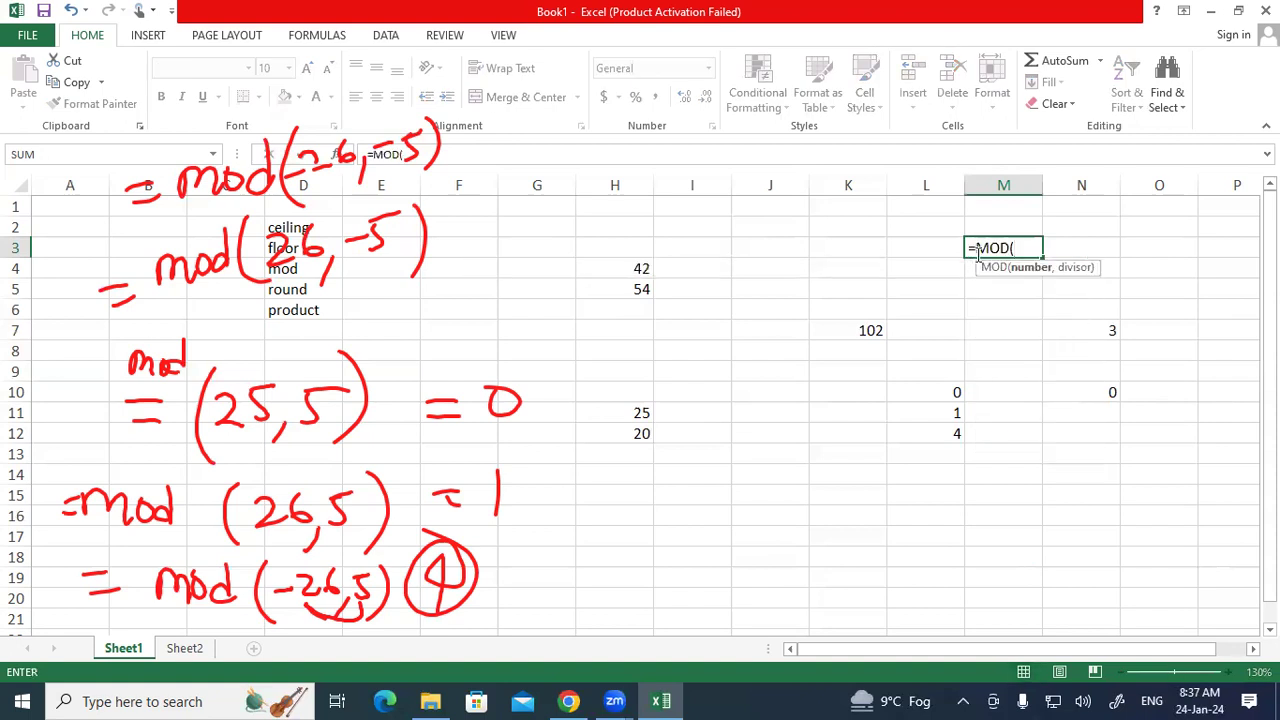
text(26,)
text(-5))
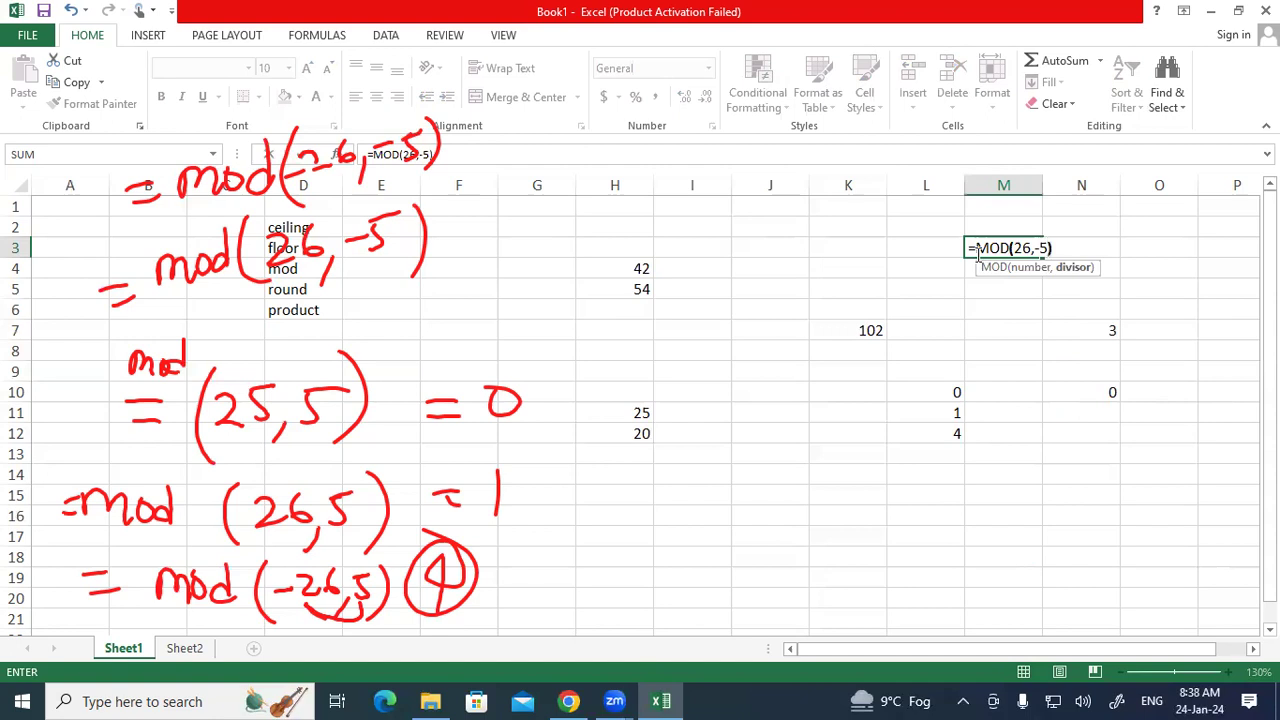
key(Return)
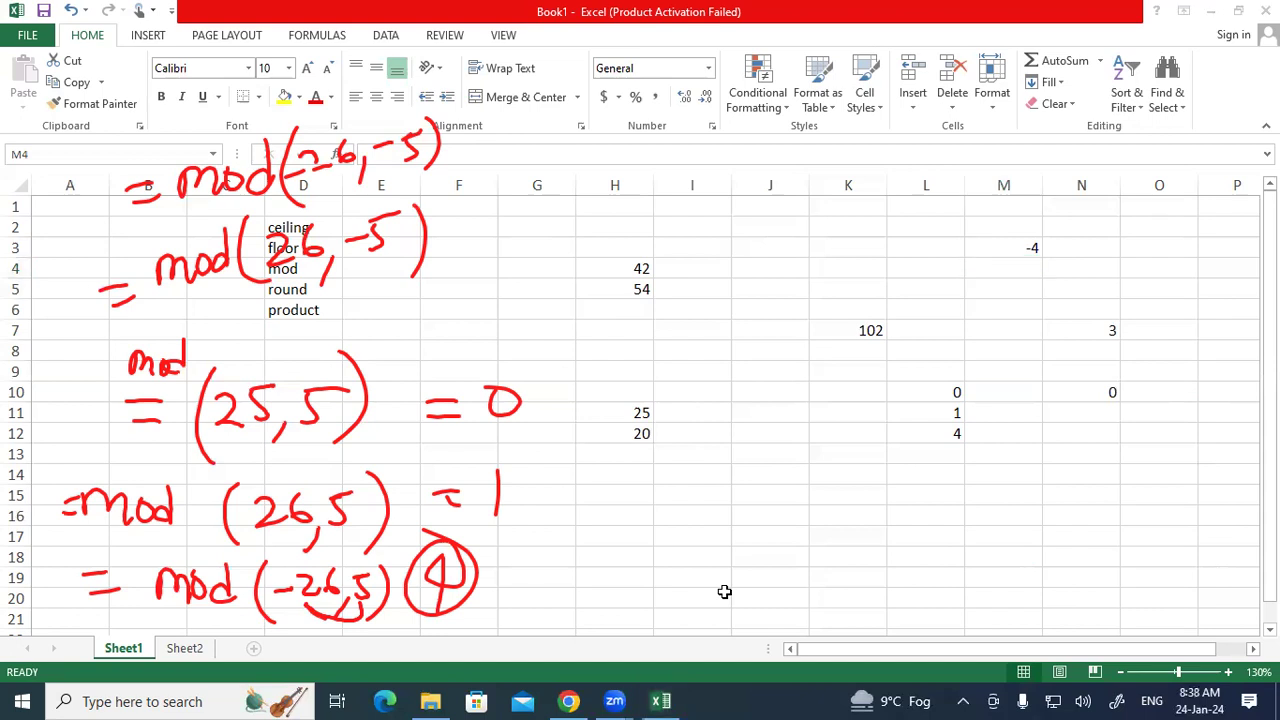
Handwrite =mod(-num, div) across columns K to O, with a plus sign below it.
drag(870, 480, 905, 472)
drag(880, 498, 974, 470)
drag(1002, 424, 992, 462)
mouse_move(1018, 396)
mouse_down()
mouse_move(1026, 455)
mouse_move(1058, 468)
mouse_up()
mouse_move(1038, 430)
mouse_down()
mouse_move(1078, 396)
mouse_move(1098, 410)
mouse_move(1114, 400)
mouse_move(1124, 376)
mouse_move(1168, 380)
mouse_move(1168, 410)
mouse_up()
mouse_move(1184, 326)
mouse_down()
mouse_move(1190, 356)
mouse_move(1204, 322)
mouse_move(1214, 338)
mouse_up()
drag(1212, 290, 1226, 344)
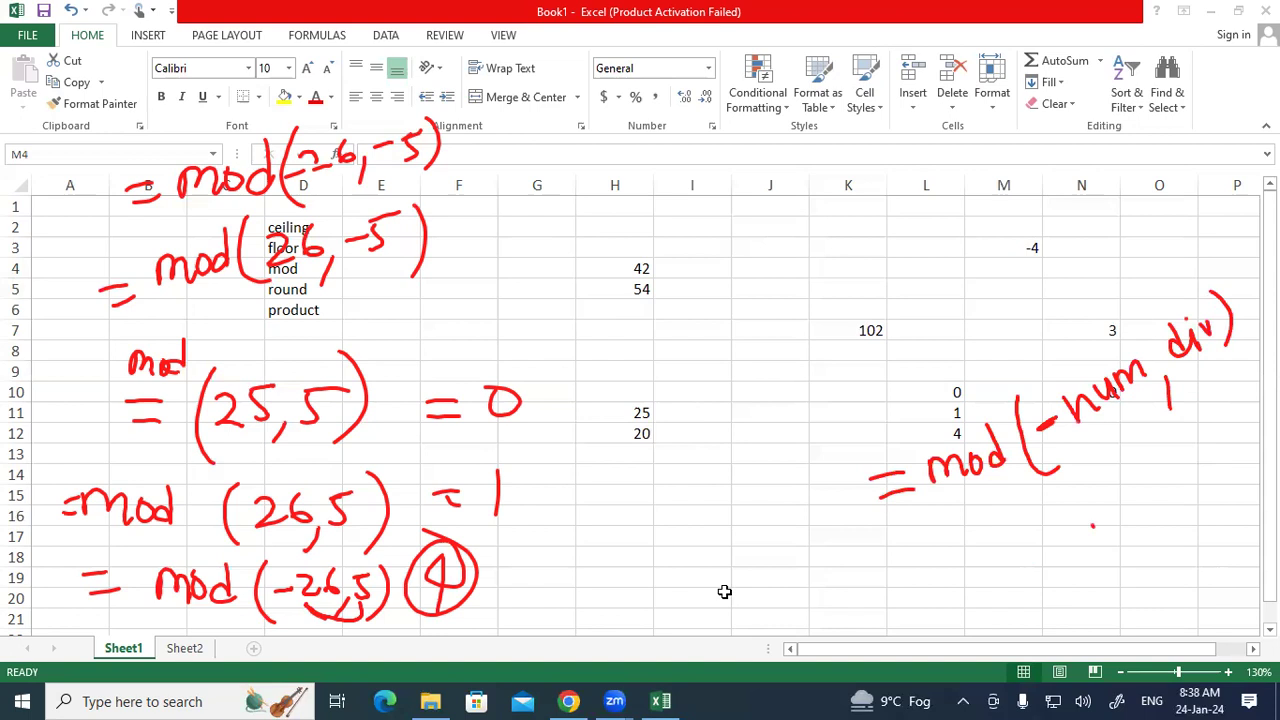
drag(1094, 512, 1106, 540)
drag(1086, 530, 1112, 510)
Handwrite the number pair (26,5) above the =mod(-num, div) syntax.
drag(1041, 232, 1050, 307)
mouse_move(1055, 243)
mouse_down()
mouse_move(1082, 250)
mouse_move(1098, 236)
mouse_move(1110, 268)
mouse_up()
drag(1124, 198, 1122, 232)
mouse_move(1124, 196)
mouse_down()
mouse_move(1142, 186)
mouse_move(1156, 234)
mouse_up()
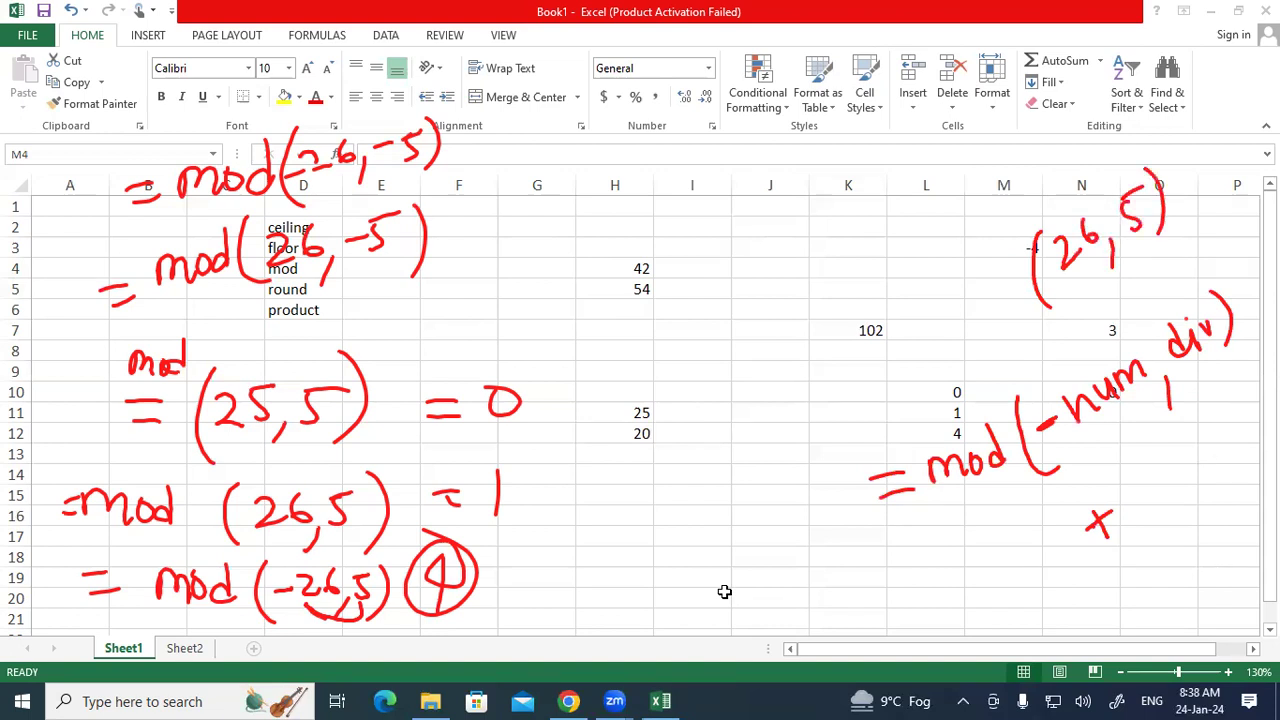
Handwrite =30 beside the pair (26,5) and a 4 after the plus sign under =mod(-num, div).
drag(1207, 197, 1223, 188)
drag(1202, 211, 1220, 203)
mouse_move(1232, 179)
mouse_down()
mouse_move(1255, 186)
mouse_move(1237, 203)
mouse_up()
drag(1258, 172, 1262, 170)
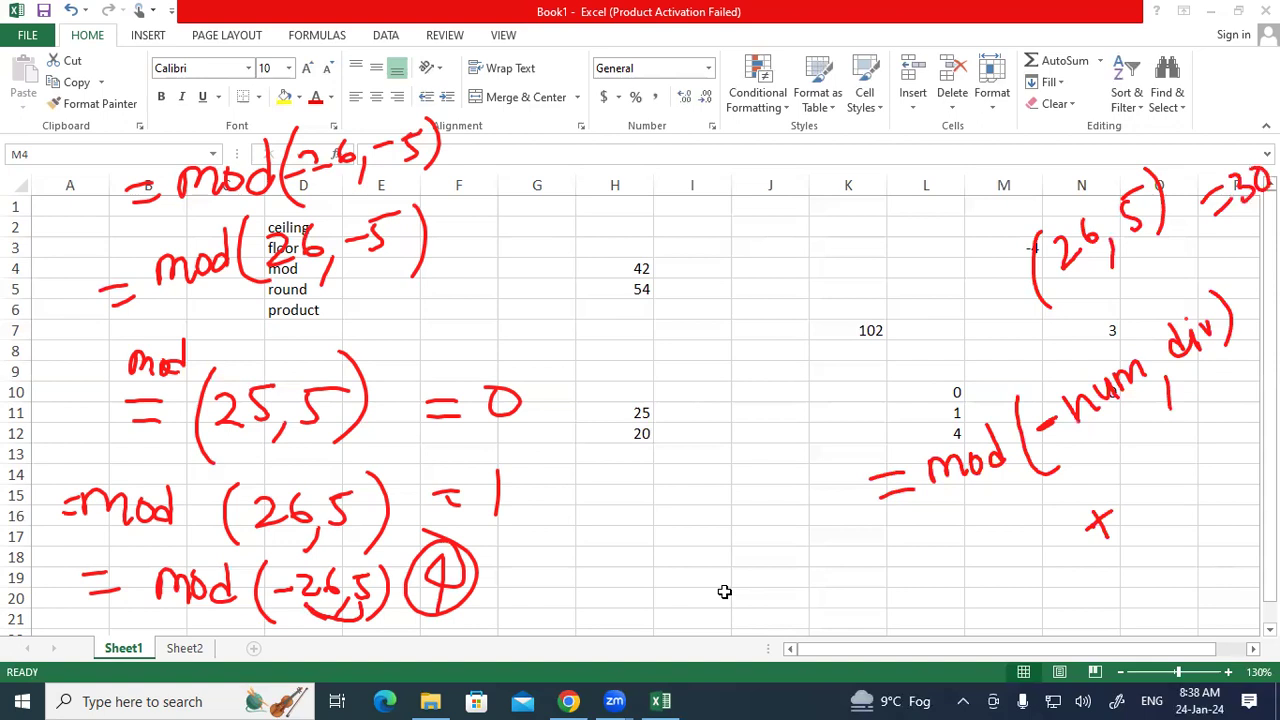
mouse_move(1124, 484)
mouse_down()
mouse_move(1138, 518)
mouse_move(1158, 492)
mouse_up()
Handwrite the syntax =mod(num, -div) across columns H to M, with a minus sign below it.
mouse_move(632, 360)
mouse_down()
mouse_move(668, 354)
mouse_move(666, 378)
mouse_up()
mouse_move(678, 380)
mouse_down()
mouse_move(700, 350)
mouse_move(738, 372)
mouse_up()
drag(757, 318, 780, 368)
drag(794, 308, 806, 398)
mouse_move(806, 336)
mouse_down()
mouse_move(810, 360)
mouse_move(900, 356)
mouse_up()
drag(910, 366, 890, 396)
mouse_move(918, 341)
mouse_down()
mouse_move(970, 330)
mouse_move(958, 352)
mouse_move(980, 358)
mouse_move(990, 326)
mouse_up()
mouse_move(994, 334)
mouse_down()
mouse_move(994, 354)
mouse_move(1008, 334)
mouse_move(1014, 368)
mouse_up()
drag(704, 445, 739, 446)
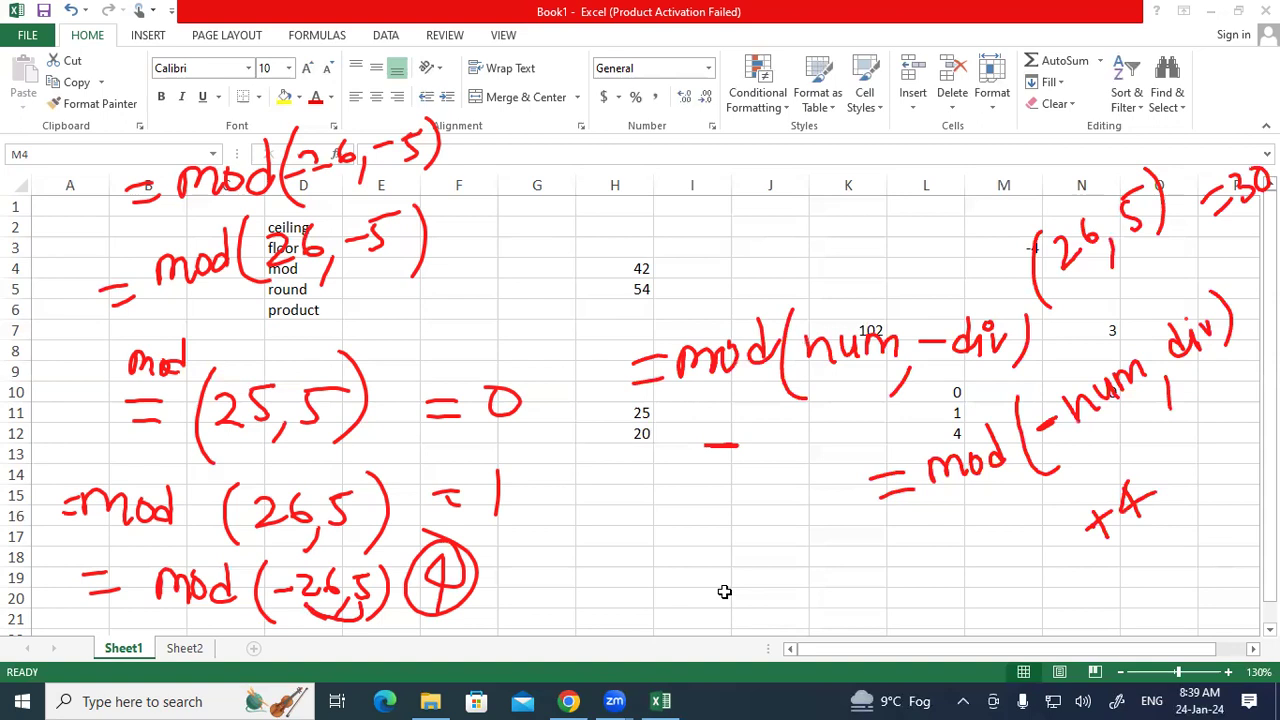
Handwrite the example =mod(37,-6) above the =mod(num, -div) syntax and a 5 after its minus sign.
drag(555, 250, 582, 242)
mouse_move(562, 268)
mouse_down()
mouse_move(616, 240)
mouse_move(640, 246)
mouse_move(648, 224)
mouse_move(673, 232)
mouse_up()
drag(666, 222, 672, 234)
mouse_move(702, 180)
mouse_down()
mouse_move(690, 232)
mouse_move(718, 266)
mouse_up()
mouse_move(710, 203)
mouse_down()
mouse_move(724, 216)
mouse_move(714, 231)
mouse_move(756, 194)
mouse_up()
mouse_move(756, 194)
mouse_down()
mouse_move(758, 248)
mouse_move(812, 211)
mouse_move(846, 238)
mouse_up()
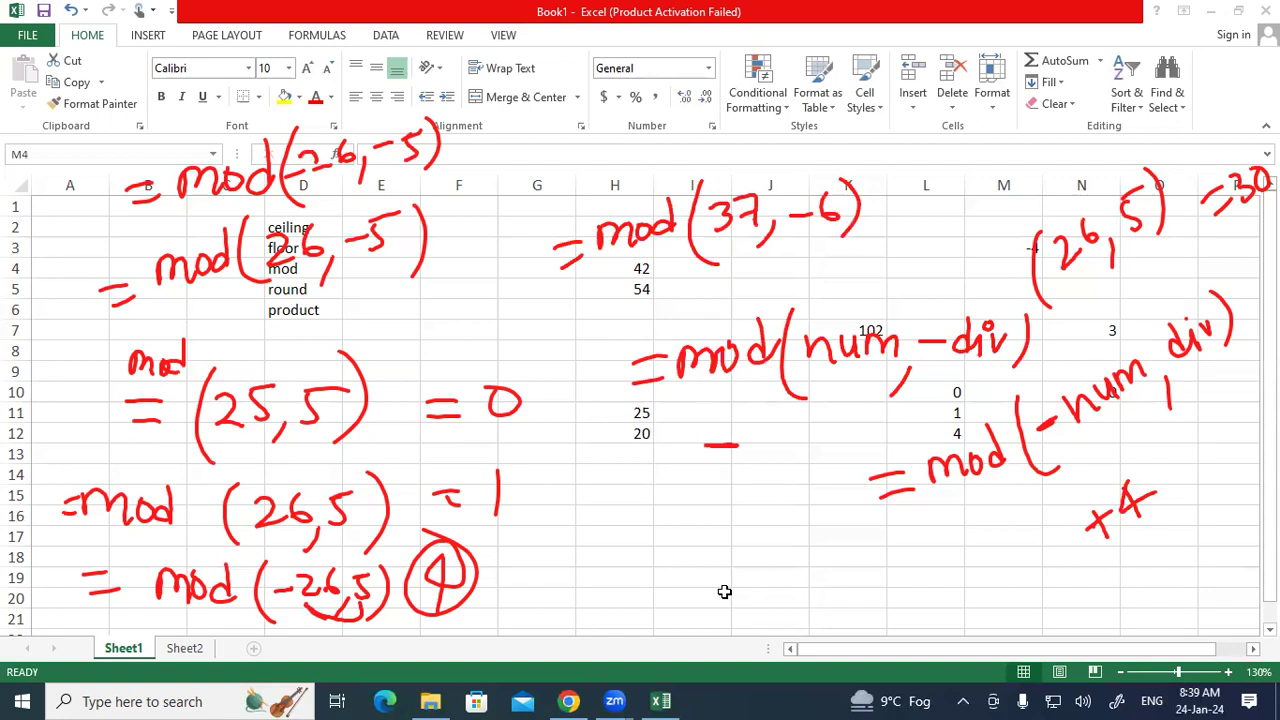
mouse_move(760, 431)
mouse_down()
mouse_move(782, 432)
mouse_move(744, 464)
mouse_up()
Handwrite the pair (-37,6) above =mod(37,-6) and the result +5 below =mod(-num, div).
mouse_move(706, 104)
mouse_down()
mouse_move(694, 162)
mouse_move(742, 110)
mouse_move(750, 130)
mouse_move(778, 126)
mouse_move(801, 149)
mouse_up()
mouse_move(842, 90)
mouse_down()
mouse_move(826, 118)
mouse_move(856, 158)
mouse_up()
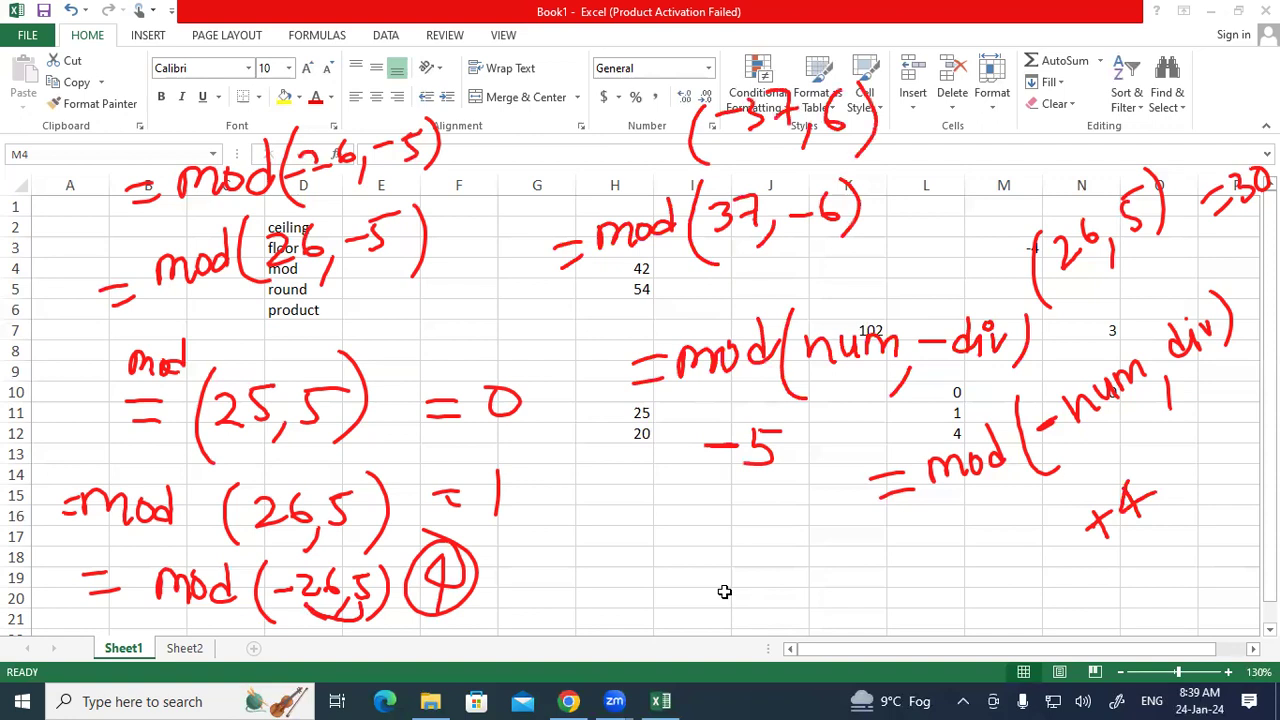
mouse_move(968, 532)
mouse_down()
mouse_move(971, 586)
mouse_move(998, 548)
mouse_move(1016, 568)
mouse_move(1000, 582)
mouse_up()
drag(1000, 521, 1035, 496)
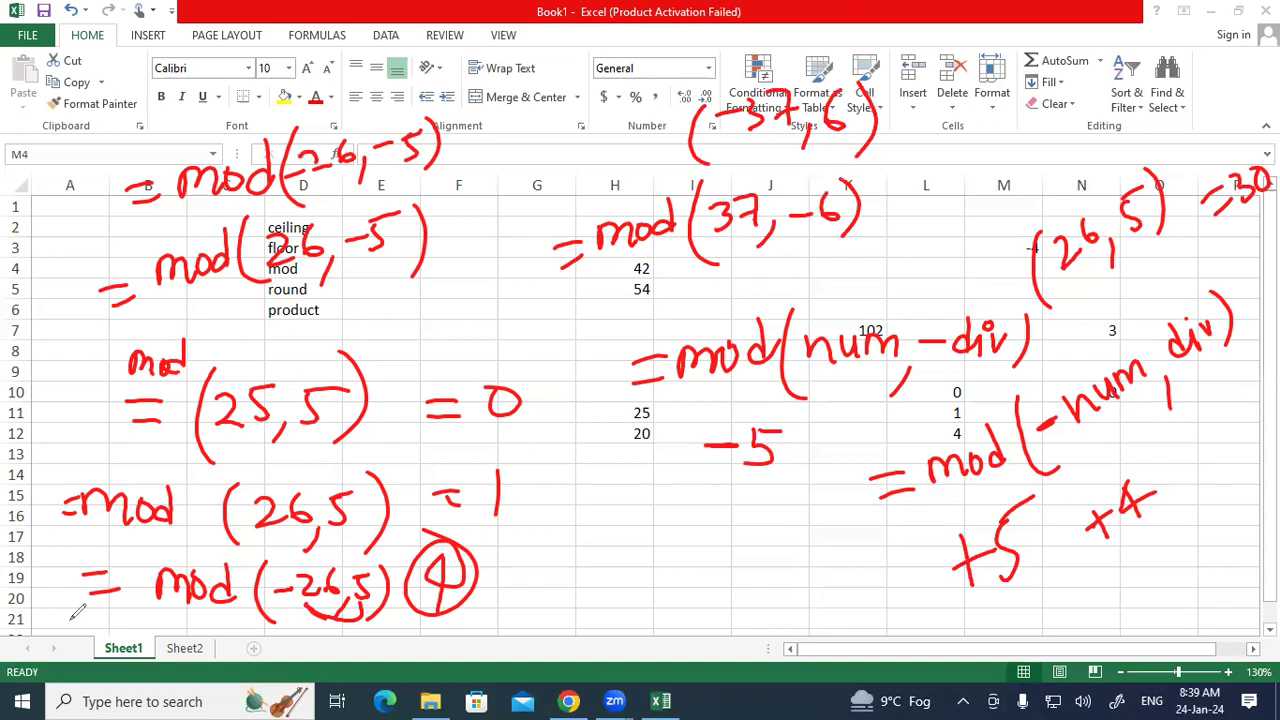
Enter the formula =MOD(-25,-5) in cell I16.
click(677, 520)
text(=)
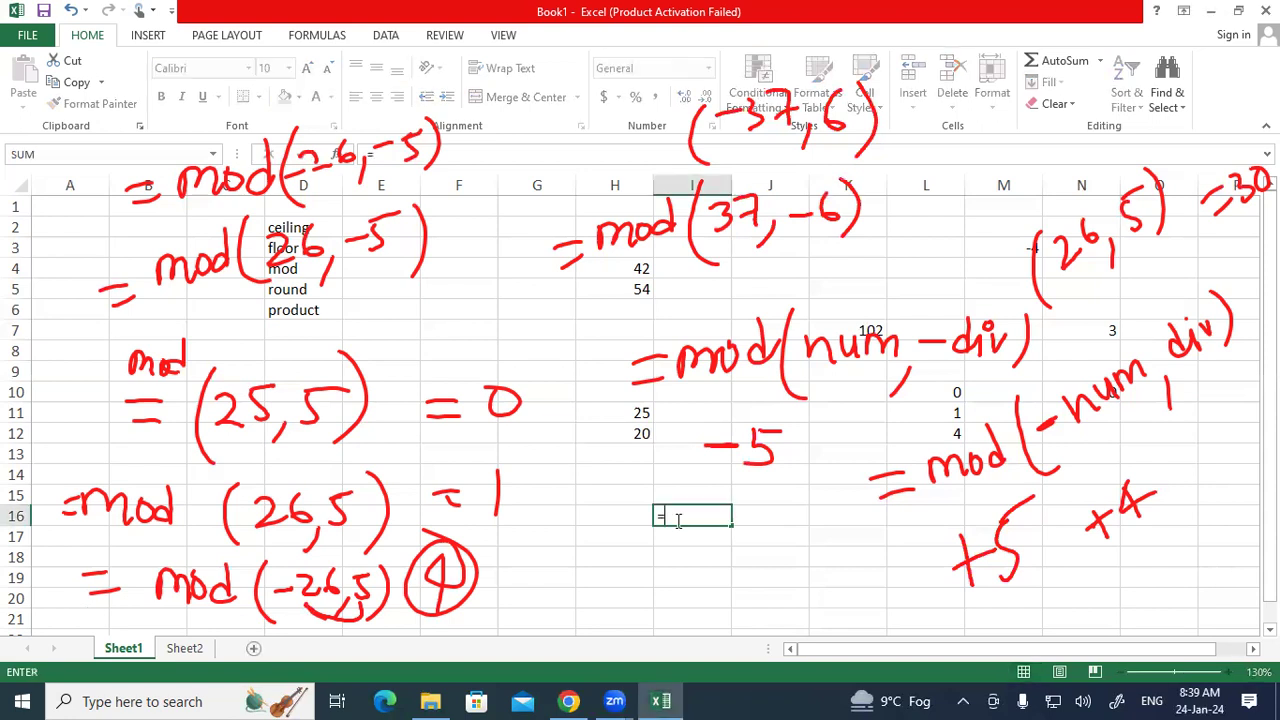
text(mod)
key(Tab)
text(-25,)
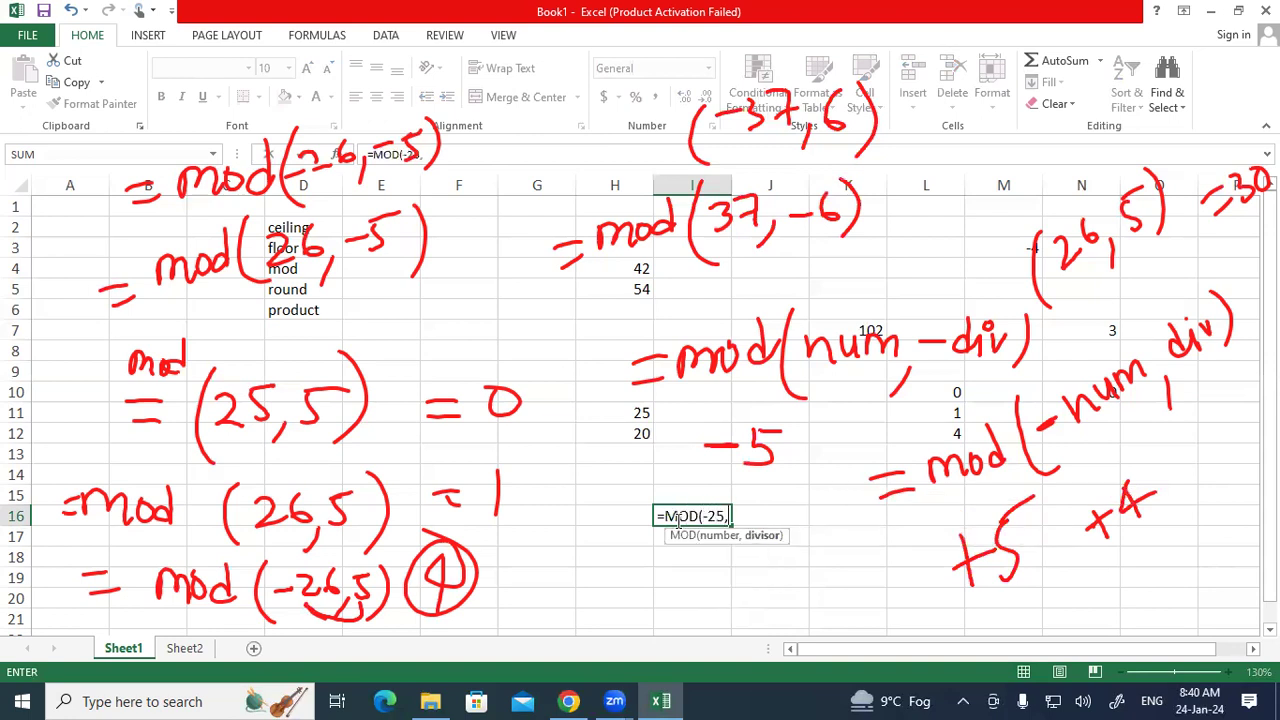
text(-5))
key(Return)
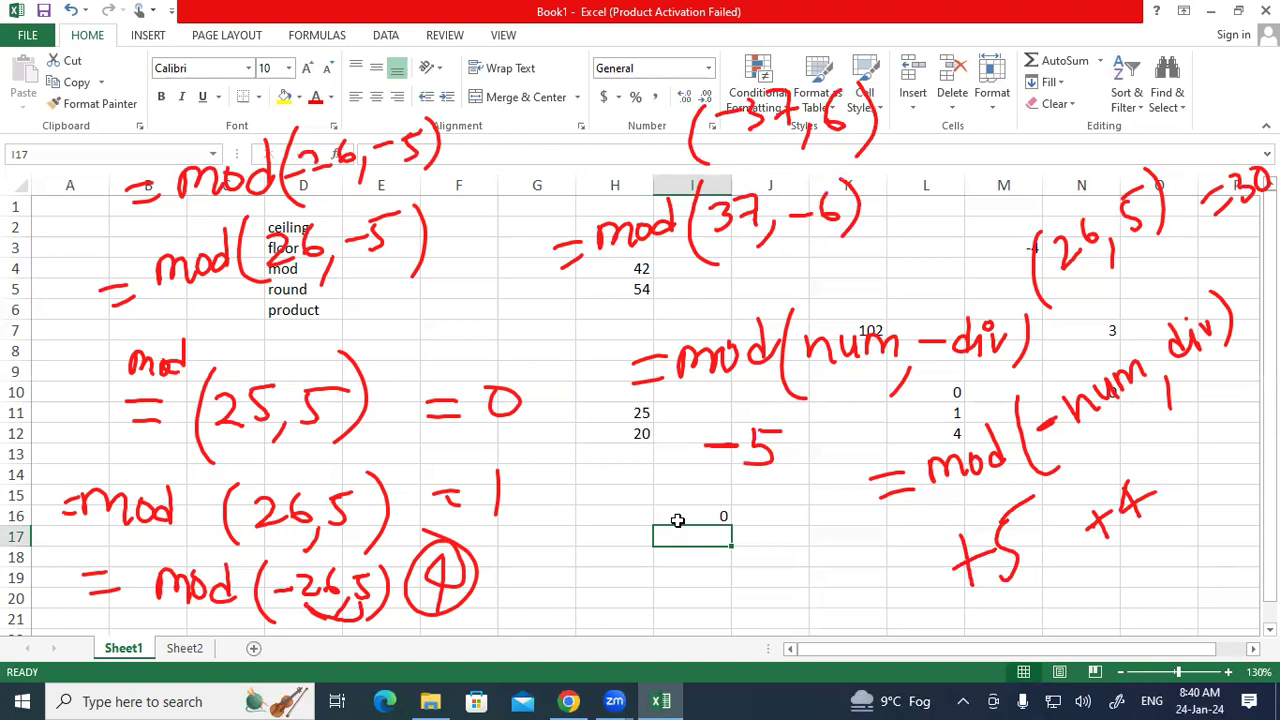
Enter the formula =MOD(-26,-5) in cell I17.
text(=mod)
key(Tab)
text(-)
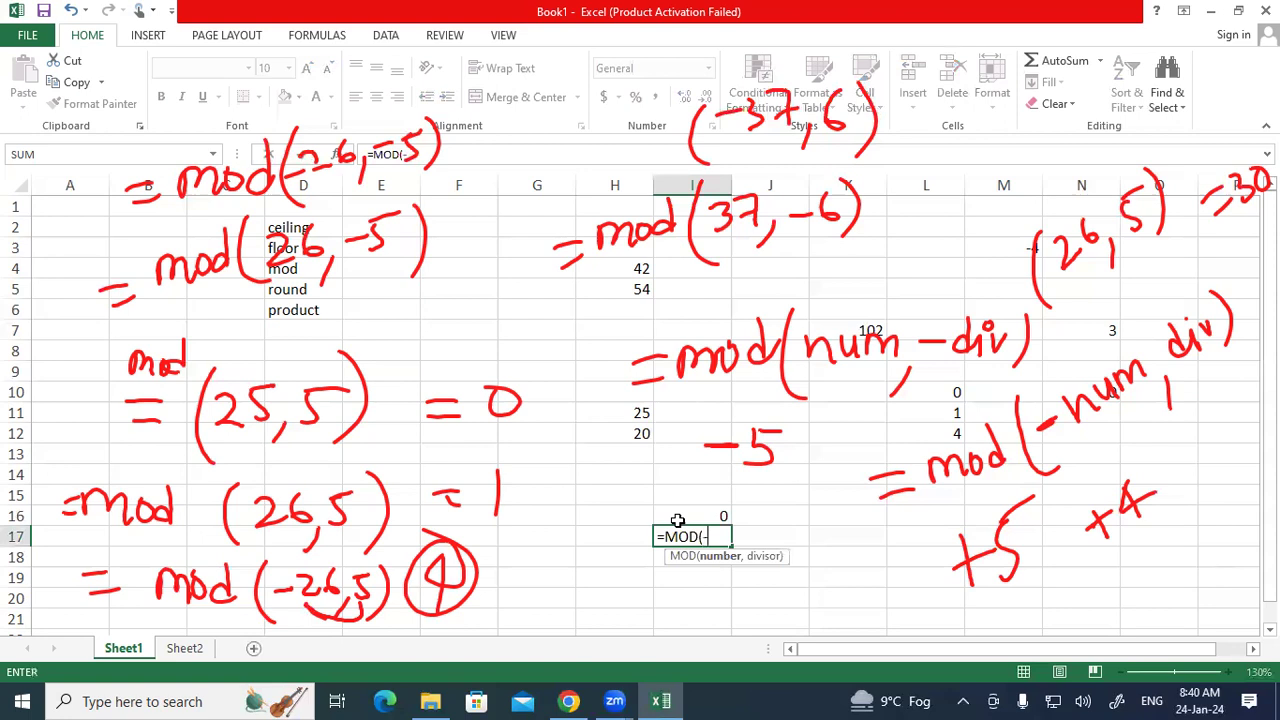
text(26,-5))
key(Return)
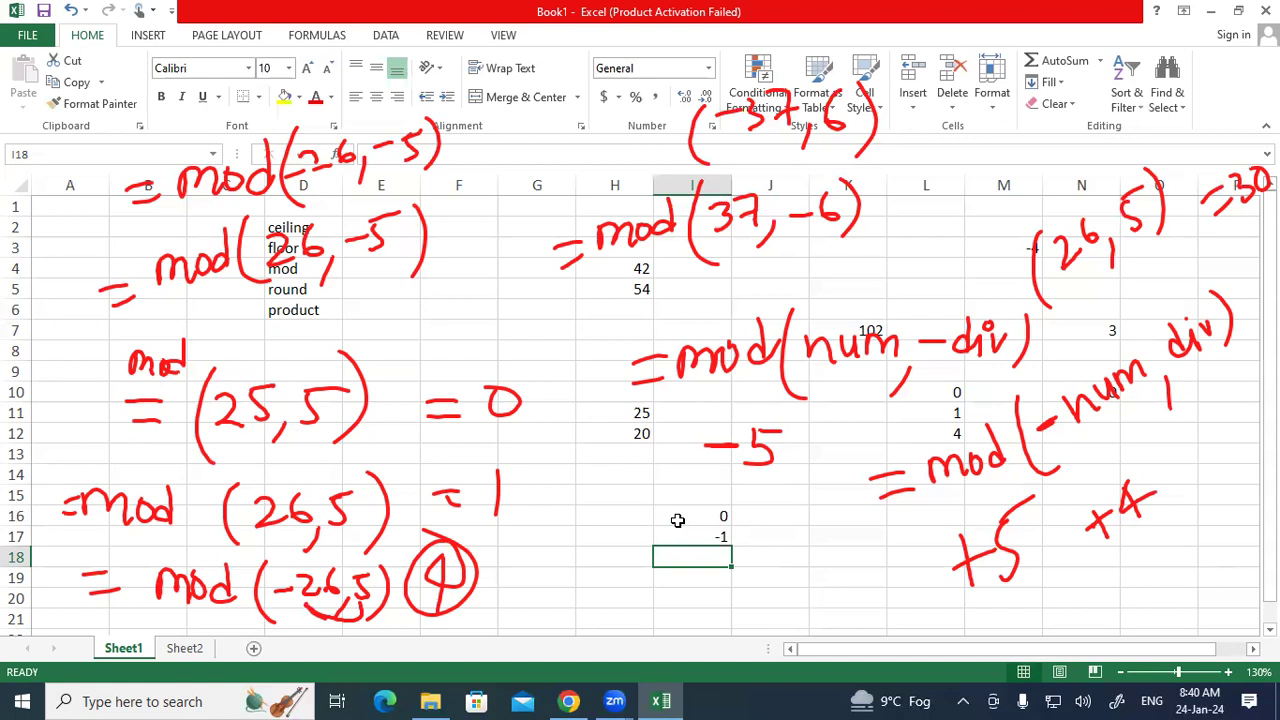
Handwrite =mod(-25,-5) across columns G to K around row 16, with the result 0 below it.
click(1155, 668)
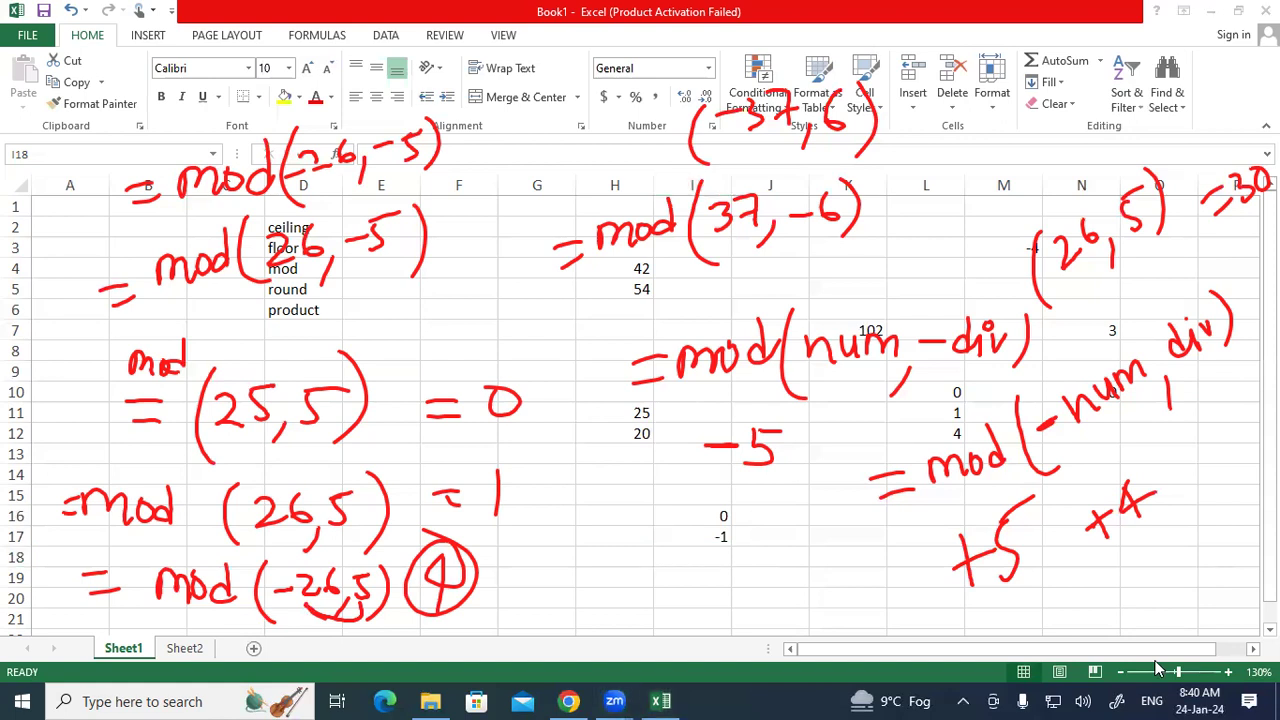
drag(546, 504, 580, 503)
drag(552, 521, 580, 520)
mouse_move(594, 500)
mouse_down()
mouse_move(594, 525)
mouse_move(614, 508)
mouse_move(626, 526)
mouse_up()
drag(642, 507, 640, 507)
drag(671, 490, 664, 527)
mouse_move(707, 476)
mouse_down()
mouse_move(706, 556)
mouse_move(719, 515)
mouse_up()
mouse_move(736, 506)
mouse_down()
mouse_move(768, 526)
mouse_move(784, 496)
mouse_up()
mouse_move(790, 530)
mouse_down()
mouse_move(780, 552)
mouse_move(830, 512)
mouse_move(840, 530)
mouse_up()
mouse_move(856, 494)
mouse_down()
mouse_move(868, 488)
mouse_move(864, 550)
mouse_up()
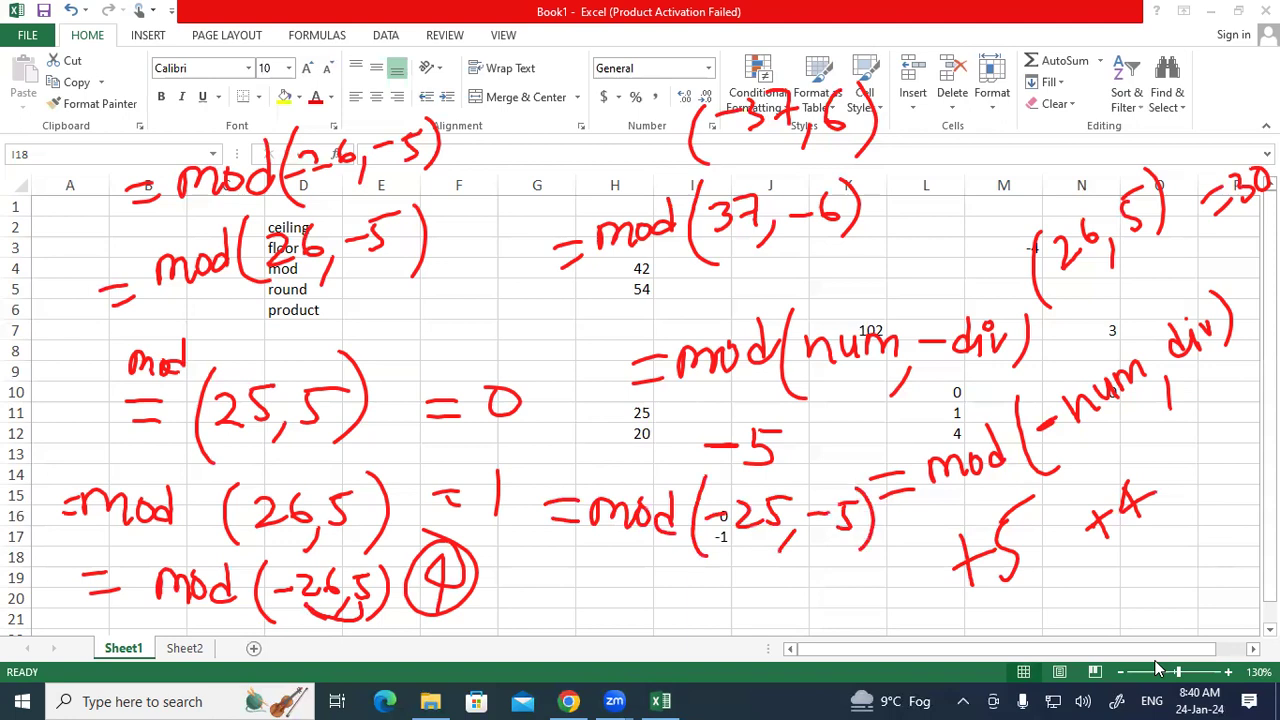
drag(822, 573, 818, 576)
Handwrite the example =mod(-26,-5) between =mod(37,-6) and the =mod(num, -div) syntax.
drag(485, 309, 528, 322)
mouse_move(541, 302)
mouse_down()
mouse_move(539, 323)
mouse_move(572, 319)
mouse_move(586, 298)
mouse_move(614, 320)
mouse_up()
drag(651, 274, 646, 342)
mouse_move(651, 297)
mouse_down()
mouse_move(704, 305)
mouse_move(716, 287)
mouse_up()
drag(735, 300, 727, 325)
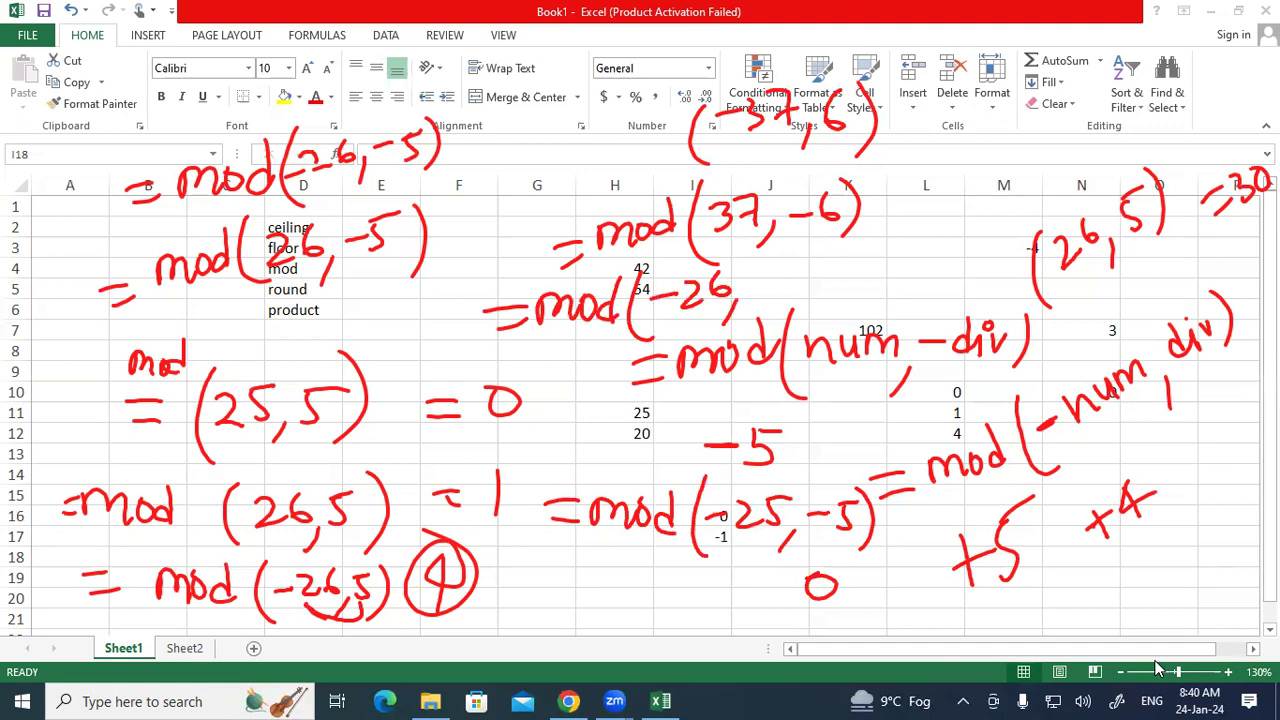
drag(752, 279, 772, 277)
mouse_move(778, 266)
mouse_down()
mouse_move(774, 292)
mouse_move(792, 264)
mouse_up()
drag(804, 250, 806, 309)
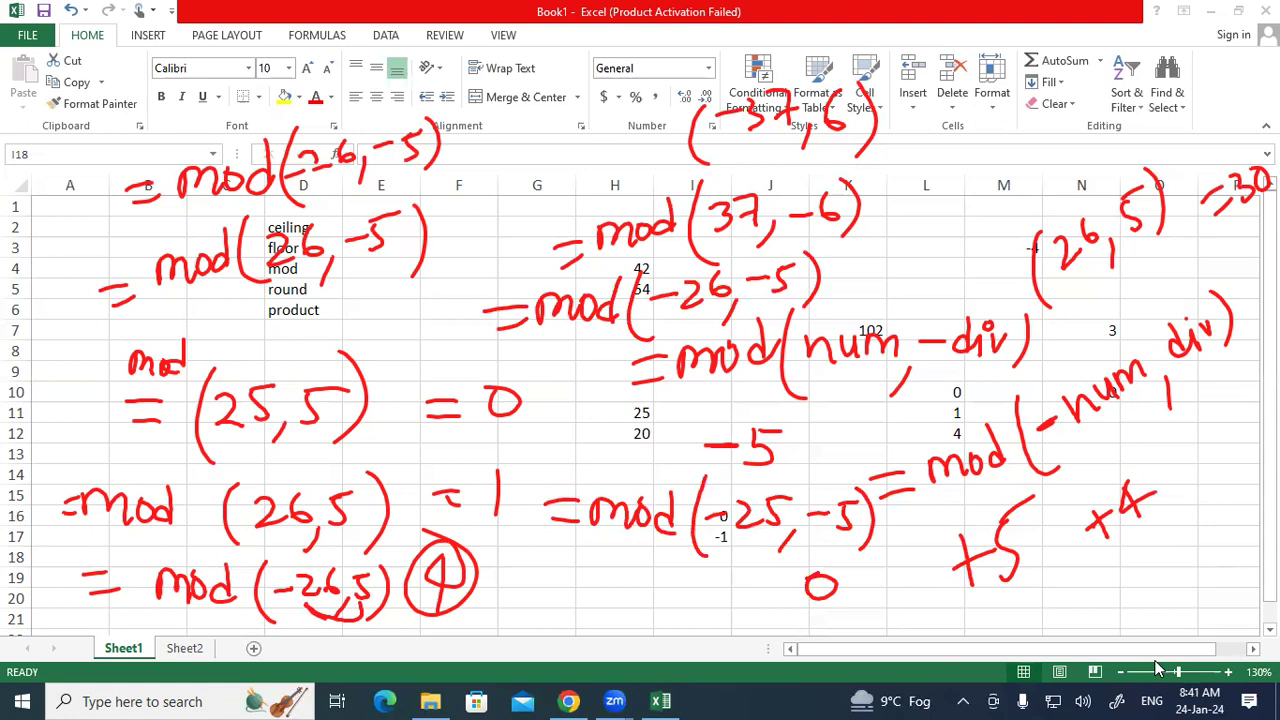
mouse_move(592, 396)
mouse_down()
mouse_move(591, 436)
mouse_move(592, 396)
mouse_move(564, 421)
mouse_up()
Clear all handwriting from the sheet and write =mod(25,5) = 0 across rows 7 and 8.
key(Escape)
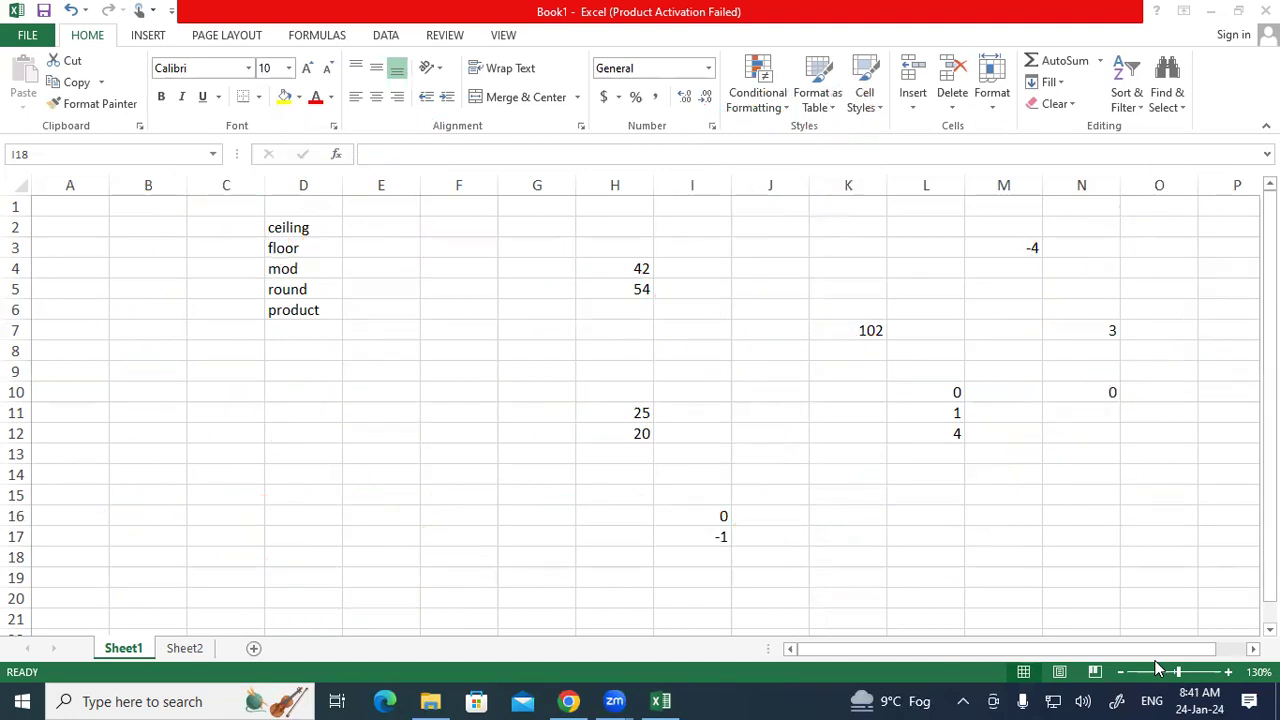
mouse_move(95, 335)
mouse_down()
mouse_move(125, 334)
mouse_move(124, 350)
mouse_move(162, 336)
mouse_move(168, 356)
mouse_move(180, 338)
mouse_move(205, 358)
mouse_up()
mouse_move(204, 342)
mouse_down()
mouse_move(190, 352)
mouse_move(212, 358)
mouse_up()
drag(232, 314, 238, 388)
mouse_move(243, 338)
mouse_down()
mouse_move(244, 354)
mouse_move(261, 356)
mouse_up()
mouse_move(276, 330)
mouse_down()
mouse_move(284, 346)
mouse_move(270, 352)
mouse_up()
mouse_move(277, 330)
mouse_down()
mouse_move(294, 327)
mouse_move(287, 374)
mouse_up()
mouse_move(313, 334)
mouse_down()
mouse_move(322, 327)
mouse_move(312, 354)
mouse_move(337, 326)
mouse_move(336, 375)
mouse_up()
drag(396, 342, 416, 340)
mouse_move(394, 360)
mouse_down()
mouse_move(478, 366)
mouse_move(448, 326)
mouse_up()
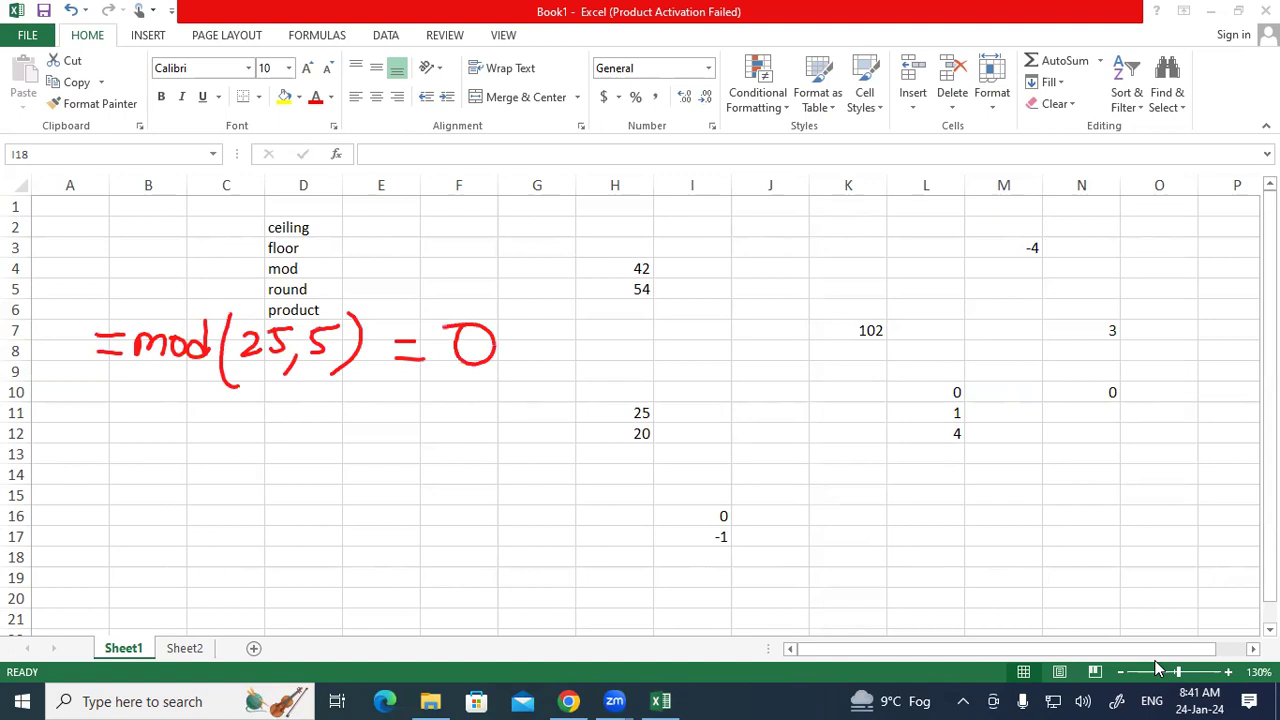
Handwrite =mod(26,5) = 1 below the first example and a circled R above the results.
drag(88, 405, 124, 428)
mouse_move(146, 410)
mouse_down()
mouse_move(149, 433)
mouse_move(194, 440)
mouse_move(190, 420)
mouse_move(221, 440)
mouse_up()
drag(260, 402, 262, 466)
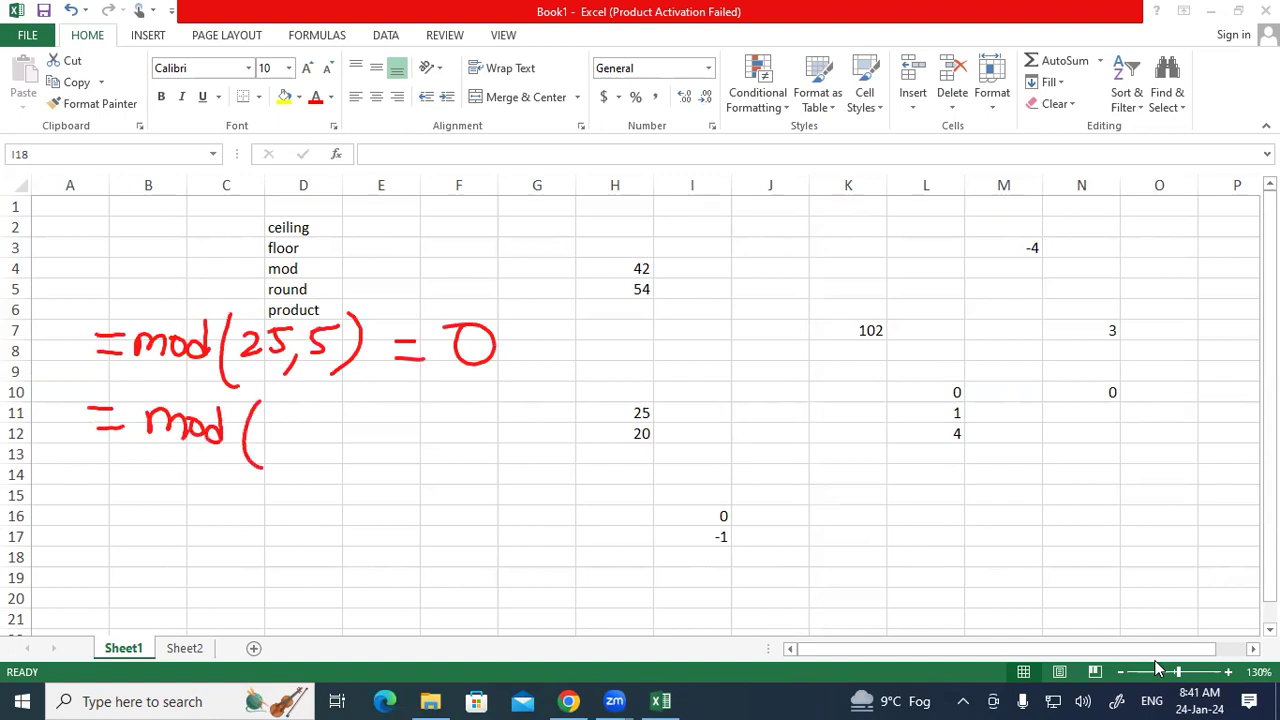
mouse_move(267, 425)
mouse_down()
mouse_move(293, 447)
mouse_move(313, 434)
mouse_up()
drag(317, 440, 309, 464)
mouse_move(350, 420)
mouse_down()
mouse_move(335, 442)
mouse_move(356, 418)
mouse_up()
mouse_move(350, 402)
mouse_down()
mouse_move(352, 462)
mouse_move(416, 428)
mouse_move(410, 444)
mouse_up()
mouse_move(460, 404)
mouse_down()
mouse_move(462, 440)
mouse_move(480, 440)
mouse_up()
drag(458, 404, 447, 413)
drag(464, 258, 492, 299)
mouse_move(442, 254)
mouse_down()
mouse_move(480, 234)
mouse_move(455, 240)
mouse_up()
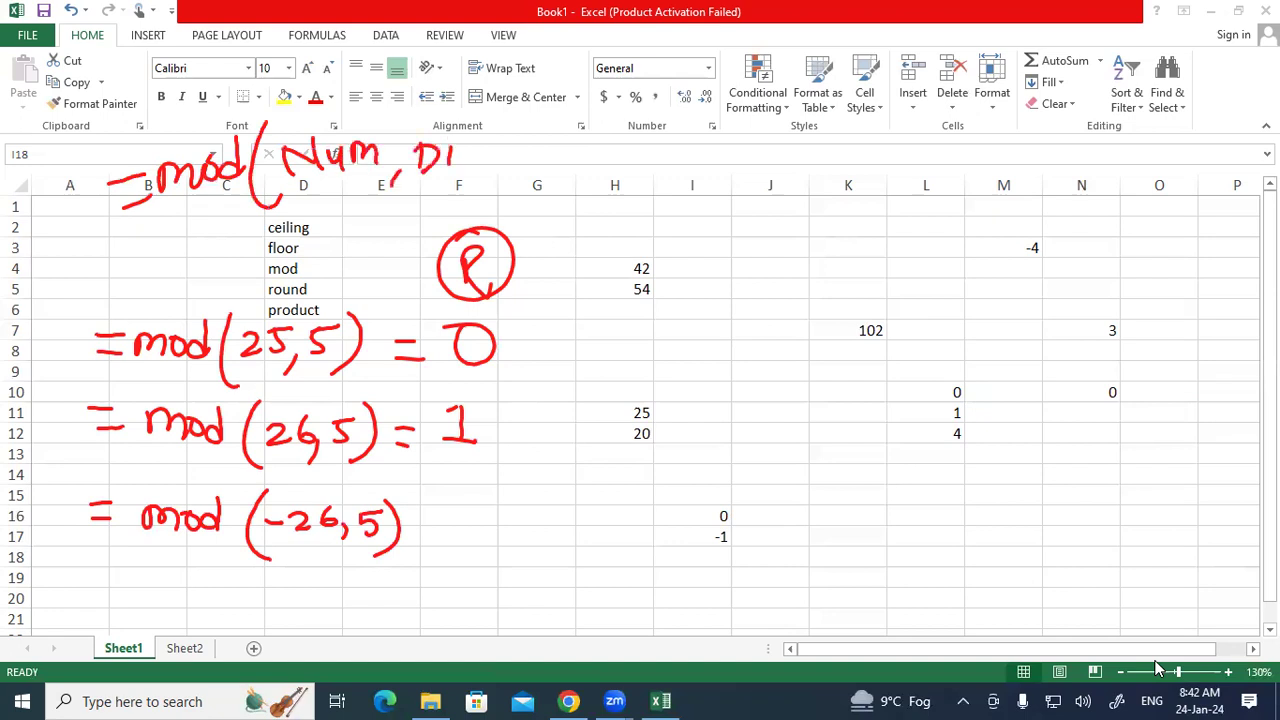
Complete the handwritten syntax =mod(Num, Divisor) and write the result = +4 beside =mod(-26,5).
mouse_move(460, 148)
mouse_down()
mouse_move(468, 167)
mouse_move(475, 144)
mouse_up()
drag(484, 150, 488, 168)
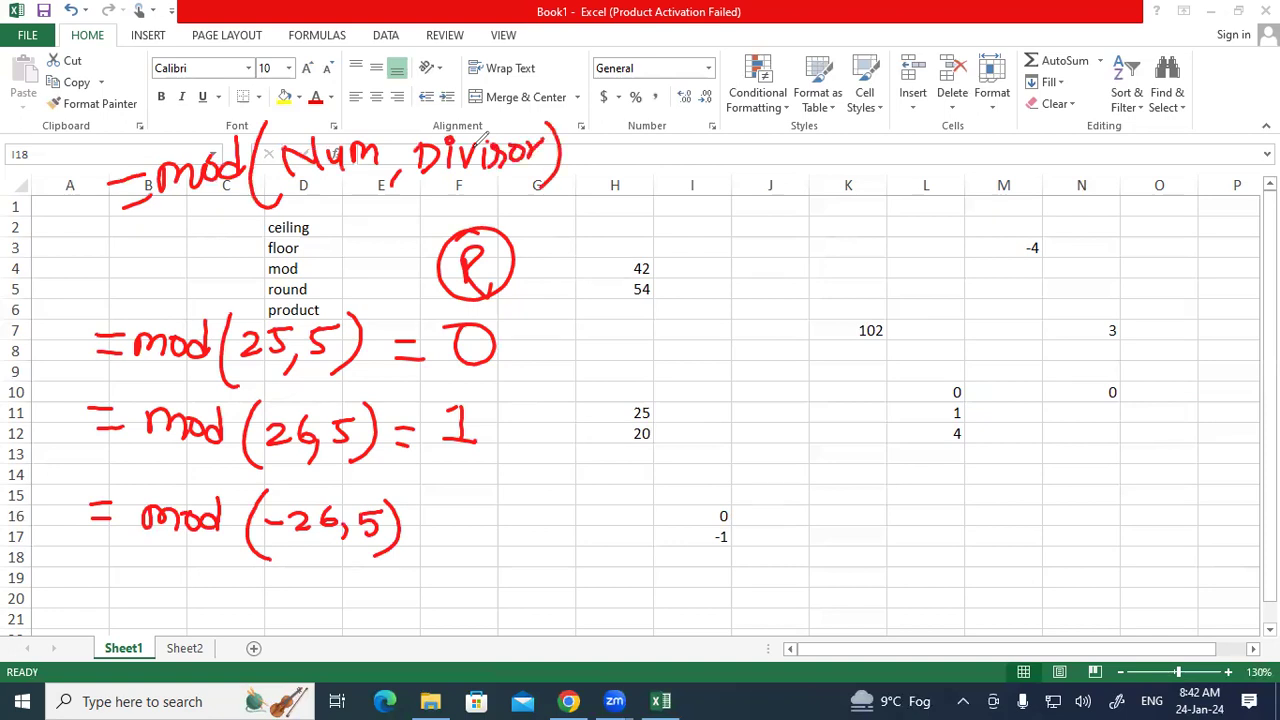
drag(455, 533, 475, 530)
mouse_move(457, 545)
mouse_down()
mouse_move(516, 546)
mouse_move(537, 528)
mouse_up()
mouse_move(556, 515)
mouse_down()
mouse_move(552, 556)
mouse_move(578, 545)
mouse_up()
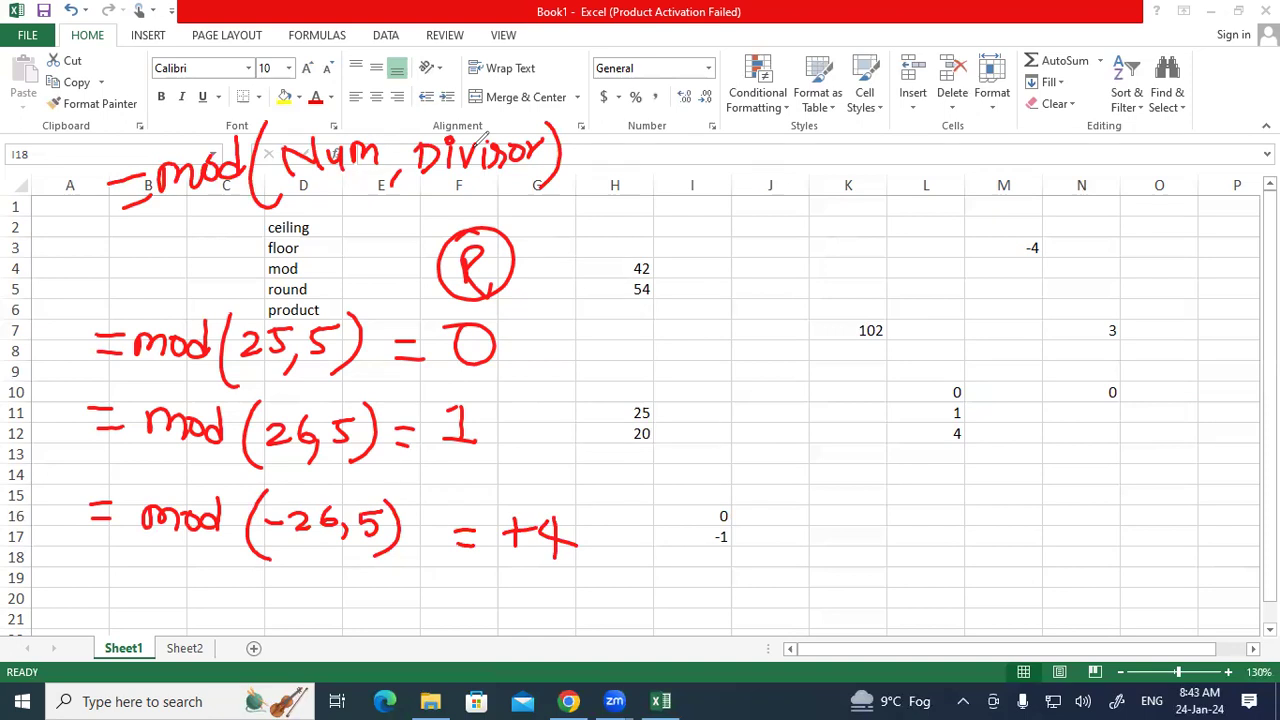
Handwrite the example =mod(-25,5) below =mod(-26,5).
mouse_move(101, 575)
mouse_down()
mouse_move(122, 573)
mouse_move(126, 592)
mouse_up()
mouse_move(150, 577)
mouse_down()
mouse_move(150, 600)
mouse_move(178, 580)
mouse_move(188, 598)
mouse_up()
mouse_move(203, 580)
mouse_down()
mouse_move(207, 600)
mouse_move(282, 630)
mouse_move(309, 598)
mouse_move(338, 604)
mouse_move(366, 582)
mouse_move(362, 618)
mouse_move(404, 582)
mouse_move(398, 618)
mouse_up()
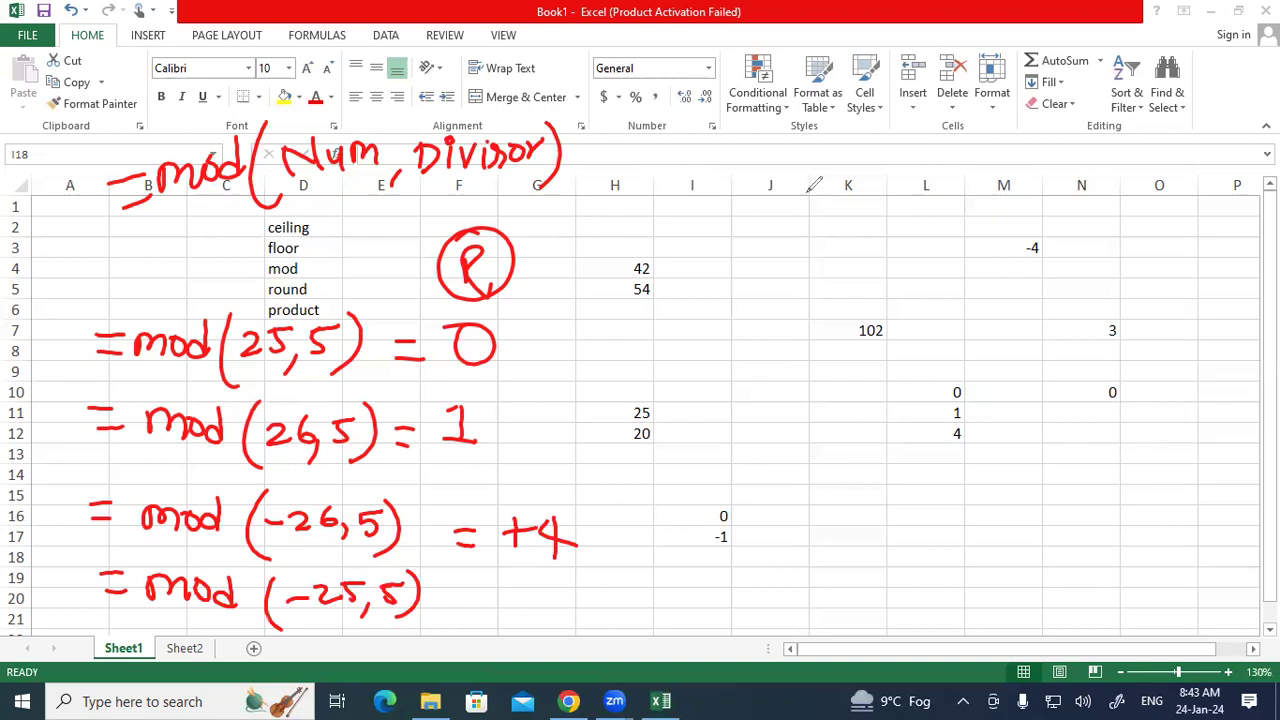
Enter the formula =MOD(-25,5) in cell I18.
click(706, 441)
text(=)
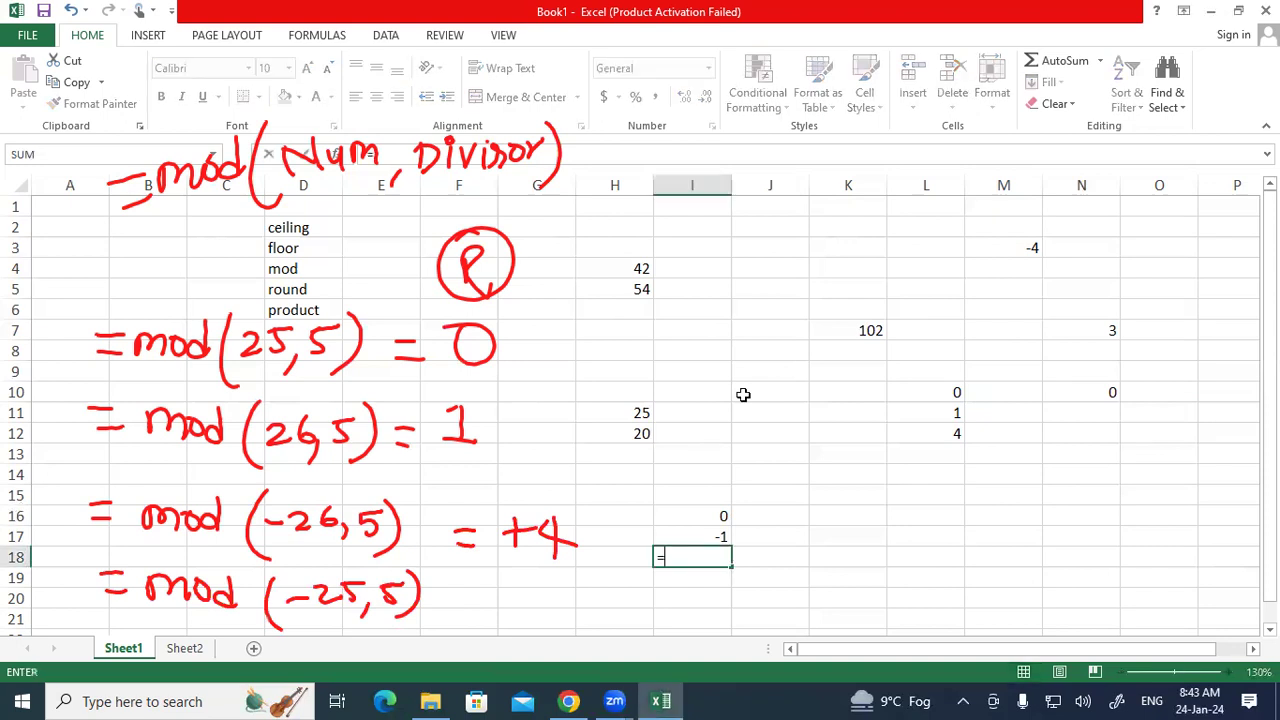
text(mod)
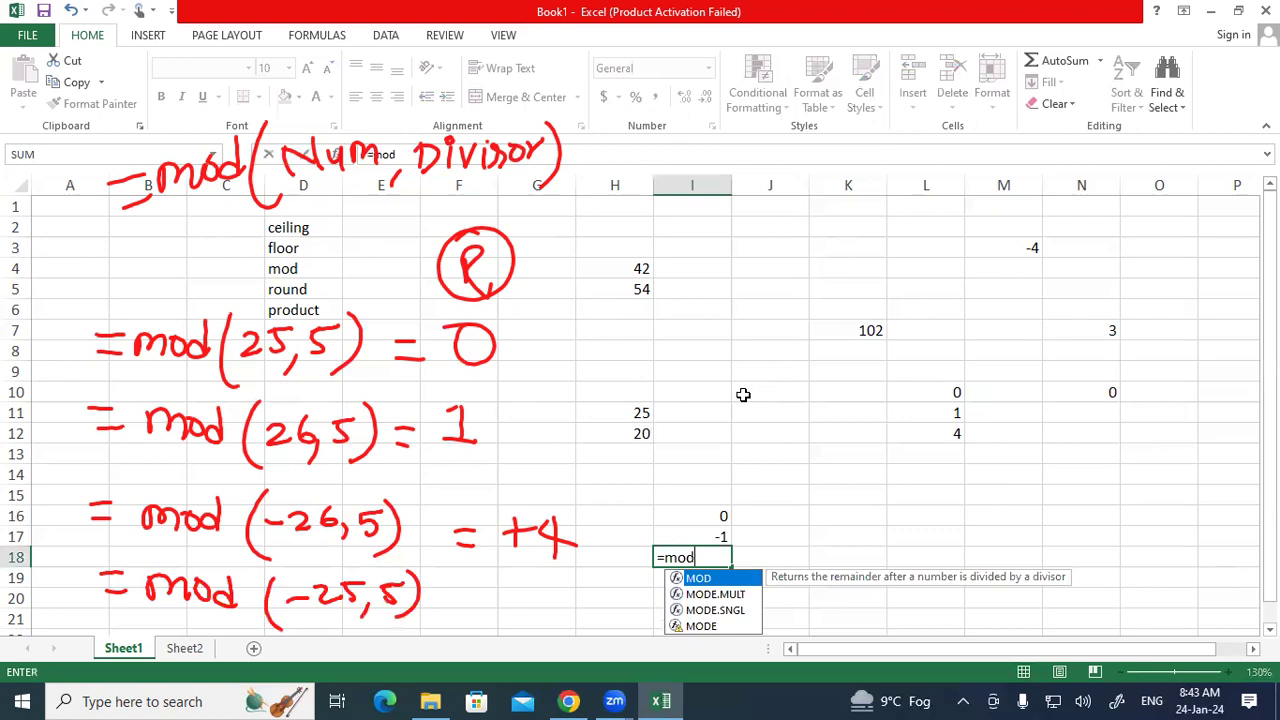
key(Tab)
text(-25)
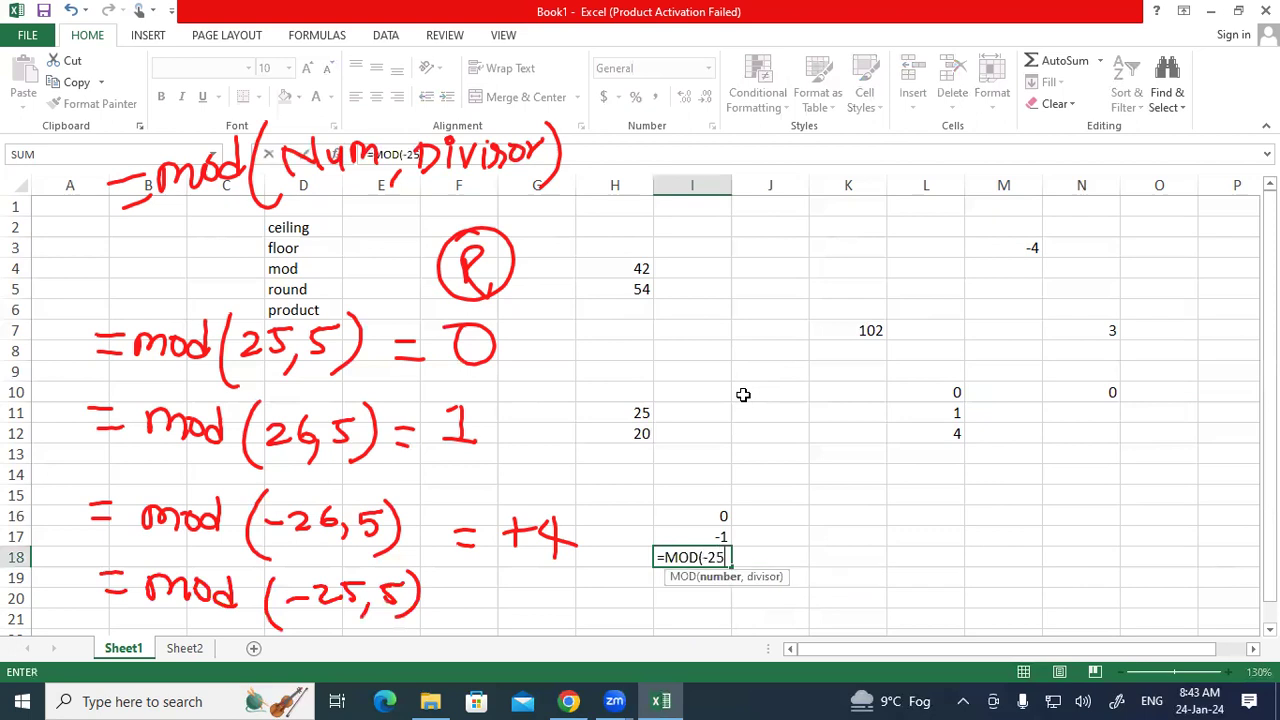
text(,5))
key(Return)
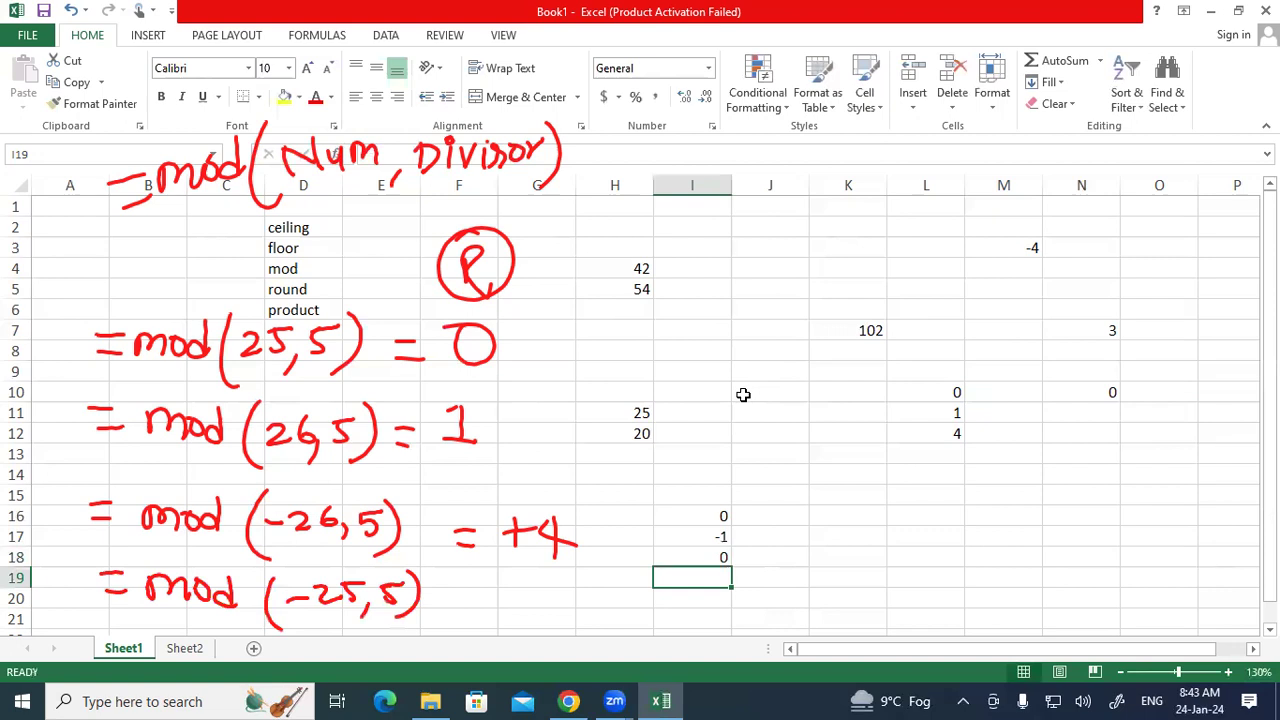
Handwrite the example =mod(25,-5) across columns J to M near row 3.
click(790, 577)
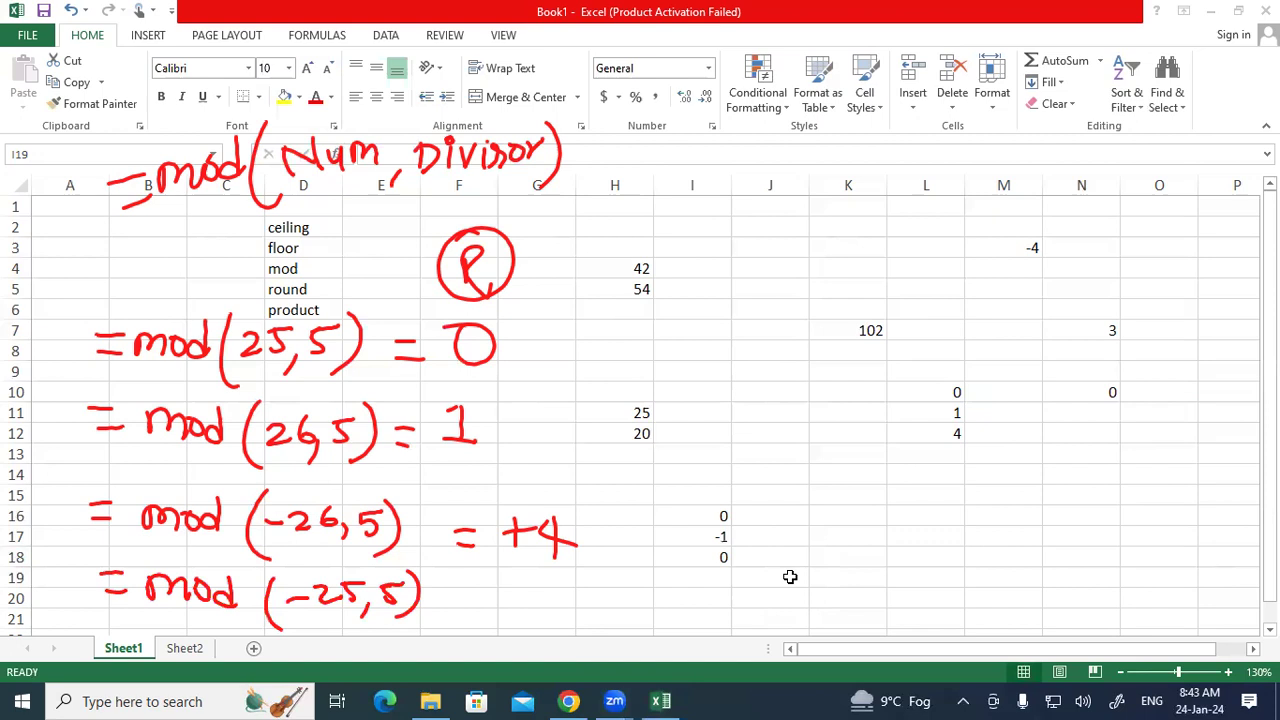
mouse_move(727, 253)
mouse_down()
mouse_move(750, 246)
mouse_move(751, 263)
mouse_up()
mouse_move(765, 243)
mouse_down()
mouse_move(797, 266)
mouse_move(809, 244)
mouse_move(842, 261)
mouse_up()
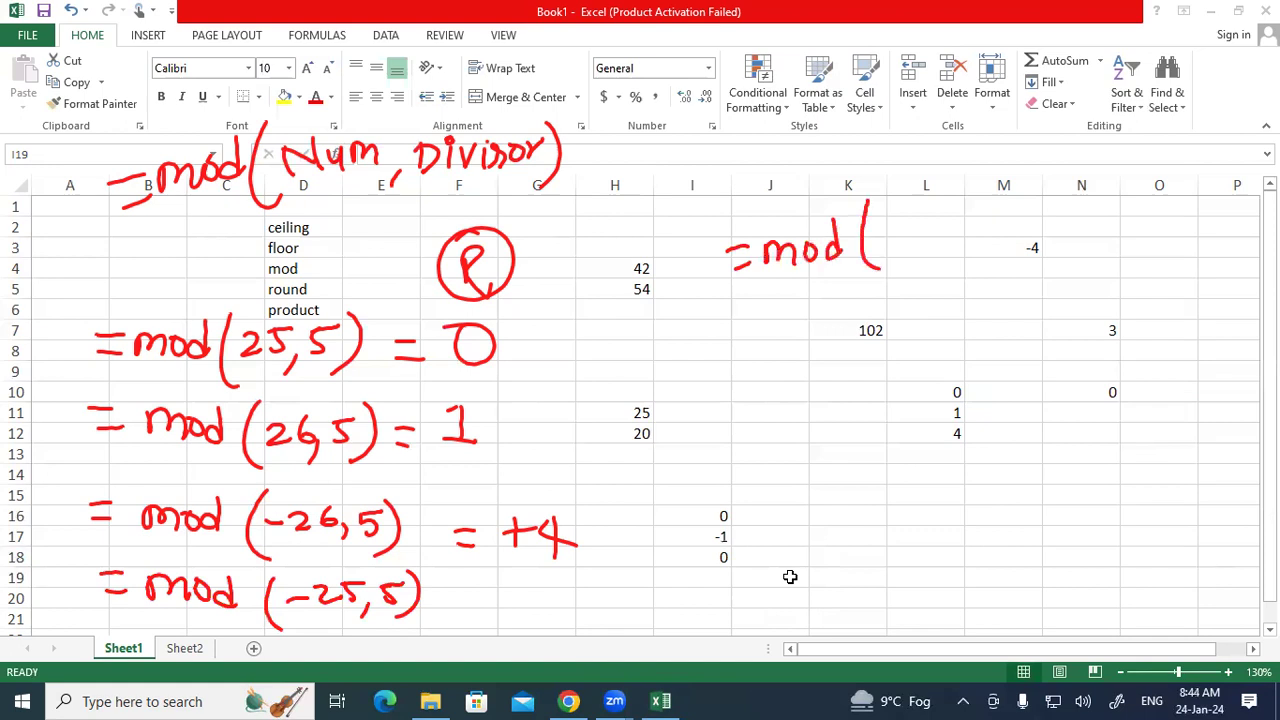
drag(885, 233, 915, 245)
drag(919, 220, 943, 217)
mouse_move(956, 242)
mouse_down()
mouse_move(953, 254)
mouse_move(998, 224)
mouse_move(1012, 242)
mouse_move(1040, 205)
mouse_up()
mouse_move(1052, 188)
mouse_down()
mouse_move(1062, 202)
mouse_move(1048, 256)
mouse_up()
Handwrite the example =mod(26,-5) directly below =mod(25,-5).
drag(749, 314, 772, 309)
mouse_move(757, 332)
mouse_down()
mouse_move(822, 318)
mouse_move(842, 328)
mouse_up()
mouse_move(848, 310)
mouse_down()
mouse_move(850, 326)
mouse_move(858, 308)
mouse_up()
mouse_move(880, 286)
mouse_down()
mouse_move(883, 322)
mouse_move(870, 324)
mouse_move(905, 320)
mouse_move(922, 338)
mouse_move(956, 312)
mouse_move(962, 348)
mouse_up()
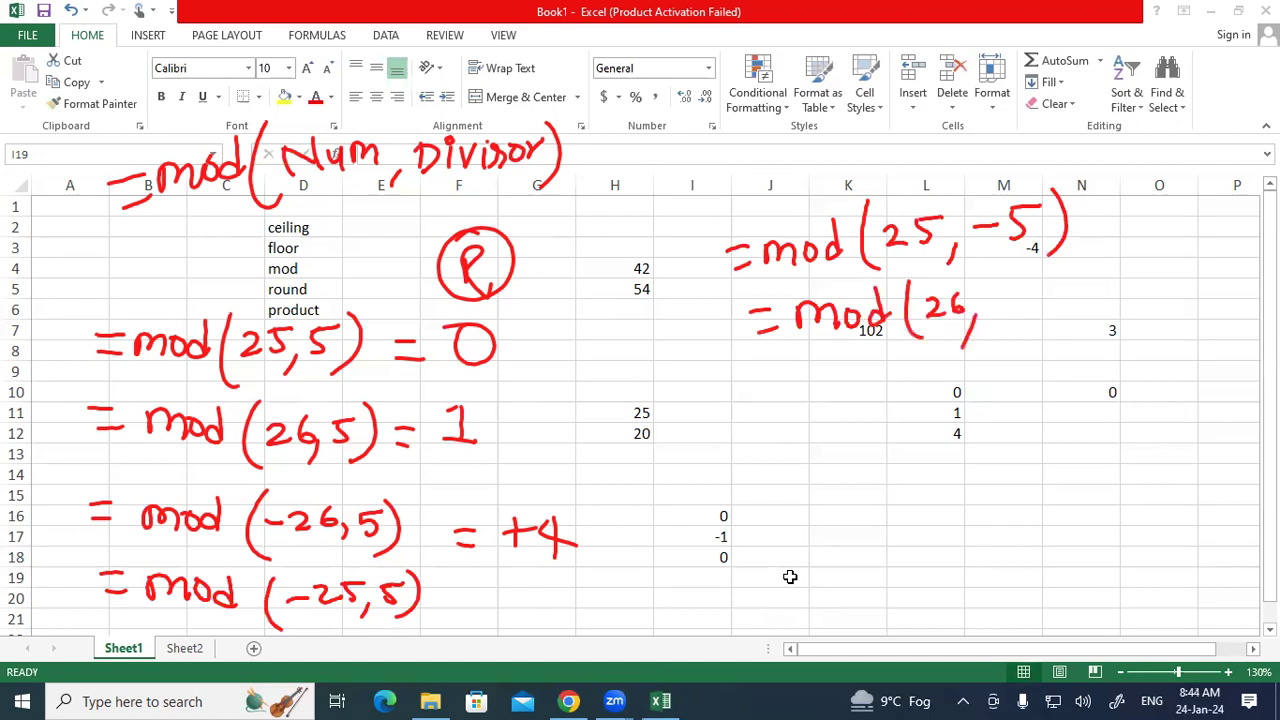
mouse_move(996, 303)
mouse_down()
mouse_move(1022, 298)
mouse_move(1028, 316)
mouse_up()
drag(1046, 274, 1044, 334)
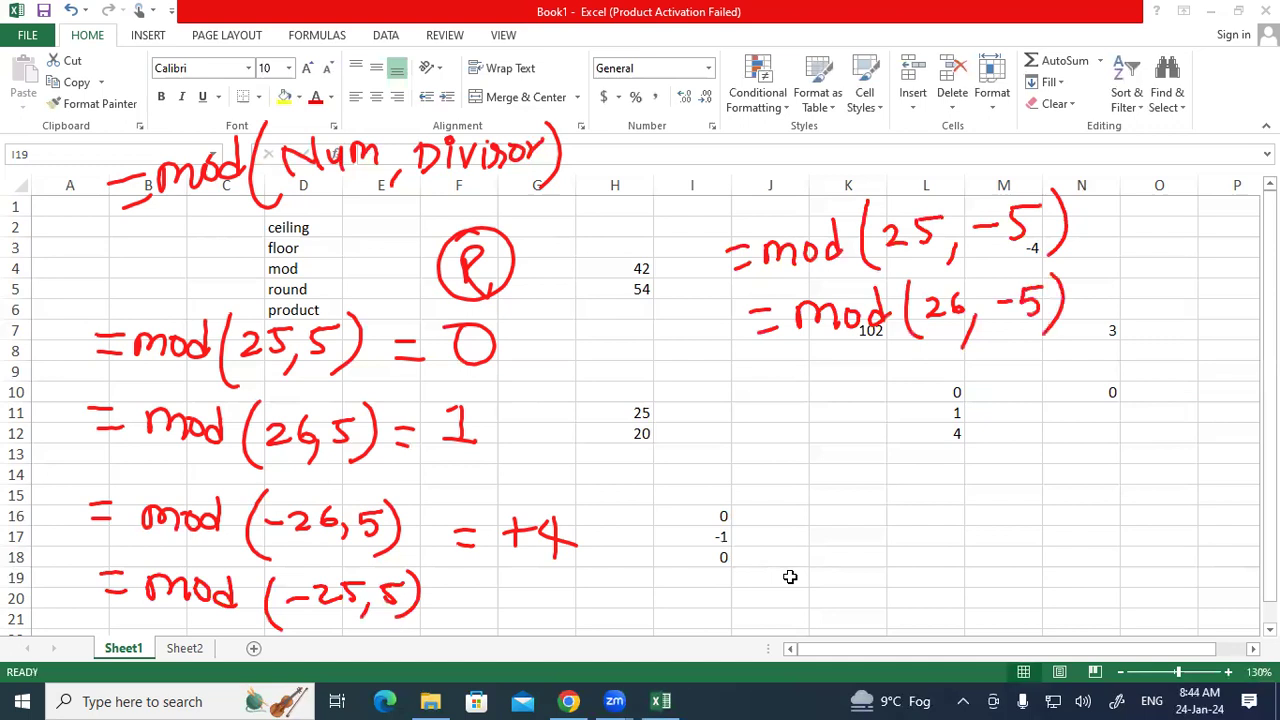
Handwrite "= - Remainder" below =mod(26,-5) in columns M to P.
drag(1036, 366, 1064, 366)
drag(1048, 394, 1106, 371)
mouse_move(1140, 352)
mouse_down()
mouse_move(1142, 380)
mouse_move(1142, 364)
mouse_move(1164, 386)
mouse_up()
drag(1158, 364, 1178, 374)
mouse_move(1178, 362)
mouse_down()
mouse_move(1190, 350)
mouse_move(1200, 368)
mouse_move(1224, 366)
mouse_move(1220, 340)
mouse_move(1242, 364)
mouse_up()
mouse_move(1250, 330)
mouse_down()
mouse_move(1248, 356)
mouse_move(1274, 326)
mouse_up()
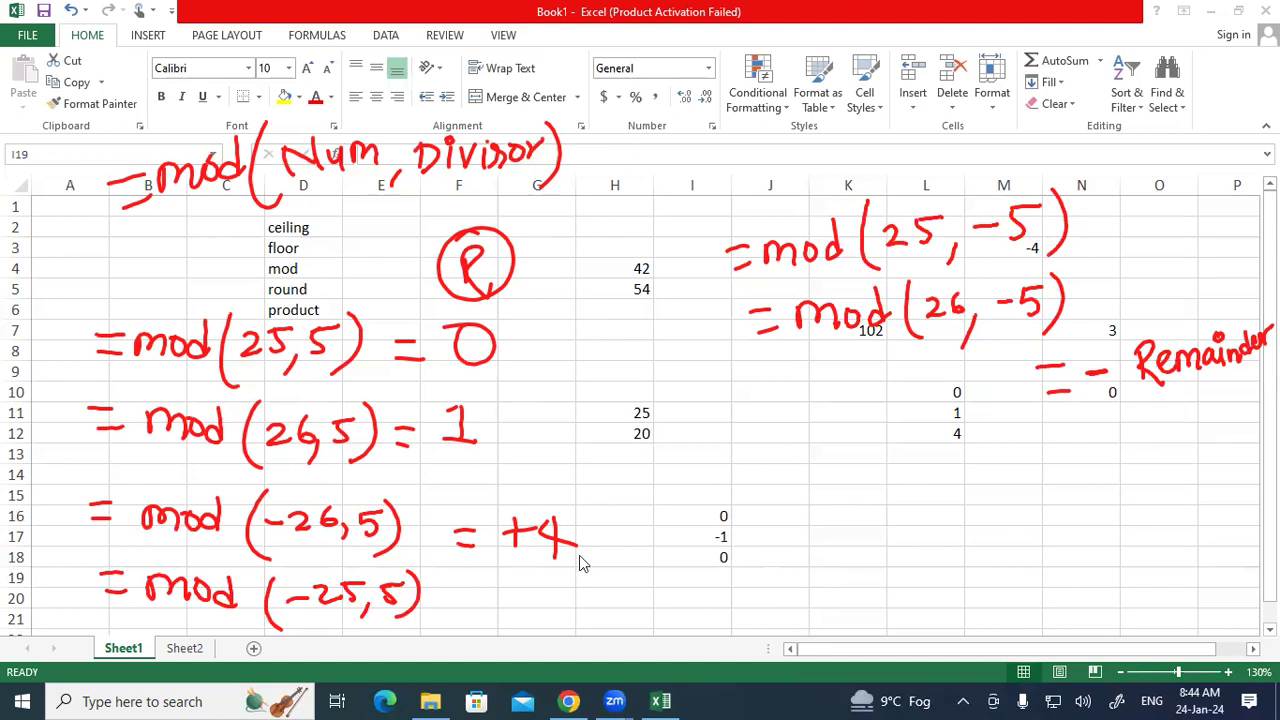
Enter the formula =MOD(25,-5) in cell K15.
click(815, 492)
text(=)
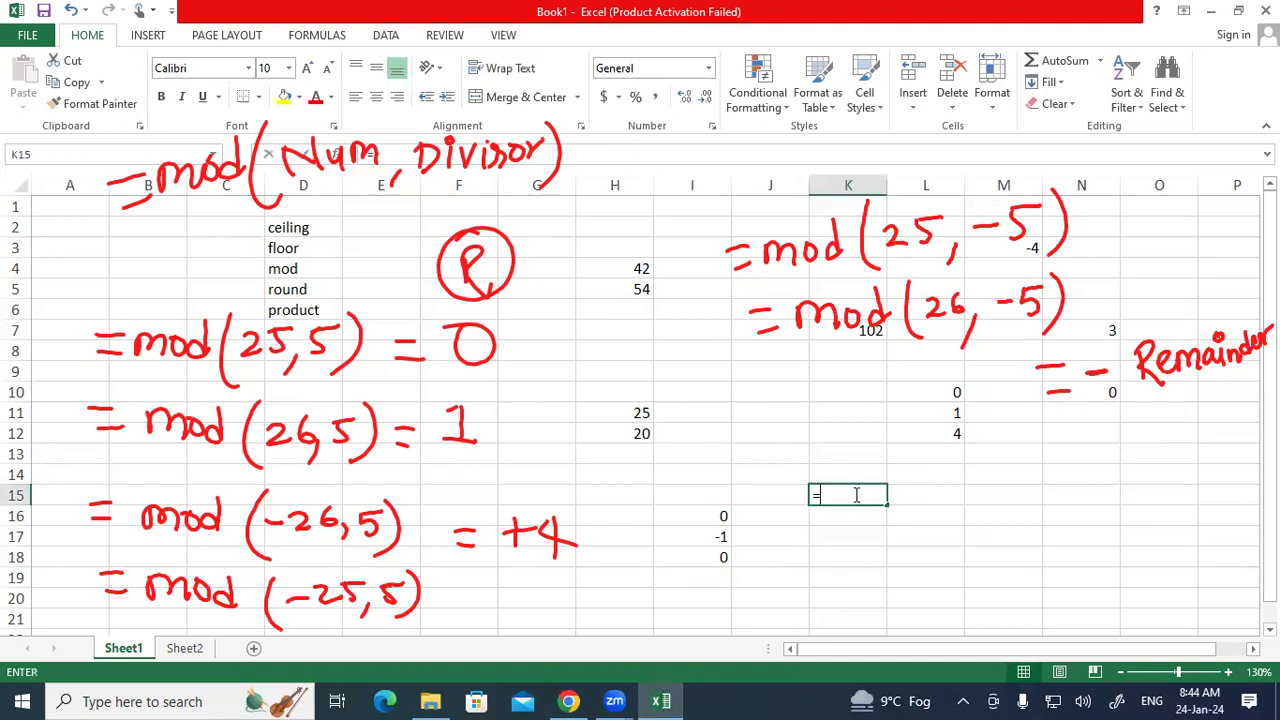
text(mod)
key(Tab)
text(25)
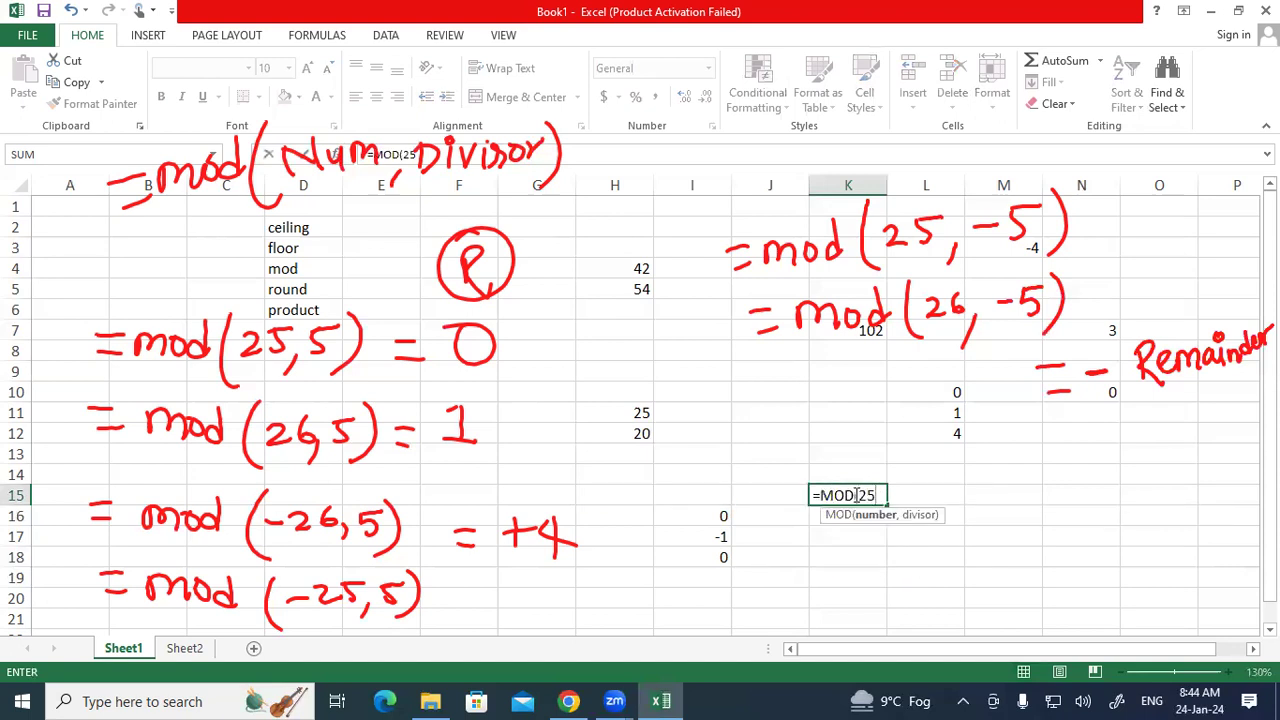
text(,-5))
key(Return)
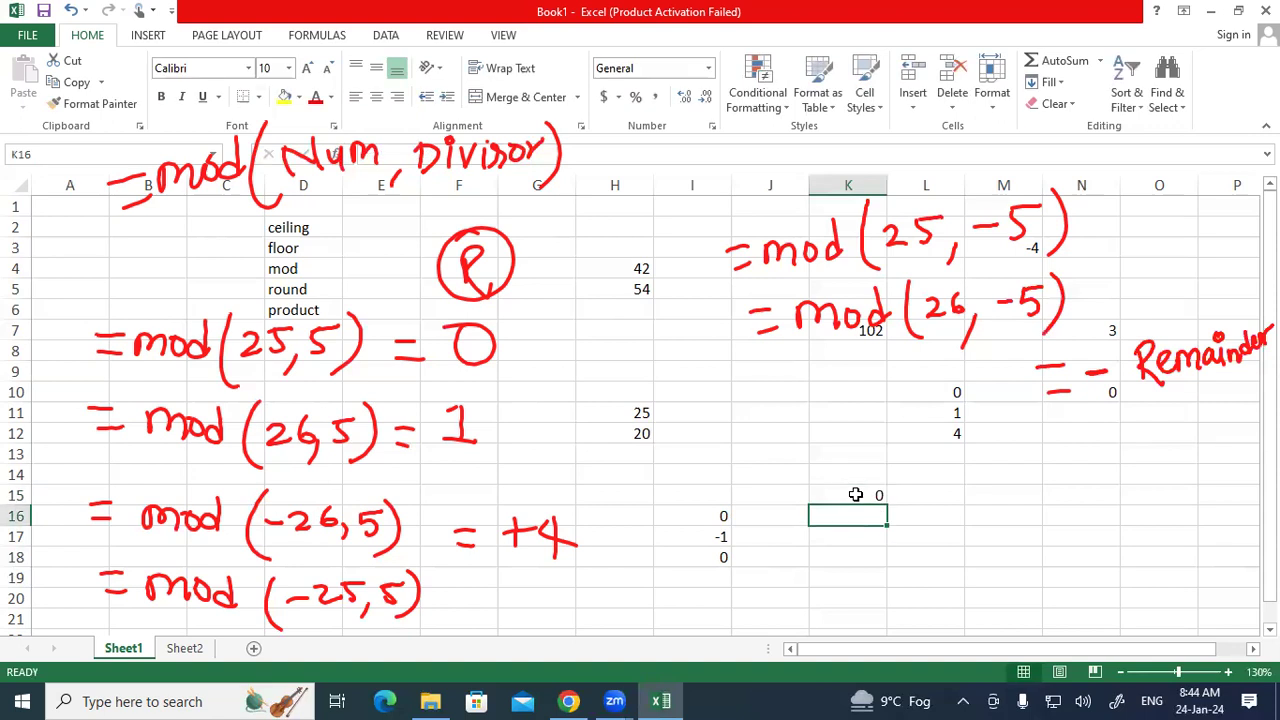
Enter the formula =MOD(26,-5) in cell N16.
click(1075, 517)
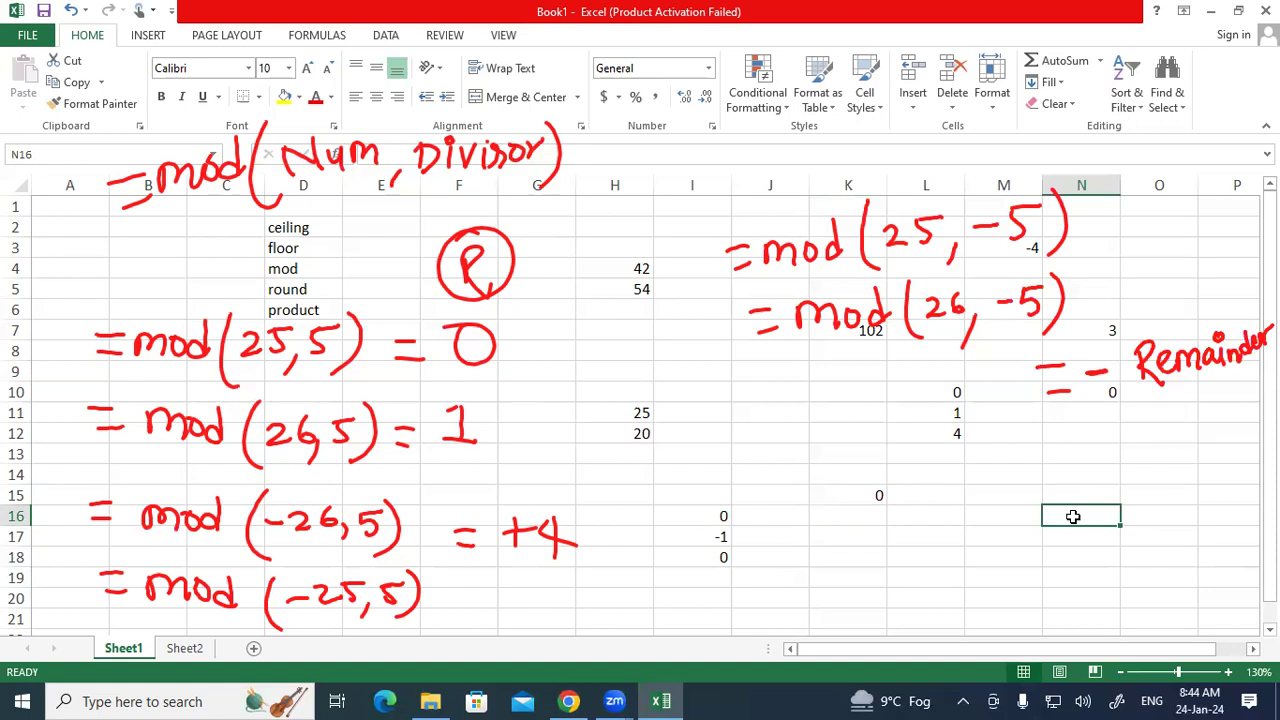
text(=mo)
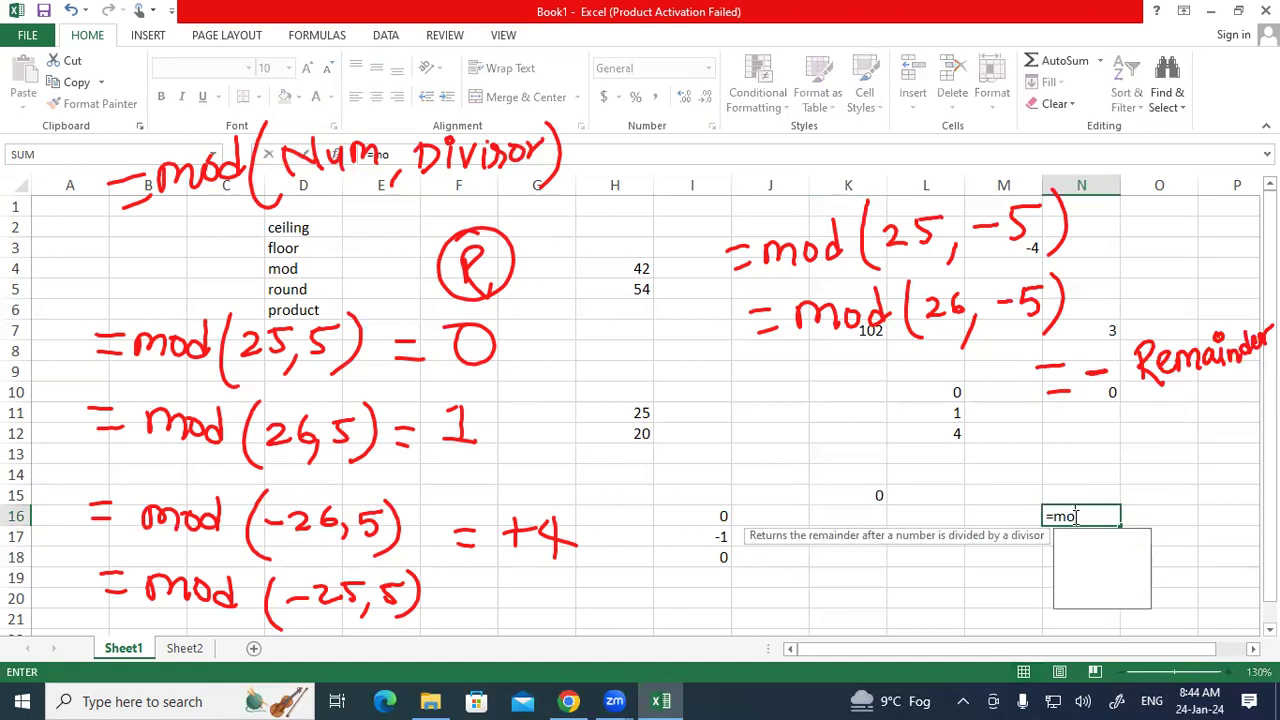
text(d(26)
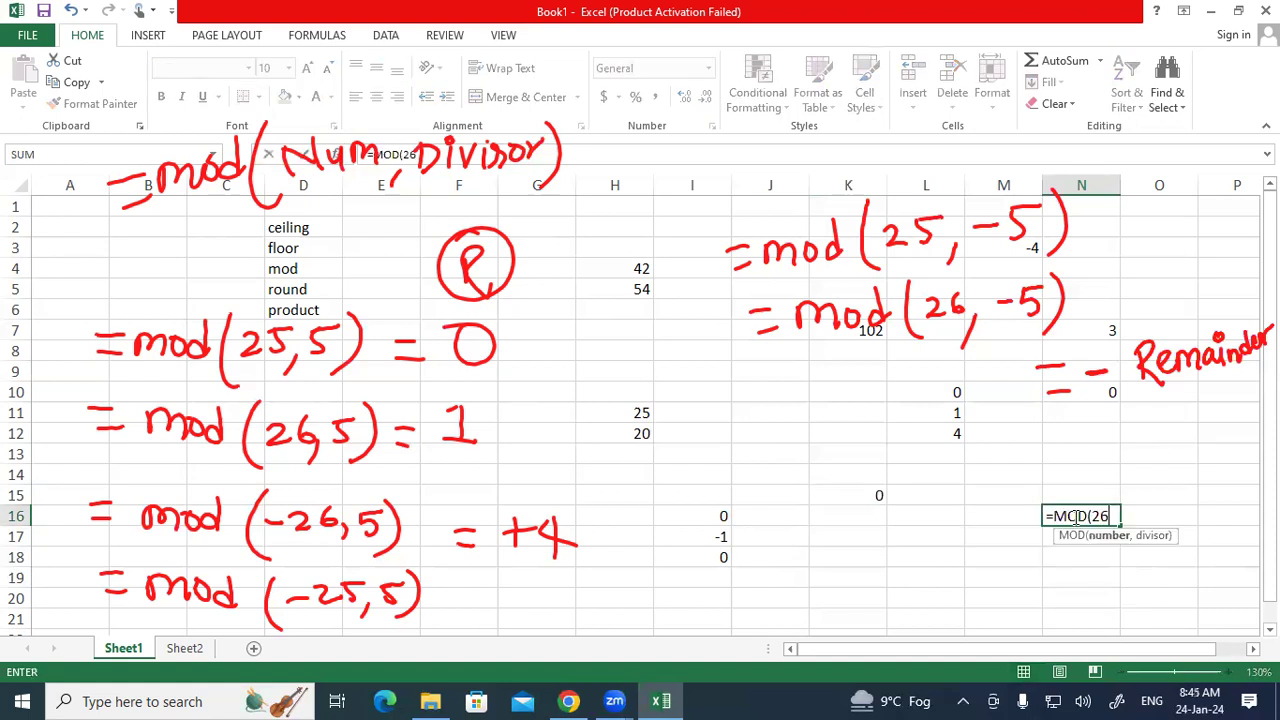
text(,-5))
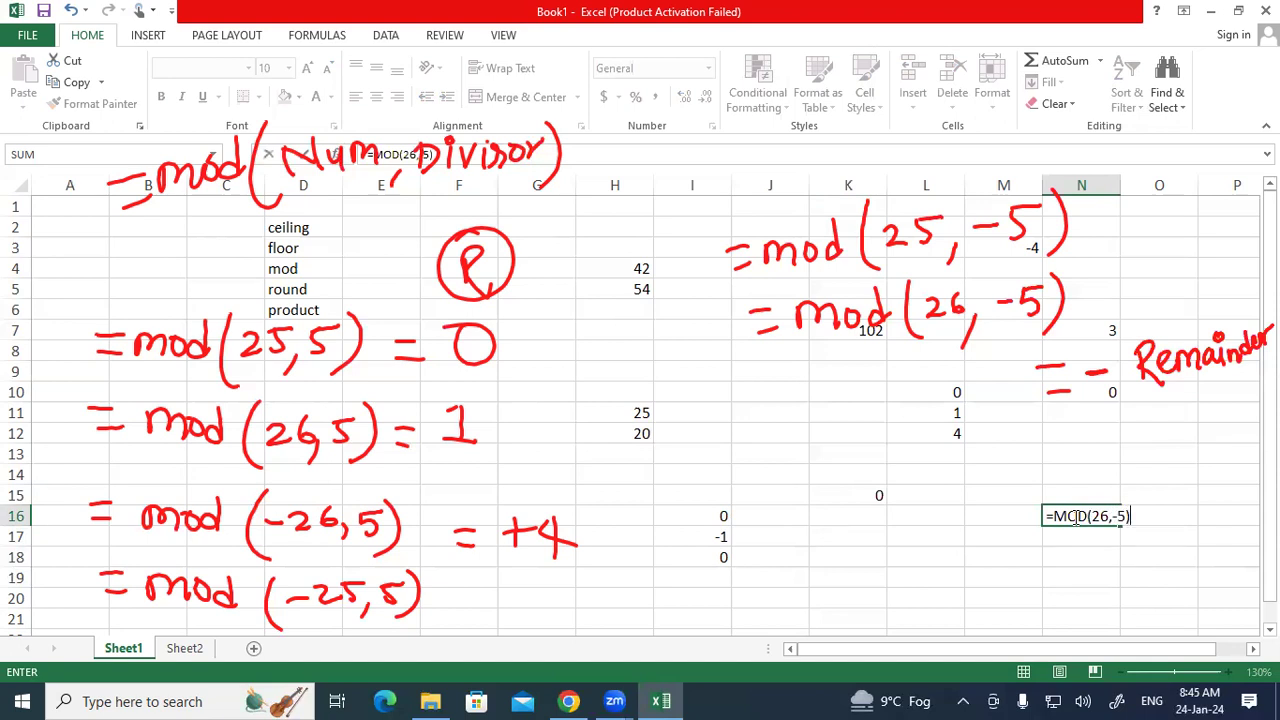
key(Return)
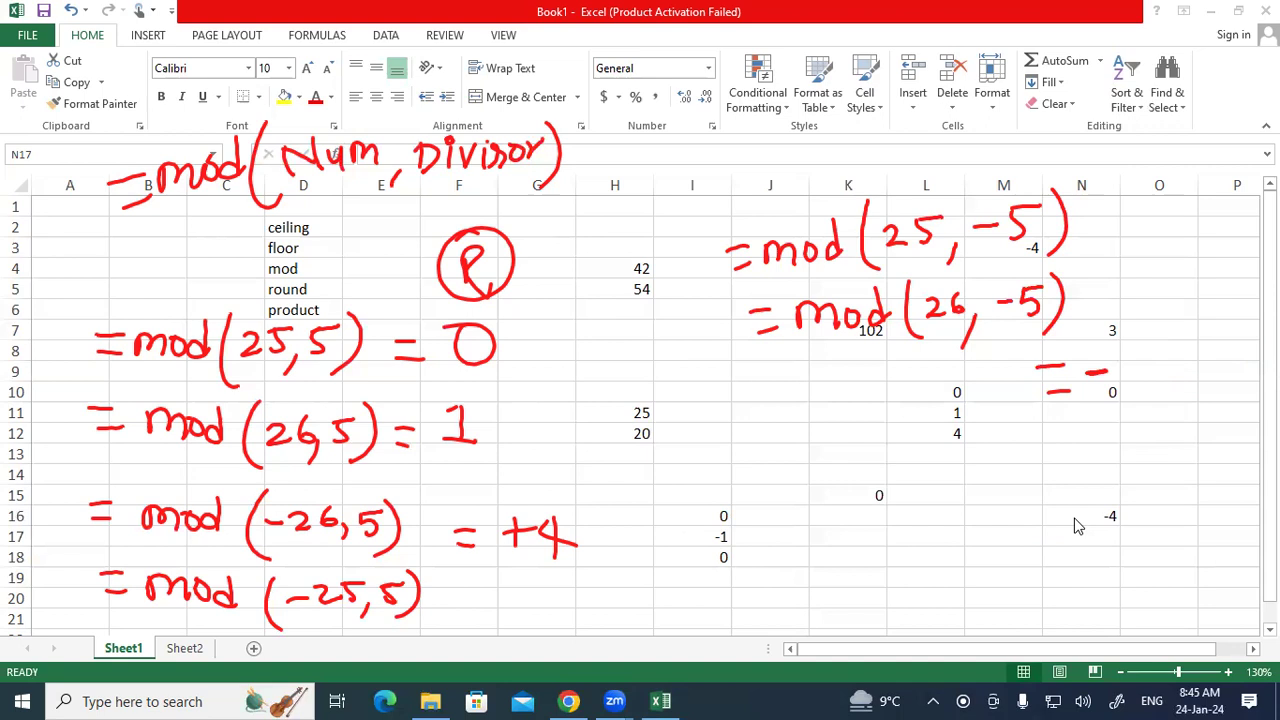
Complete the handwritten =mod(26,-5) result as -4 and handwrite the notes "Divisor - Ans" and "Num + Ans" above the examples.
mouse_move(1136, 348)
mouse_down()
mouse_move(1138, 392)
mouse_move(1124, 369)
mouse_move(1158, 370)
mouse_up()
mouse_move(1111, 131)
mouse_down()
mouse_move(1131, 183)
mouse_move(1129, 169)
mouse_up()
mouse_move(1119, 150)
mouse_down()
mouse_move(1146, 167)
mouse_move(1134, 174)
mouse_up()
drag(1155, 143, 1164, 155)
mouse_move(1151, 134)
mouse_down()
mouse_move(1181, 132)
mouse_move(1194, 152)
mouse_move(1210, 140)
mouse_up()
mouse_move(1226, 118)
mouse_down()
mouse_move(1224, 136)
mouse_move(1244, 106)
mouse_up()
mouse_move(1154, 240)
mouse_down()
mouse_move(1192, 202)
mouse_move(1214, 216)
mouse_move(1234, 190)
mouse_up()
drag(1246, 188, 1238, 212)
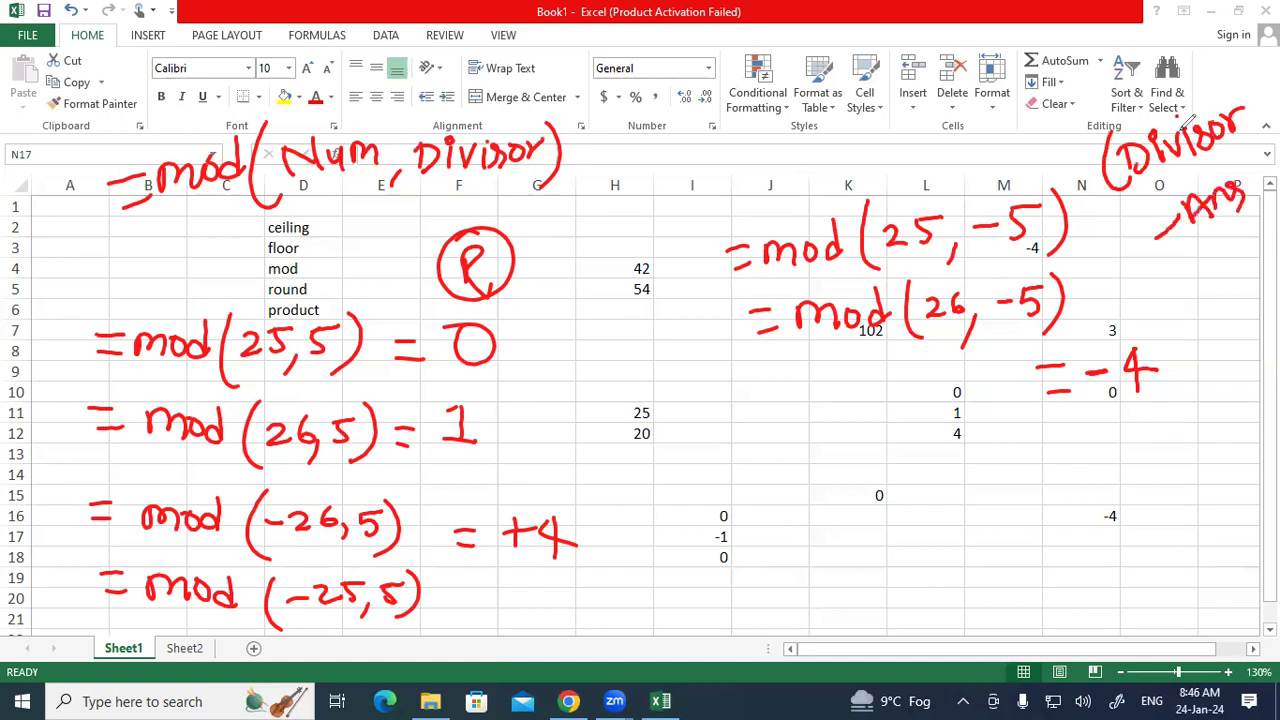
mouse_move(911, 98)
mouse_down()
mouse_move(912, 134)
mouse_move(938, 90)
mouse_move(978, 114)
mouse_move(1014, 94)
mouse_up()
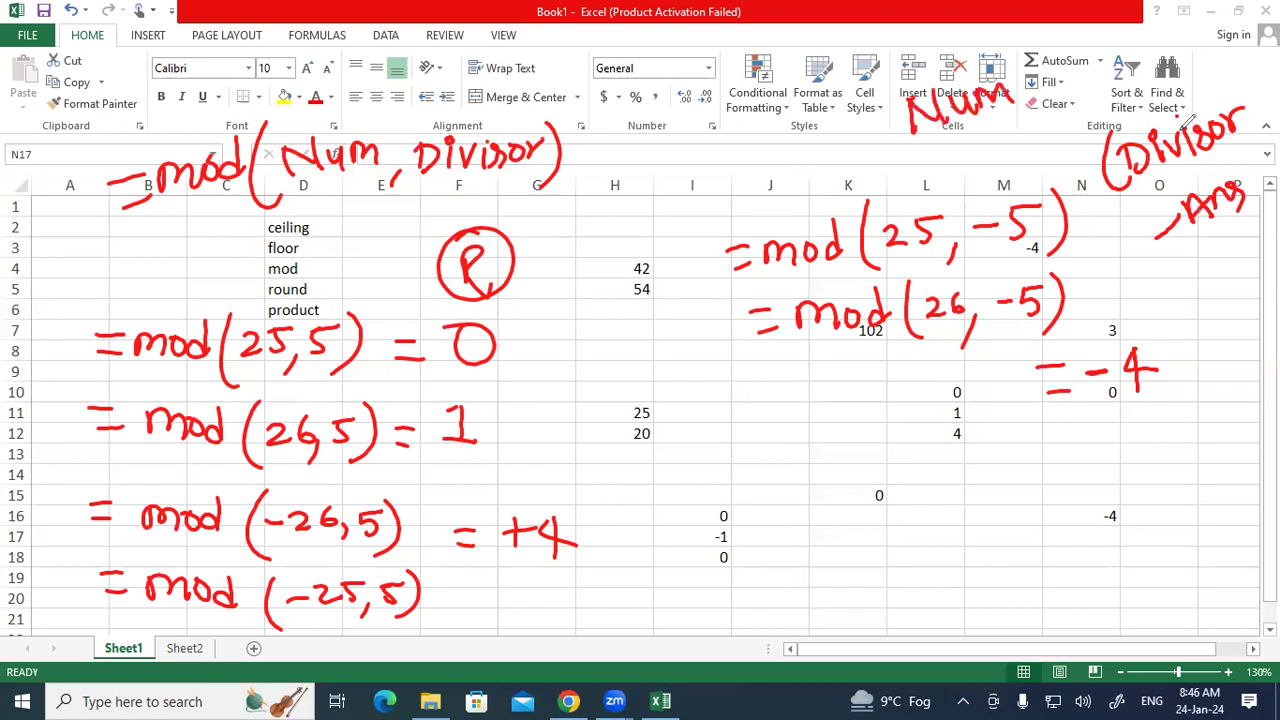
mouse_move(941, 166)
mouse_down()
mouse_move(962, 152)
mouse_move(962, 178)
mouse_move(986, 136)
mouse_move(1036, 118)
mouse_up()
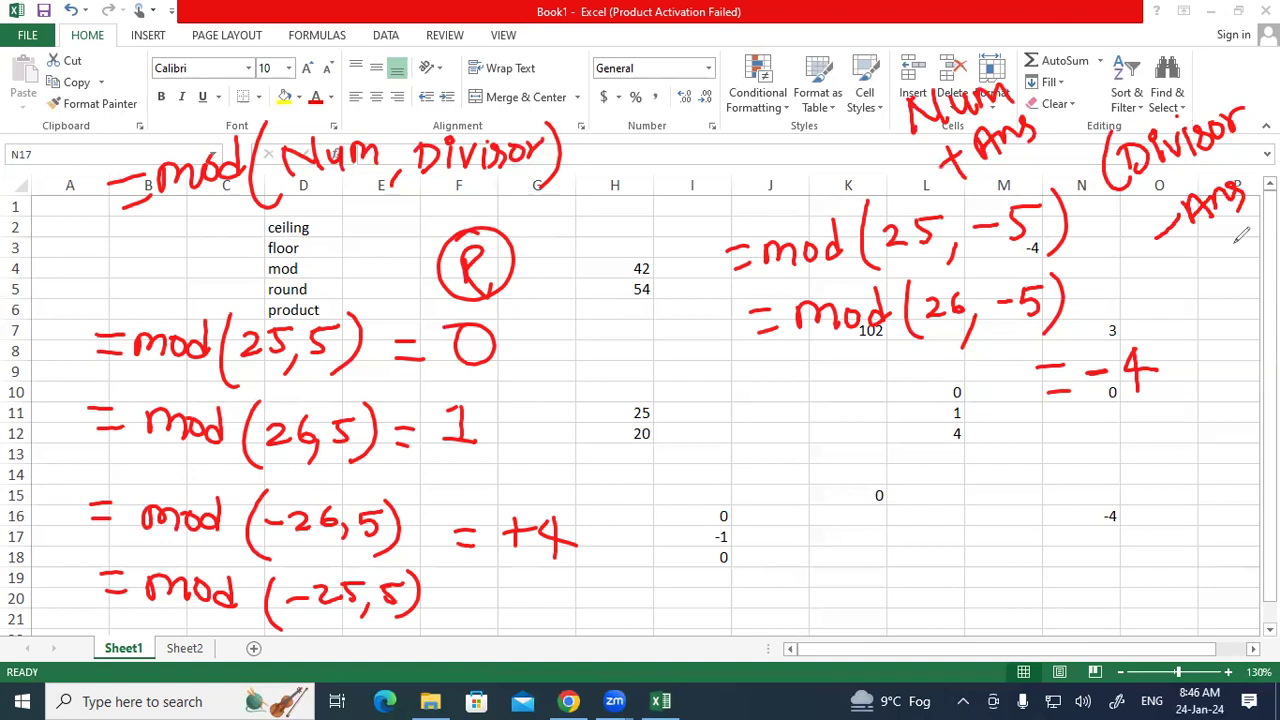
Handwrite =mod(-25,-5) below the -4 result, with the arguments (-26,-5) on the line beneath it.
mouse_move(843, 479)
mouse_down()
mouse_move(870, 494)
mouse_move(922, 464)
mouse_move(936, 482)
mouse_move(986, 468)
mouse_up()
mouse_move(1010, 426)
mouse_down()
mouse_move(1000, 486)
mouse_move(1036, 450)
mouse_move(1066, 458)
mouse_move(1090, 428)
mouse_move(1104, 476)
mouse_move(1148, 434)
mouse_move(1180, 430)
mouse_move(1168, 446)
mouse_move(1192, 404)
mouse_move(1200, 458)
mouse_up()
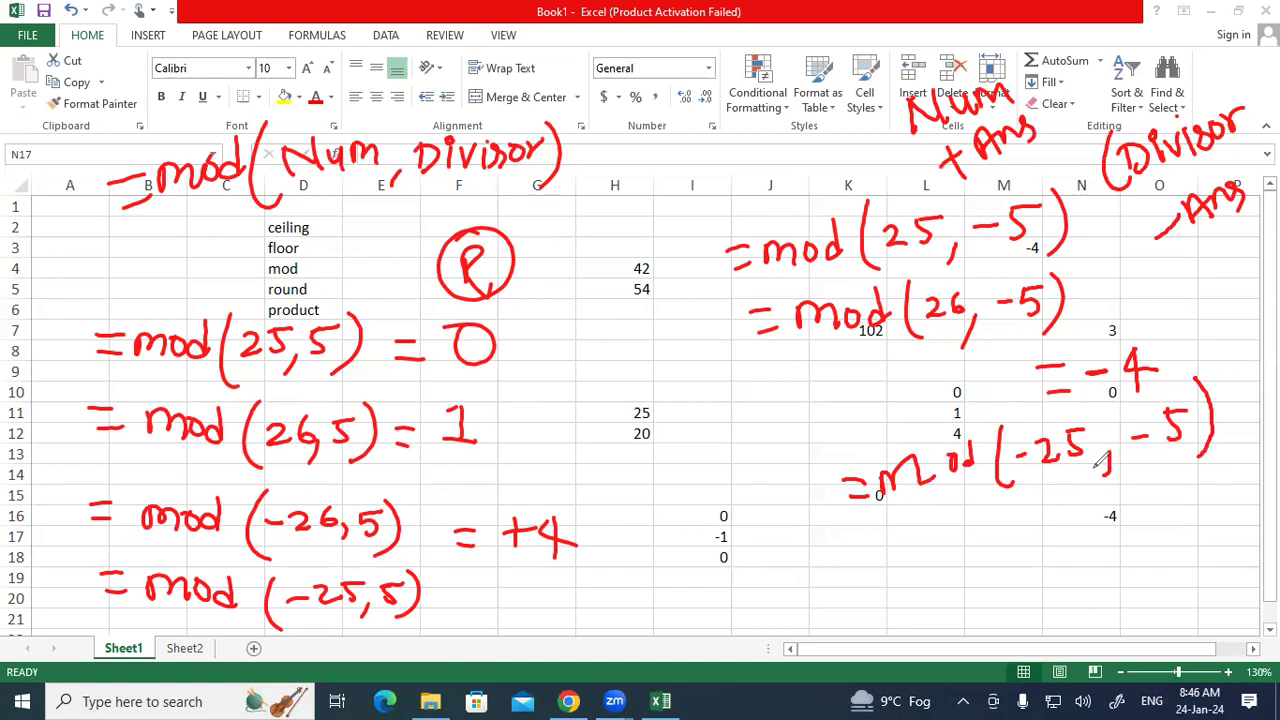
mouse_move(1024, 530)
mouse_down()
mouse_move(1066, 520)
mouse_move(1080, 538)
mouse_move(1129, 520)
mouse_move(1120, 545)
mouse_move(1158, 505)
mouse_move(1180, 516)
mouse_move(1192, 486)
mouse_up()
drag(1024, 504, 1018, 542)
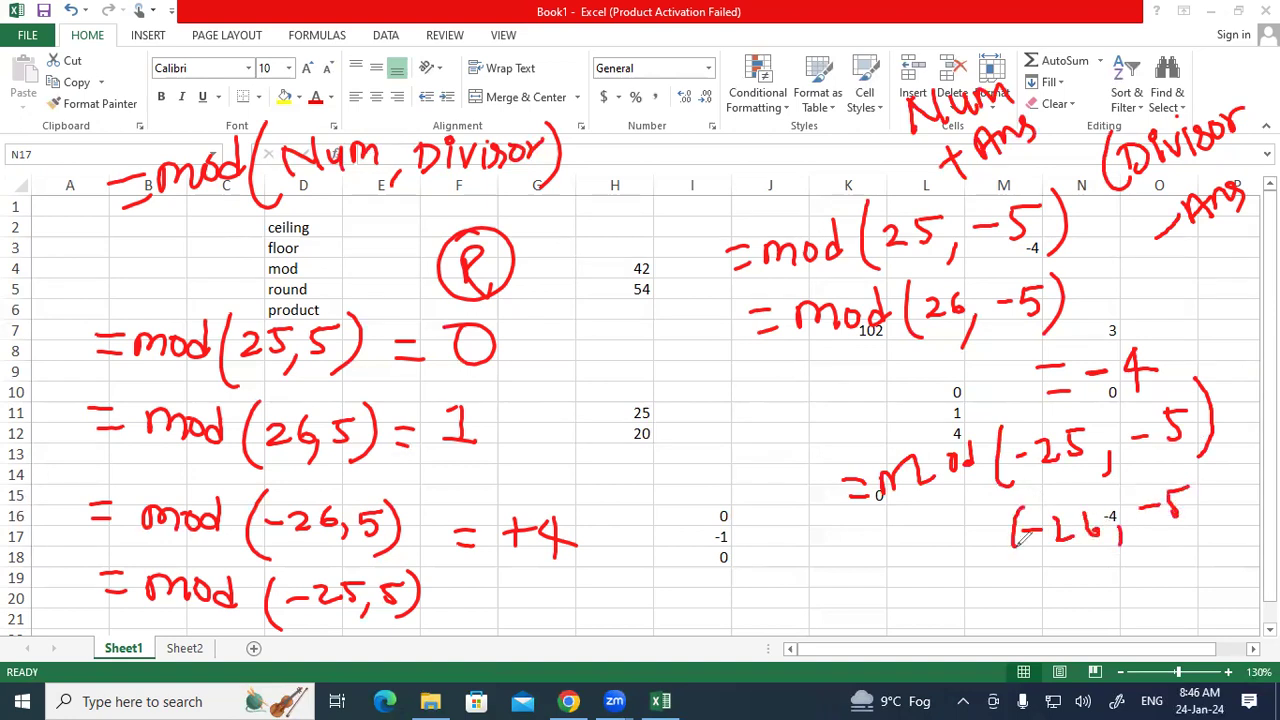
drag(1200, 476, 1196, 524)
Enter the formula =MOD(-26,-5) in cell K18.
click(816, 558)
text(=)
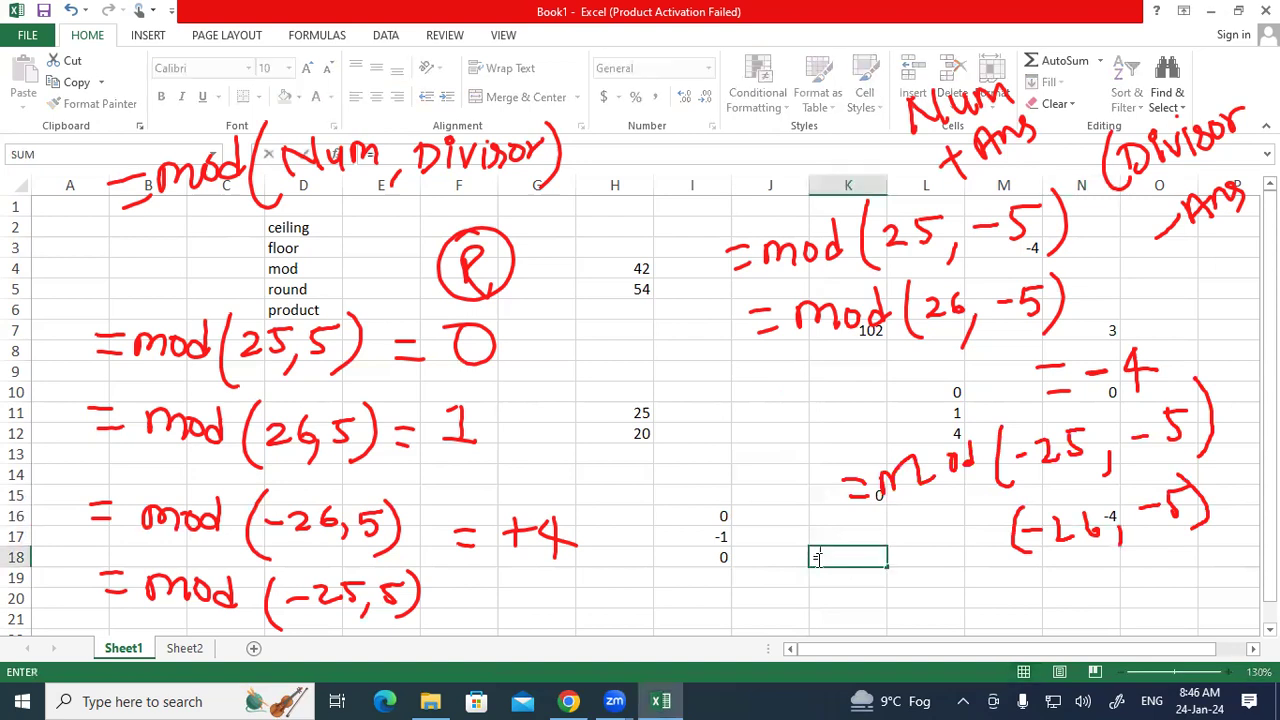
text(mod)
key(Tab)
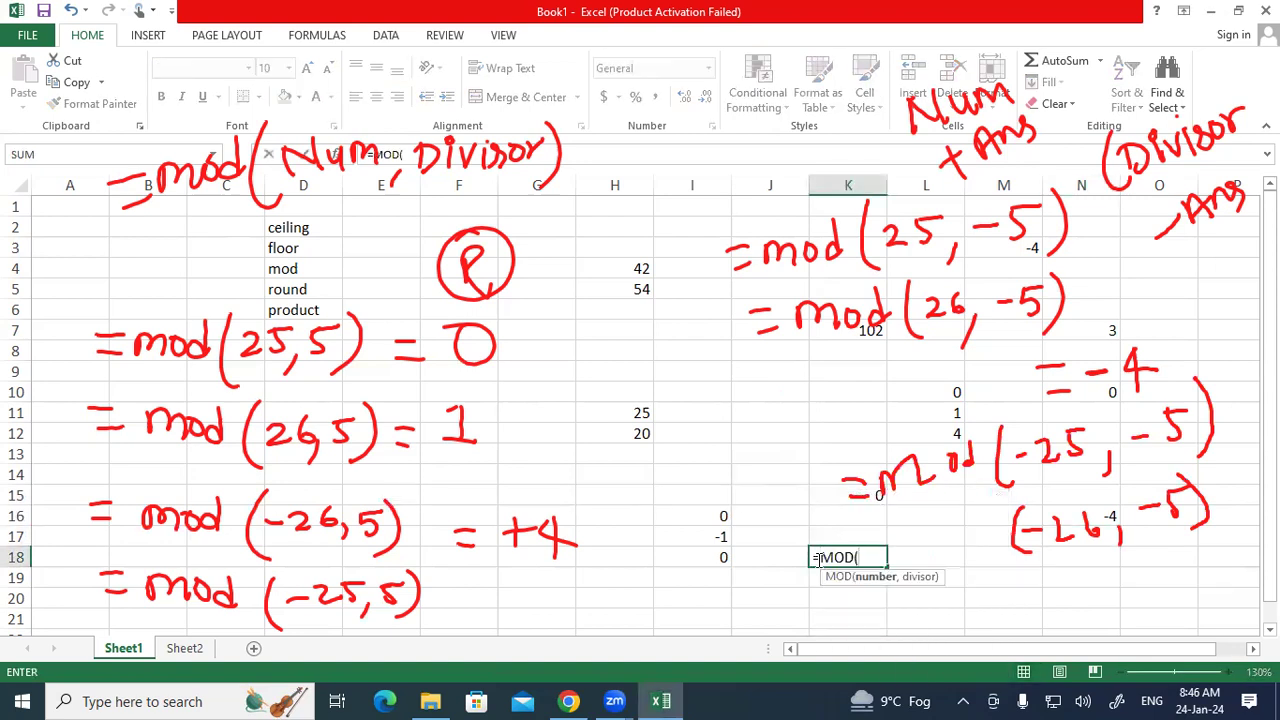
text(-26,-5))
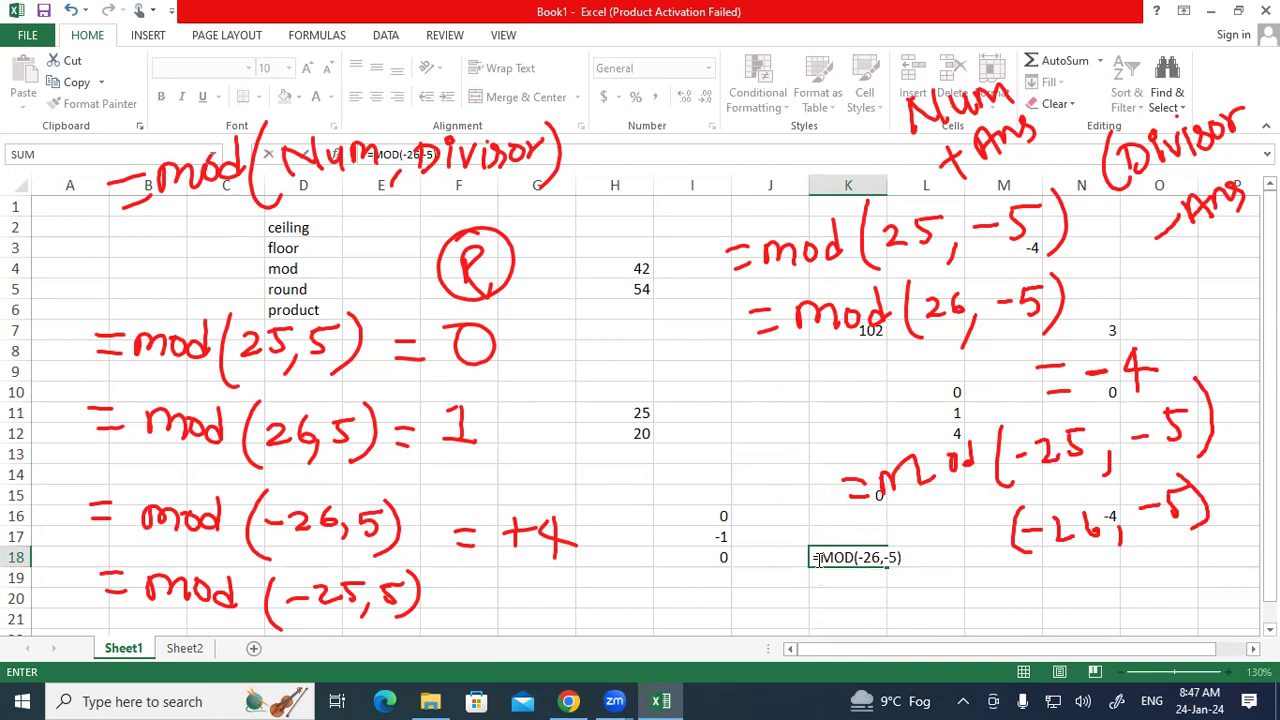
key(Return)
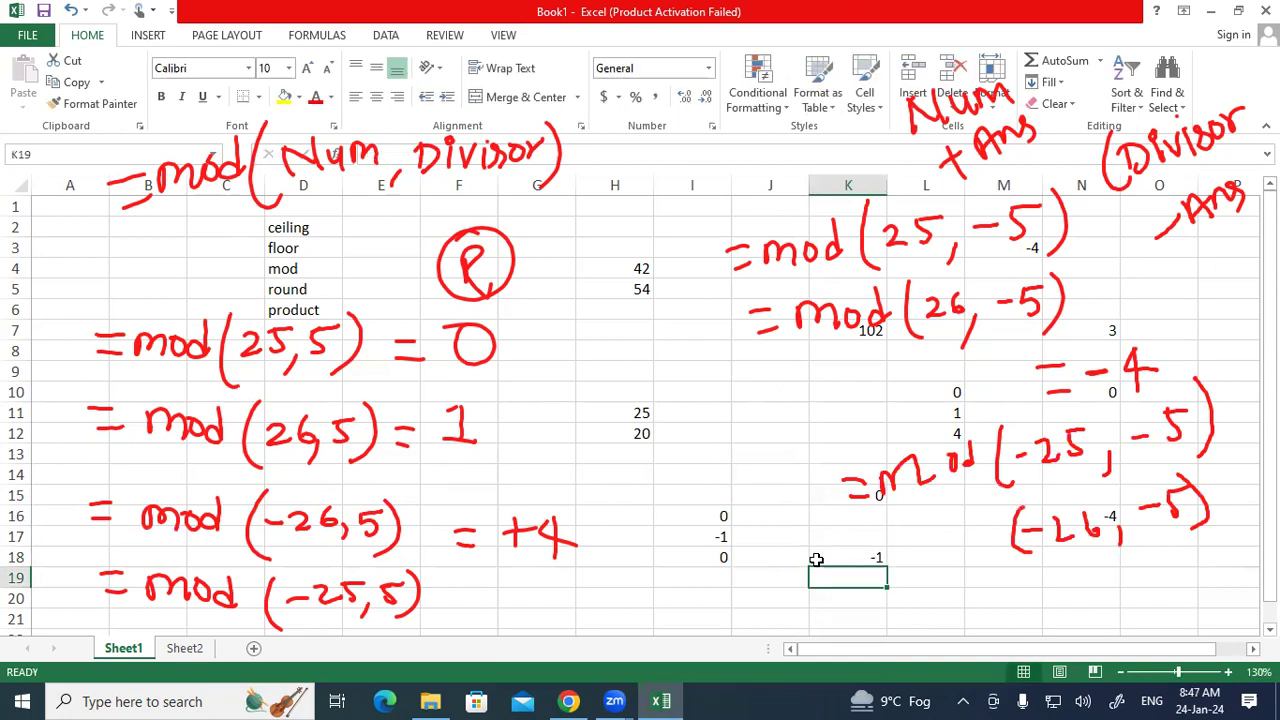
Handwrite =mod in front of (-26,-5) and "- Remainder" below it.
click(904, 596)
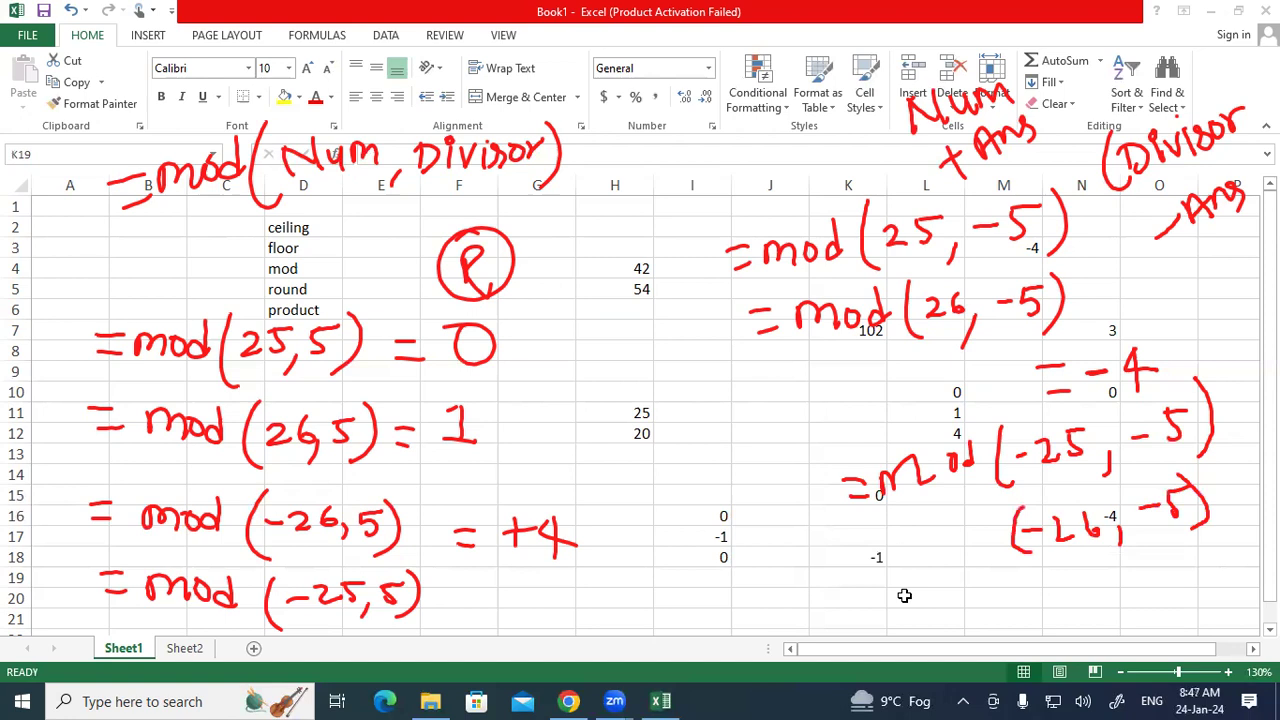
drag(866, 562, 887, 554)
mouse_move(878, 581)
mouse_down()
mouse_move(919, 562)
mouse_move(938, 573)
mouse_up()
mouse_move(953, 544)
mouse_down()
mouse_move(950, 567)
mouse_move(952, 546)
mouse_up()
drag(974, 514, 968, 550)
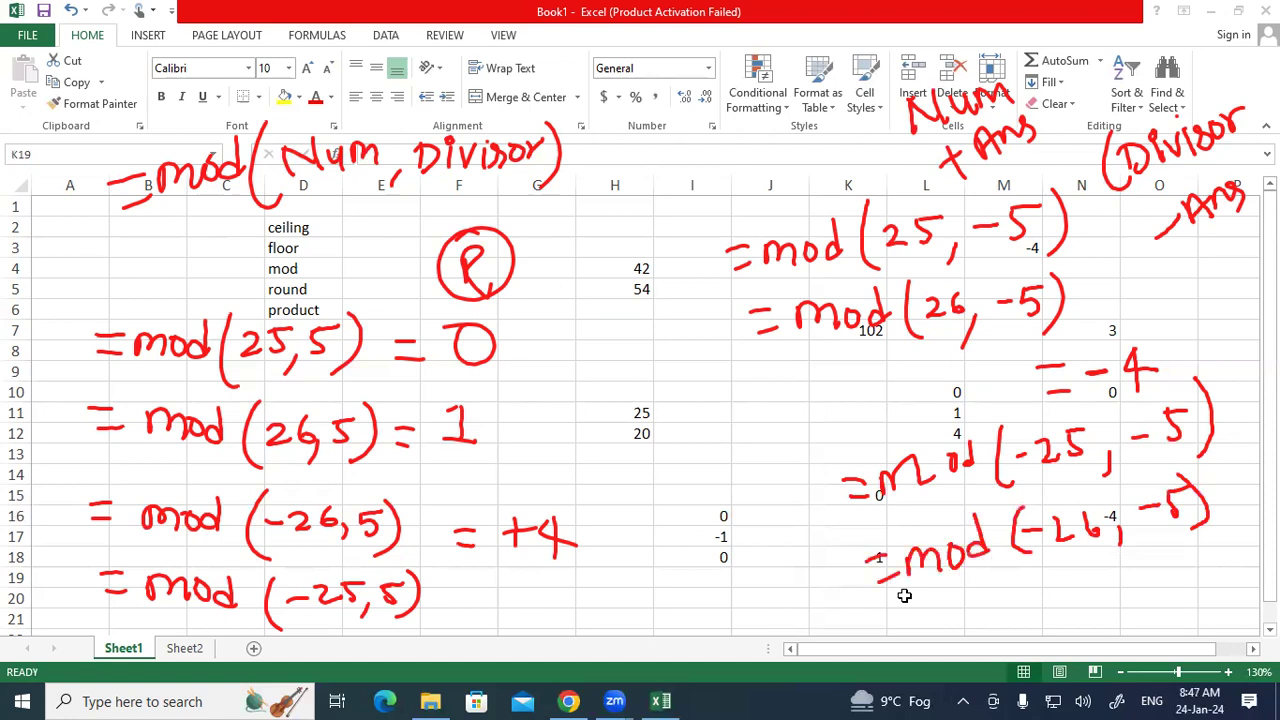
mouse_move(1046, 606)
mouse_down()
mouse_move(1104, 580)
mouse_move(1130, 612)
mouse_up()
mouse_move(1143, 573)
mouse_down()
mouse_move(1176, 584)
mouse_move(1210, 574)
mouse_move(1250, 524)
mouse_move(1256, 552)
mouse_move(1278, 505)
mouse_up()
click(1195, 543)
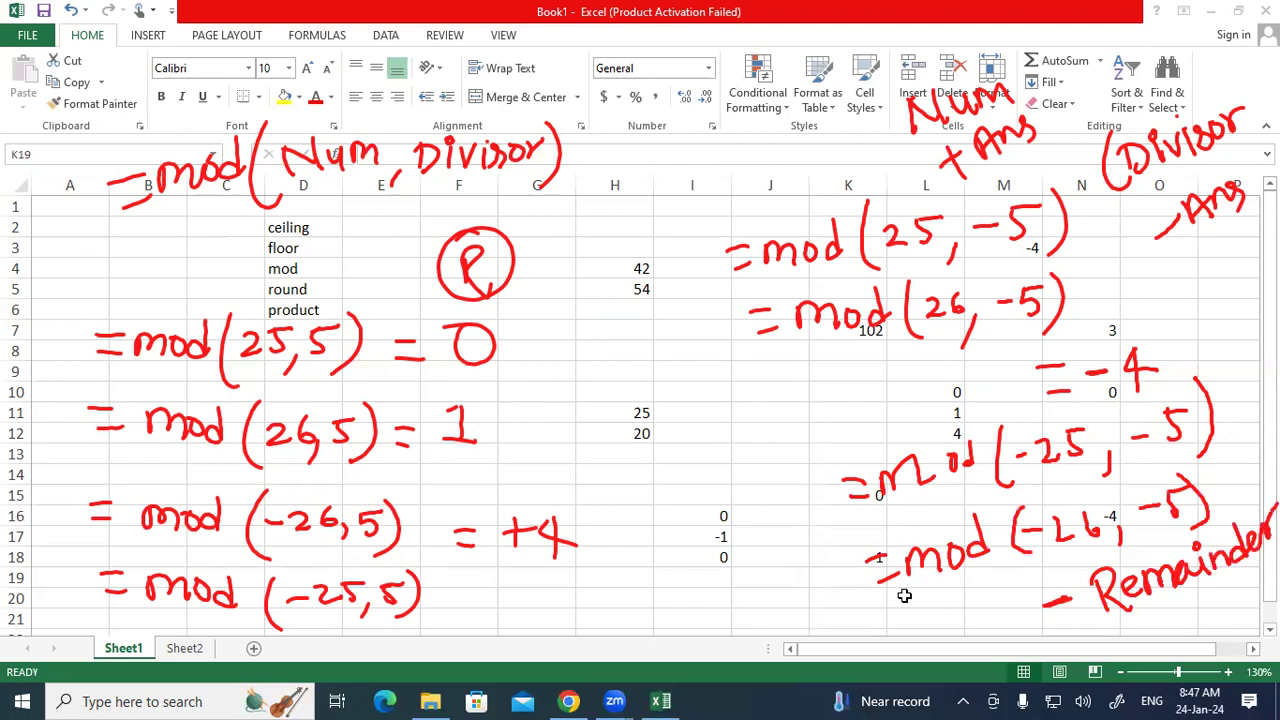
Handwrite "- Add" beside the mod syntax and the rule "- Divisor = - Ans" across columns G to K near row 10.
mouse_move(630, 181)
mouse_down()
mouse_move(674, 171)
mouse_move(657, 173)
mouse_up()
drag(713, 168, 760, 156)
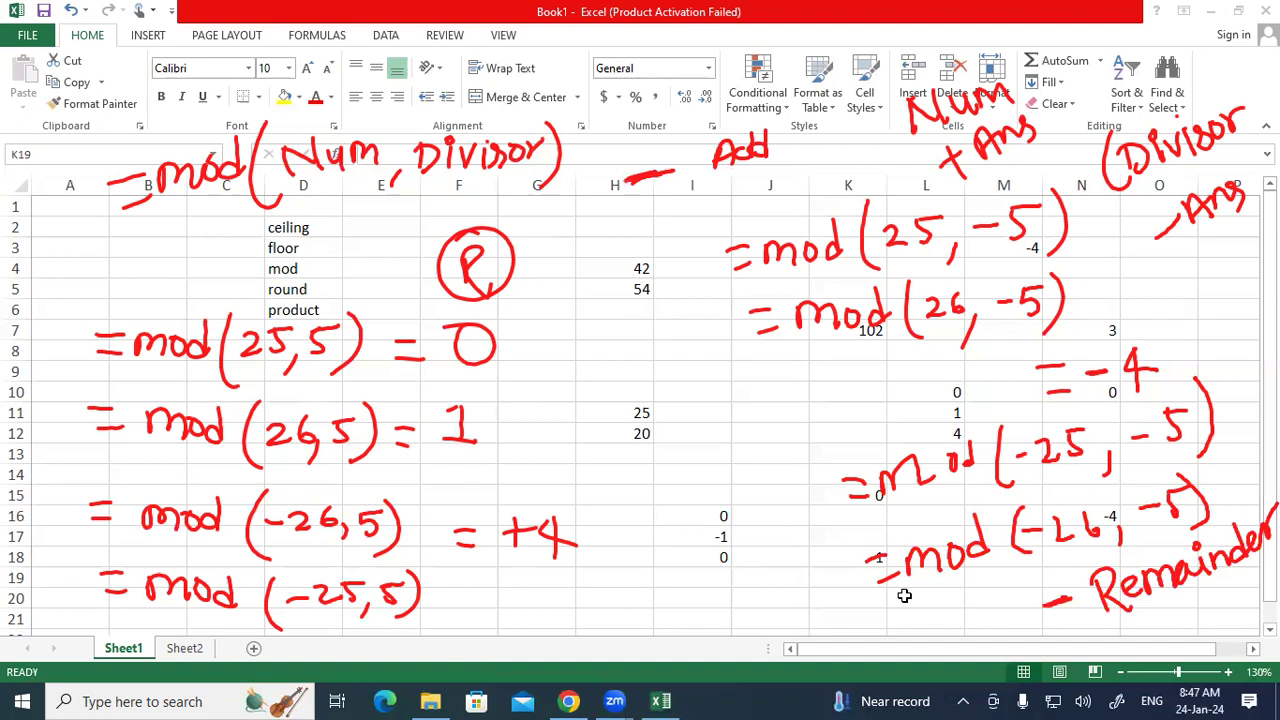
mouse_move(578, 380)
mouse_down()
mouse_move(580, 412)
mouse_move(637, 386)
mouse_move(641, 412)
mouse_move(703, 392)
mouse_up()
click(607, 374)
mouse_move(697, 386)
mouse_down()
mouse_move(699, 405)
mouse_move(717, 377)
mouse_move(759, 398)
mouse_move(759, 412)
mouse_up()
drag(537, 409, 561, 408)
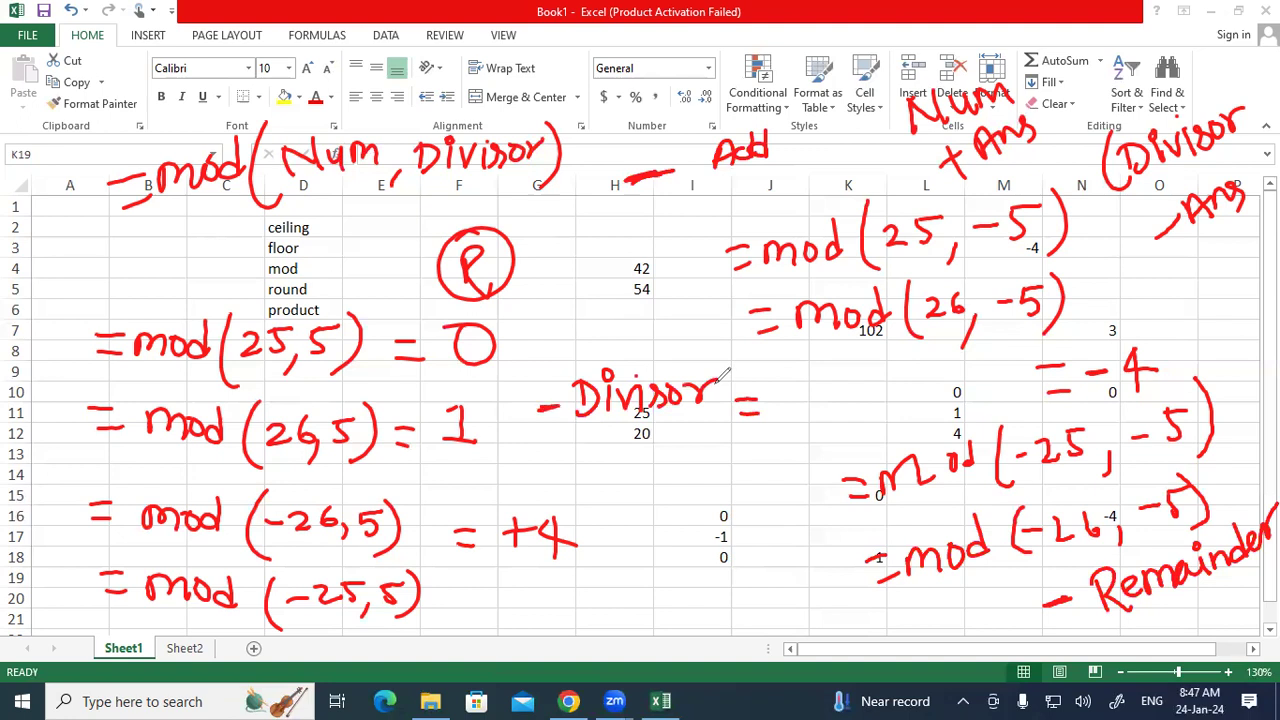
mouse_move(787, 400)
mouse_down()
mouse_move(838, 379)
mouse_move(851, 404)
mouse_up()
mouse_move(835, 386)
mouse_down()
mouse_move(825, 410)
mouse_move(850, 392)
mouse_up()
mouse_move(853, 403)
mouse_down()
mouse_move(863, 390)
mouse_move(869, 404)
mouse_up()
drag(886, 386, 876, 406)
Handwrite the rule "- Number = + Ans" directly below the divisor rule.
drag(546, 451, 598, 443)
mouse_move(598, 443)
mouse_down()
mouse_move(618, 468)
mouse_move(622, 440)
mouse_up()
mouse_move(626, 446)
mouse_down()
mouse_move(636, 464)
mouse_move(645, 448)
mouse_move(672, 464)
mouse_move(760, 440)
mouse_move(757, 456)
mouse_move(790, 462)
mouse_move(800, 447)
mouse_up()
drag(818, 432, 810, 464)
mouse_move(820, 432)
mouse_down()
mouse_move(830, 462)
mouse_move(828, 446)
mouse_up()
mouse_move(832, 438)
mouse_down()
mouse_move(834, 454)
mouse_move(853, 452)
mouse_up()
drag(865, 440, 854, 458)
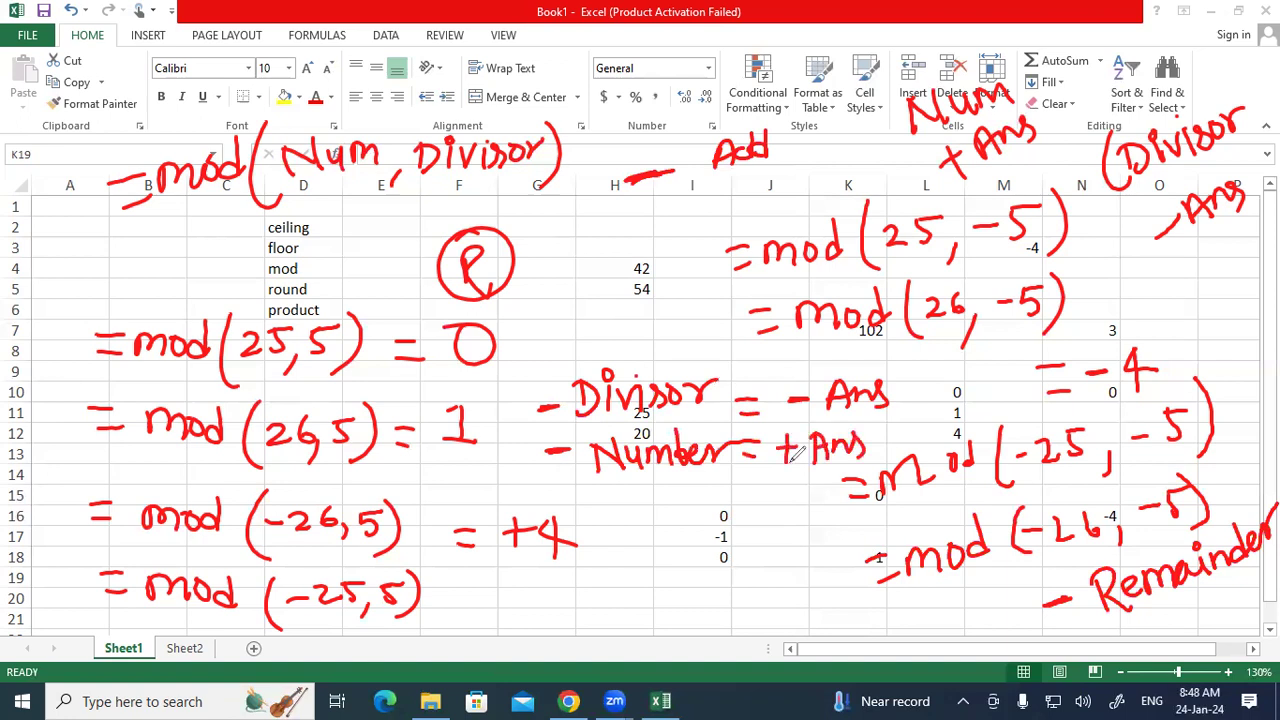
Handwrite the rule "- Num, - Div = - Rem" below the number rule.
drag(565, 504, 592, 501)
mouse_move(606, 497)
mouse_down()
mouse_move(608, 517)
mouse_move(627, 490)
mouse_move(656, 500)
mouse_move(676, 538)
mouse_up()
drag(686, 501, 724, 518)
mouse_move(724, 492)
mouse_down()
mouse_move(756, 484)
mouse_move(782, 515)
mouse_move(814, 514)
mouse_move(824, 530)
mouse_move(836, 512)
mouse_up()
mouse_move(836, 512)
mouse_down()
mouse_move(838, 532)
mouse_move(862, 520)
mouse_move(872, 532)
mouse_up()
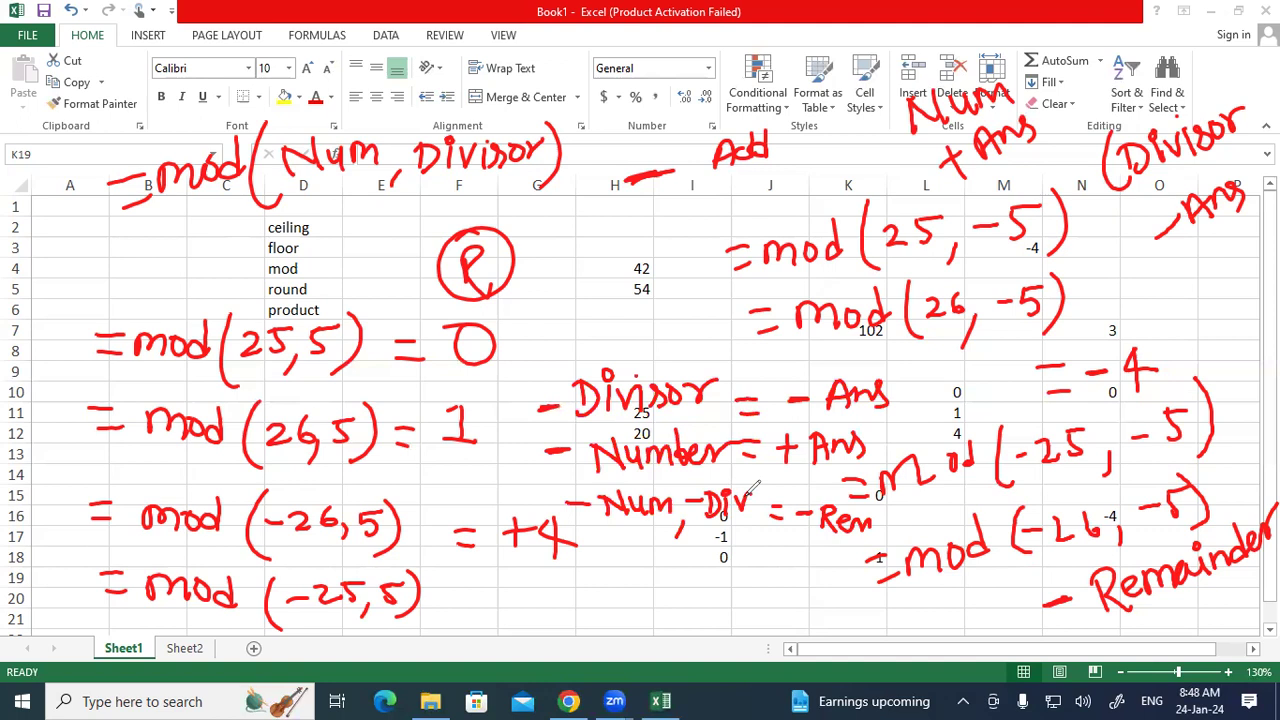
Clear all handwritten annotations and handwrite the syntax =mod(Num, Divisor) across columns B to F near row 8.
key(e)
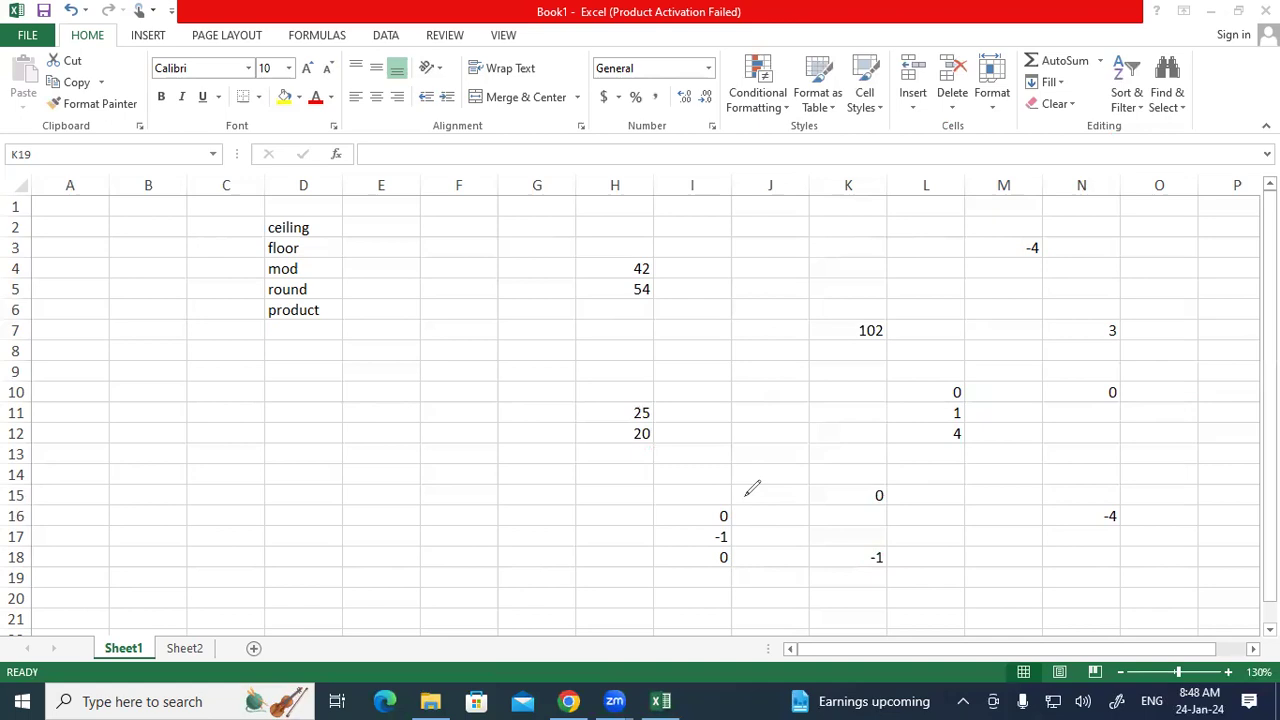
drag(97, 346, 129, 346)
mouse_move(102, 361)
mouse_down()
mouse_move(167, 366)
mouse_move(210, 328)
mouse_move(238, 386)
mouse_up()
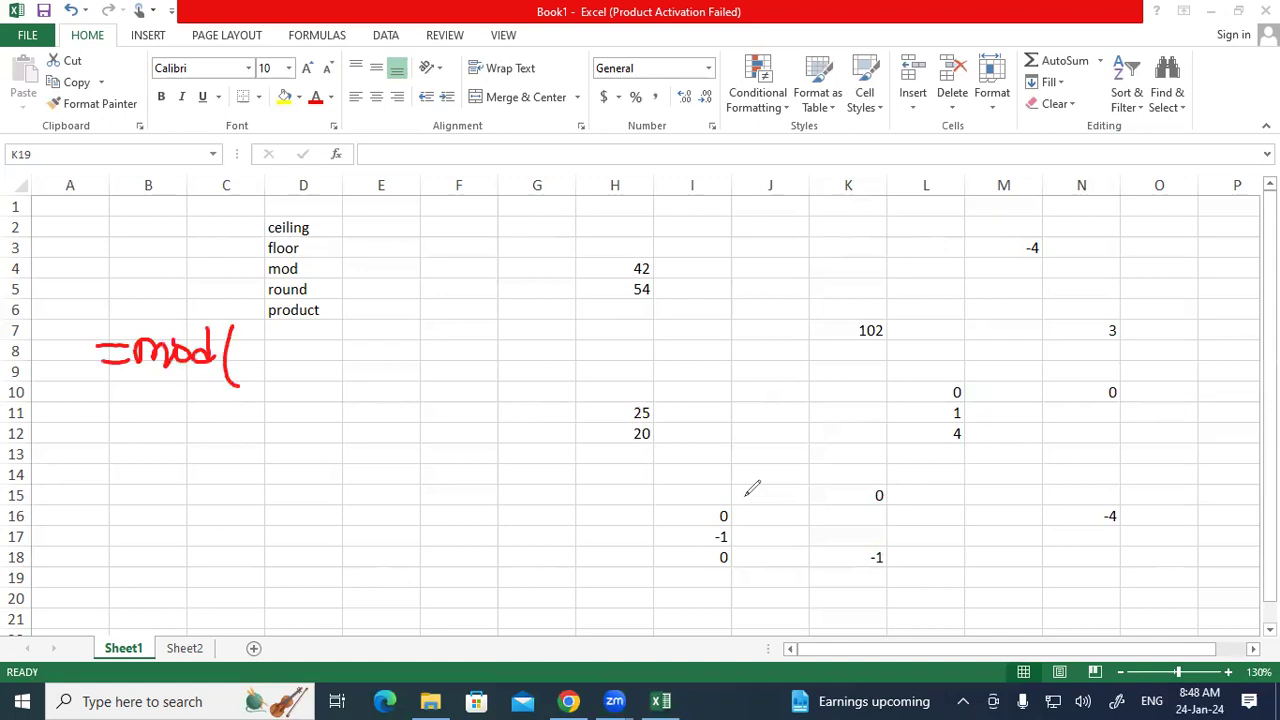
mouse_move(250, 336)
mouse_down()
mouse_move(252, 364)
mouse_move(268, 333)
mouse_move(281, 358)
mouse_move(292, 343)
mouse_up()
mouse_move(295, 342)
mouse_down()
mouse_move(298, 360)
mouse_move(306, 346)
mouse_move(318, 364)
mouse_up()
drag(324, 366, 316, 382)
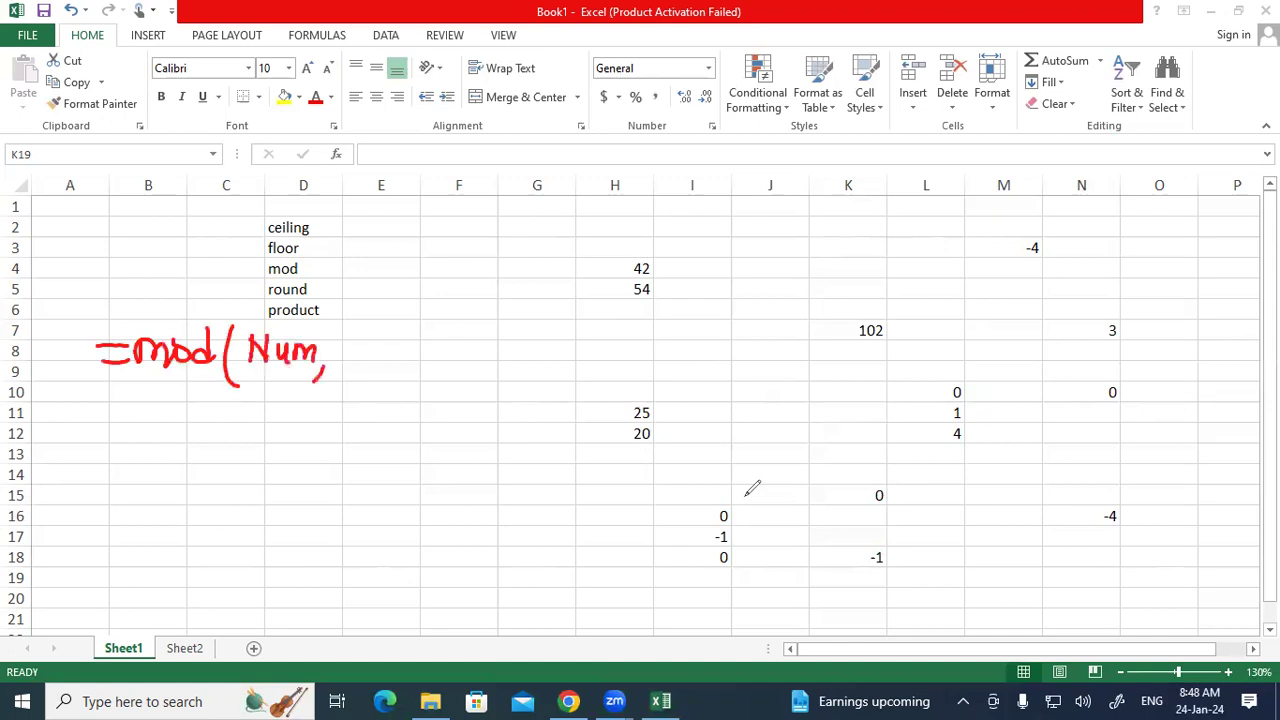
mouse_move(350, 342)
mouse_down()
mouse_move(348, 366)
mouse_move(400, 352)
mouse_up()
click(406, 345)
mouse_move(405, 352)
mouse_down()
mouse_move(405, 364)
mouse_move(427, 347)
mouse_move(446, 358)
mouse_up()
mouse_move(446, 348)
mouse_down()
mouse_move(456, 342)
mouse_move(458, 374)
mouse_up()
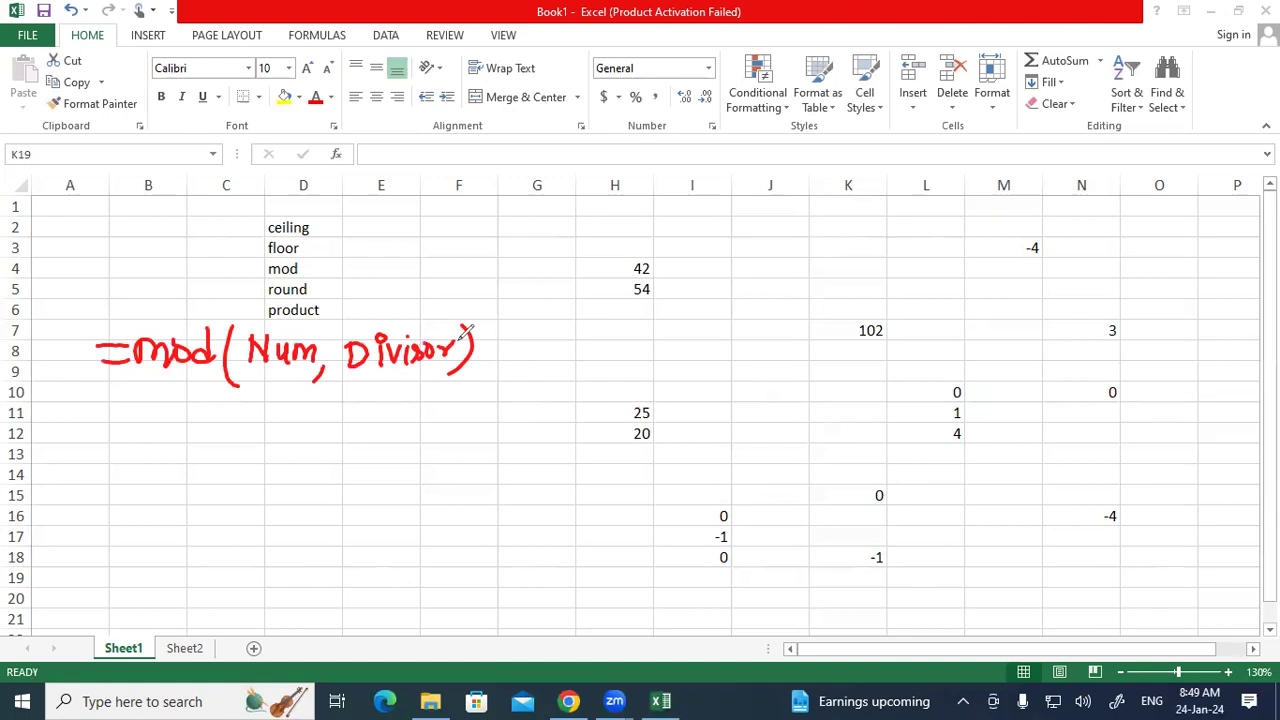
Handwrite the example =mod(25, 5) = 0 below the syntax.
drag(102, 401, 125, 404)
mouse_move(104, 420)
mouse_down()
mouse_move(185, 421)
mouse_move(173, 414)
mouse_up()
mouse_move(203, 398)
mouse_down()
mouse_move(204, 426)
mouse_move(190, 421)
mouse_move(220, 428)
mouse_move(242, 455)
mouse_up()
mouse_move(243, 408)
mouse_down()
mouse_move(246, 427)
mouse_move(262, 427)
mouse_up()
drag(271, 405, 269, 428)
mouse_move(270, 405)
mouse_down()
mouse_move(291, 404)
mouse_move(293, 442)
mouse_move(349, 403)
mouse_up()
mouse_move(352, 396)
mouse_down()
mouse_move(356, 437)
mouse_move(440, 404)
mouse_up()
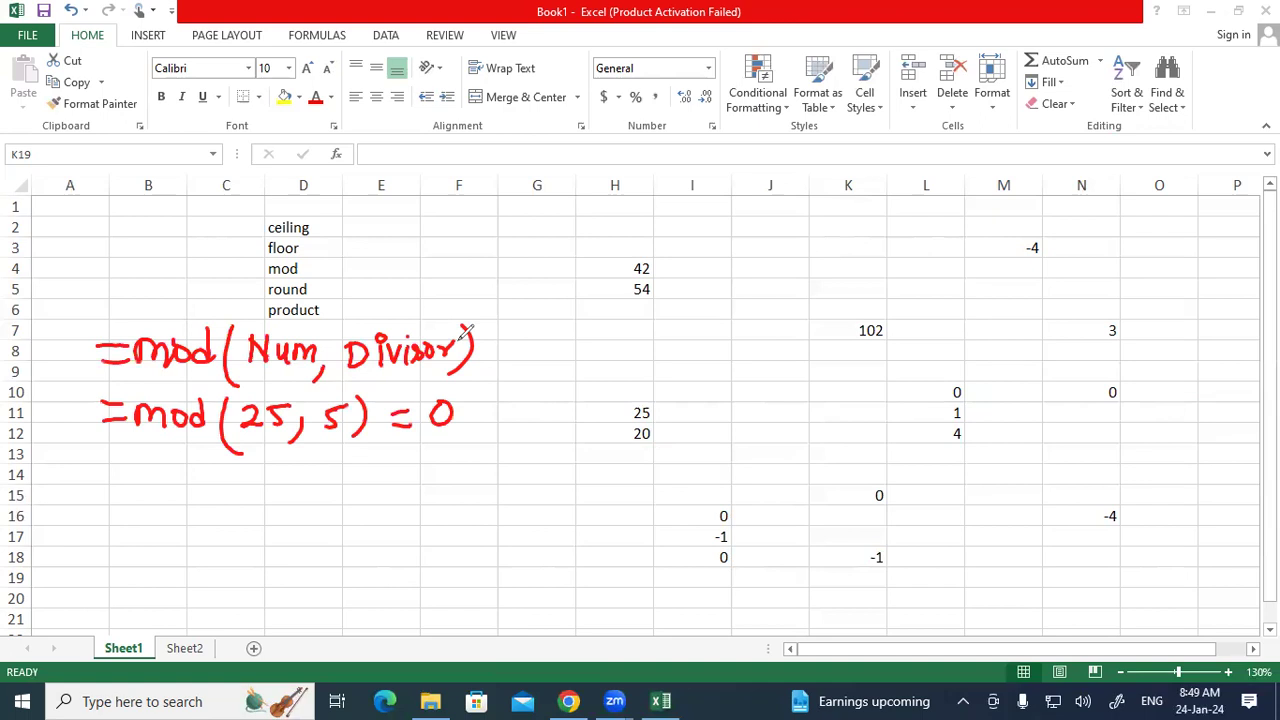
Handwrite the example =mod(26,5) = 1 below =mod(25, 5) = 0.
mouse_move(106, 462)
mouse_down()
mouse_move(186, 486)
mouse_move(203, 475)
mouse_move(229, 493)
mouse_up()
mouse_move(254, 462)
mouse_down()
mouse_move(252, 508)
mouse_move(265, 516)
mouse_up()
drag(264, 475, 304, 484)
drag(321, 491, 312, 516)
drag(334, 469, 334, 494)
mouse_move(332, 470)
mouse_down()
mouse_move(350, 469)
mouse_move(368, 508)
mouse_move(411, 474)
mouse_up()
drag(395, 489, 436, 486)
mouse_move(421, 487)
mouse_down()
mouse_move(444, 485)
mouse_move(436, 457)
mouse_up()
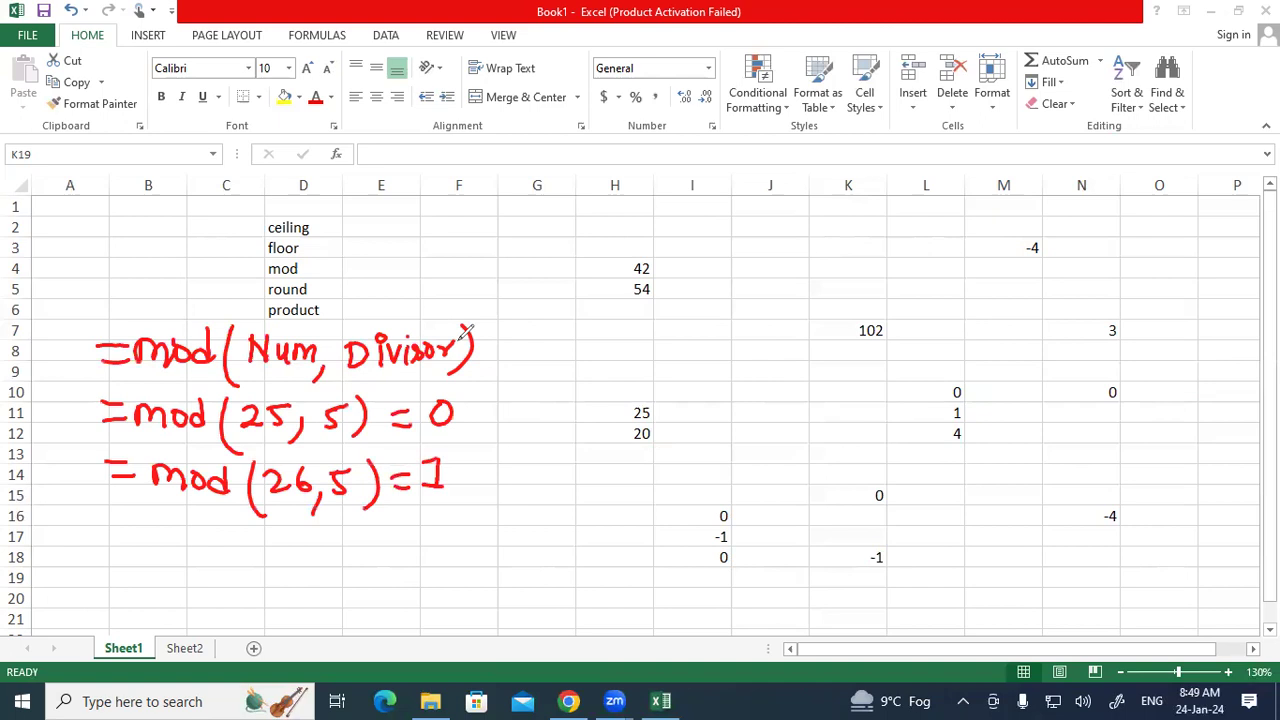
Handwrite the negative-number syntax =mod(-Num, divisor) across columns H to M near row 7, with "+ Ans (" below it.
drag(585, 330, 613, 328)
drag(597, 346, 662, 352)
mouse_move(672, 324)
mouse_down()
mouse_move(662, 346)
mouse_move(680, 330)
mouse_move(705, 348)
mouse_up()
mouse_move(731, 284)
mouse_down()
mouse_move(742, 368)
mouse_move(766, 322)
mouse_move(785, 335)
mouse_move(806, 327)
mouse_move(811, 294)
mouse_up()
mouse_move(816, 304)
mouse_down()
mouse_move(873, 318)
mouse_move(884, 360)
mouse_up()
mouse_move(935, 300)
mouse_down()
mouse_move(948, 282)
mouse_move(953, 316)
mouse_move(974, 294)
mouse_move(984, 316)
mouse_move(1040, 282)
mouse_up()
drag(1054, 262, 1045, 324)
mouse_move(803, 426)
mouse_down()
mouse_move(812, 394)
mouse_move(830, 422)
mouse_move(836, 410)
mouse_up()
mouse_move(840, 396)
mouse_down()
mouse_move(884, 390)
mouse_move(868, 422)
mouse_up()
drag(757, 402, 762, 440)
drag(740, 420, 780, 412)
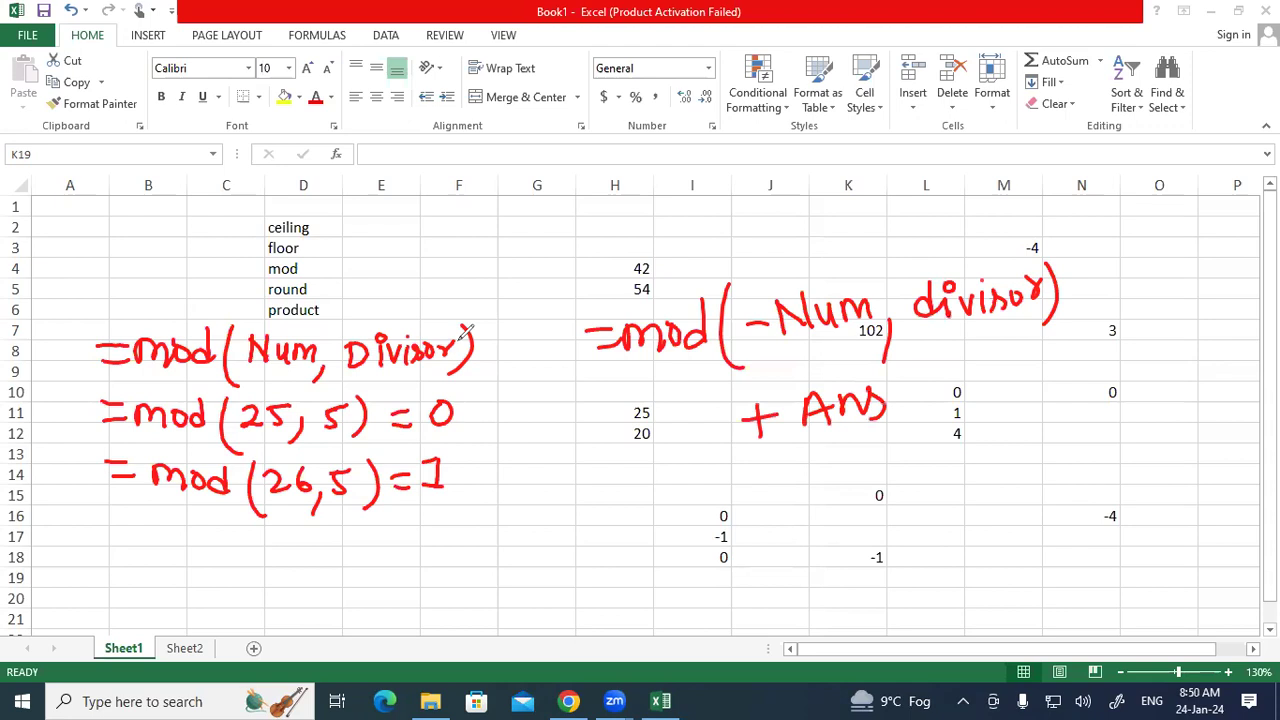
mouse_move(904, 370)
mouse_down()
mouse_move(896, 418)
mouse_move(918, 438)
mouse_up()
Handwrite the example =mod(-25,5) = 0 diagonally below "+ Ans".
mouse_move(817, 492)
mouse_down()
mouse_move(842, 482)
mouse_move(842, 500)
mouse_up()
mouse_move(854, 502)
mouse_down()
mouse_move(870, 478)
mouse_move(890, 488)
mouse_move(904, 474)
mouse_up()
drag(910, 450, 906, 478)
mouse_move(948, 438)
mouse_down()
mouse_move(950, 498)
mouse_move(958, 450)
mouse_move(980, 452)
mouse_up()
mouse_move(990, 432)
mouse_down()
mouse_move(976, 450)
mouse_move(992, 428)
mouse_up()
mouse_move(1006, 428)
mouse_down()
mouse_move(1000, 460)
mouse_move(1028, 402)
mouse_up()
mouse_move(1030, 388)
mouse_down()
mouse_move(1046, 440)
mouse_move(1078, 388)
mouse_up()
drag(1074, 404, 1104, 358)
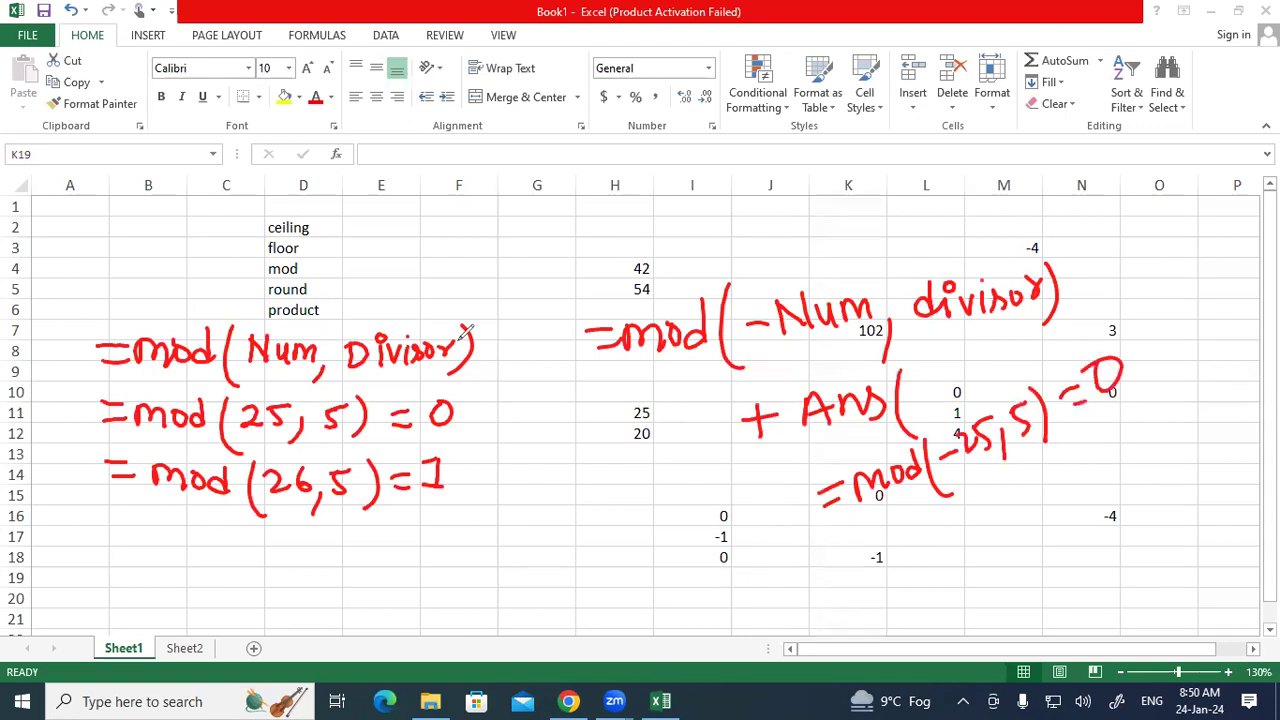
Handwrite (-26,5) below the =mod(-25,5) example and its result +4 with a double underline.
mouse_move(962, 541)
mouse_down()
mouse_move(1008, 526)
mouse_move(1012, 506)
mouse_move(1036, 540)
mouse_up()
drag(1048, 482, 1046, 502)
drag(1056, 458, 1060, 506)
mouse_move(966, 512)
mouse_down()
mouse_move(950, 568)
mouse_move(980, 580)
mouse_up()
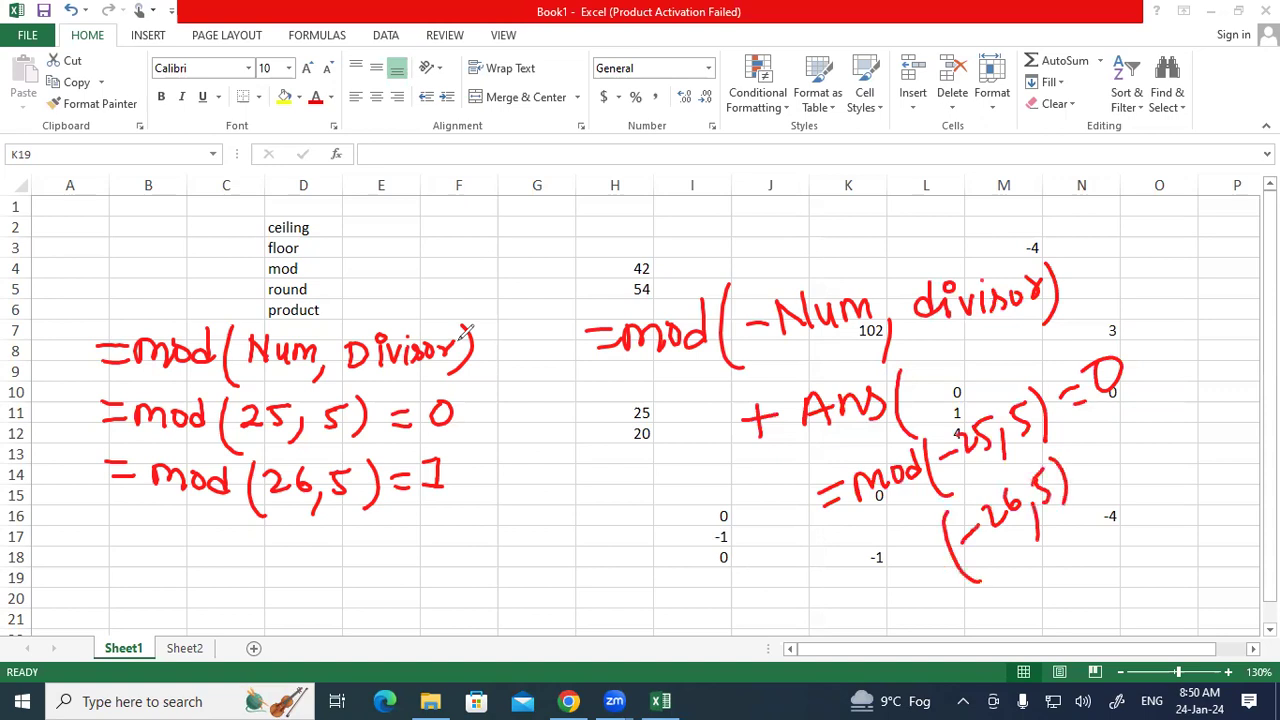
mouse_move(1134, 406)
mouse_down()
mouse_move(1128, 418)
mouse_move(1164, 420)
mouse_up()
mouse_move(1142, 412)
mouse_down()
mouse_move(1138, 446)
mouse_move(1097, 454)
mouse_up()
drag(1088, 442, 1110, 438)
drag(1118, 484, 1176, 440)
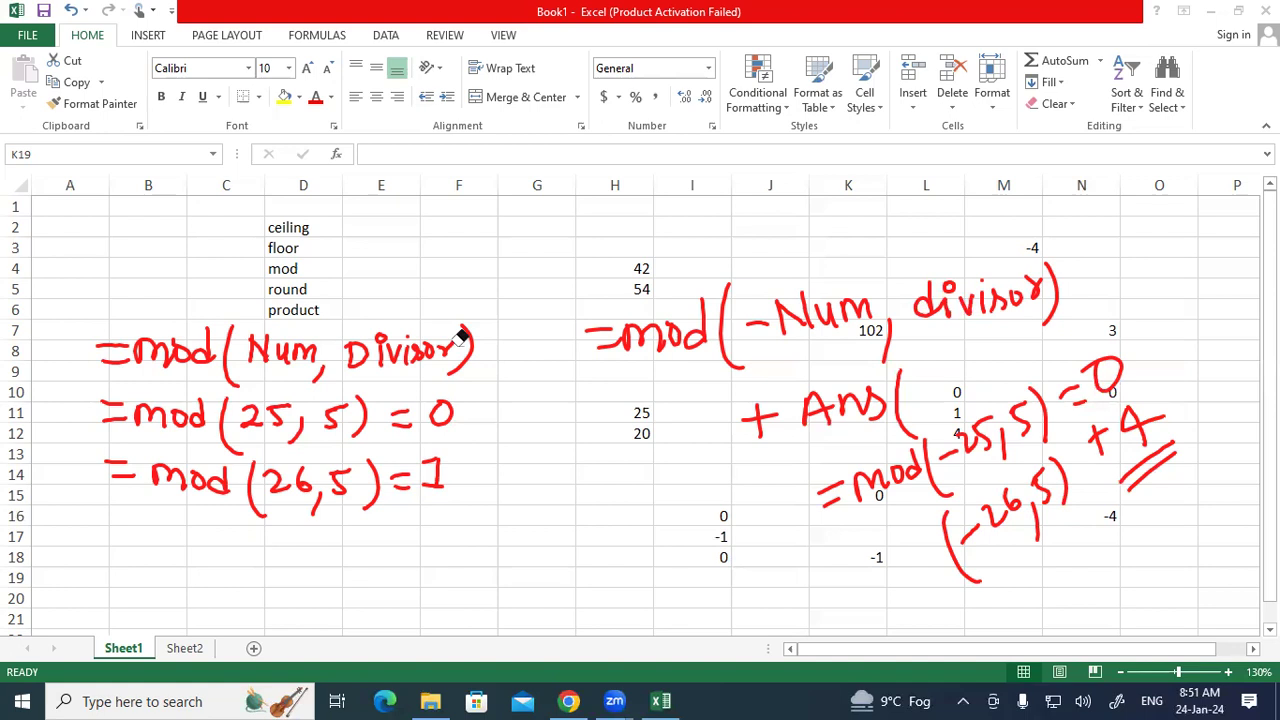
Erase the minus signs before Num, 25 and 26, the plus before Ans, and the handwritten results 0 and +4.
click(758, 324)
click(760, 420)
click(948, 455)
click(970, 534)
mouse_move(1104, 376)
mouse_down()
mouse_move(1078, 400)
mouse_move(1099, 438)
mouse_move(1148, 470)
mouse_up()
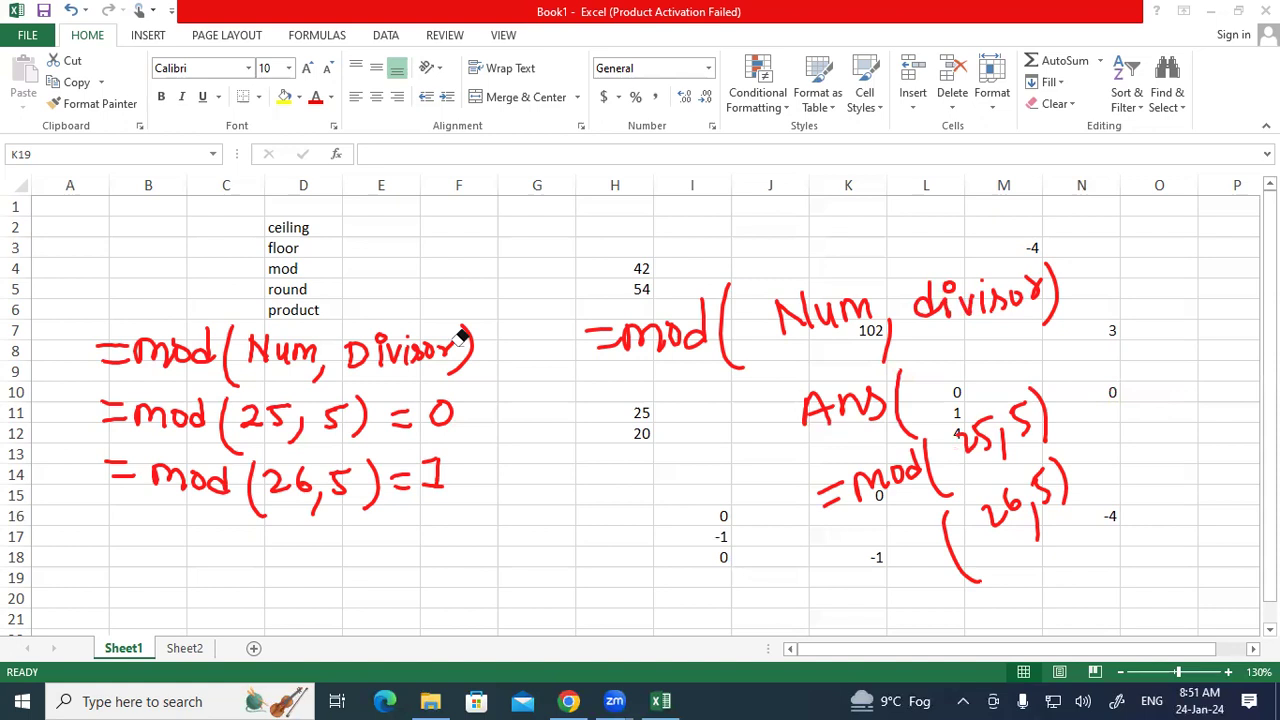
Rewrite the notes for a negative divisor as (Num, -divisor) with - Ans, and the examples as (25,-5) = 0 and (26,-5) = -4.
drag(893, 305, 907, 298)
drag(768, 417, 742, 421)
drag(1008, 430, 1017, 430)
mouse_move(1066, 398)
mouse_down()
mouse_move(1088, 384)
mouse_move(1094, 397)
mouse_up()
mouse_move(1118, 366)
mouse_down()
mouse_move(1110, 388)
mouse_move(1120, 368)
mouse_up()
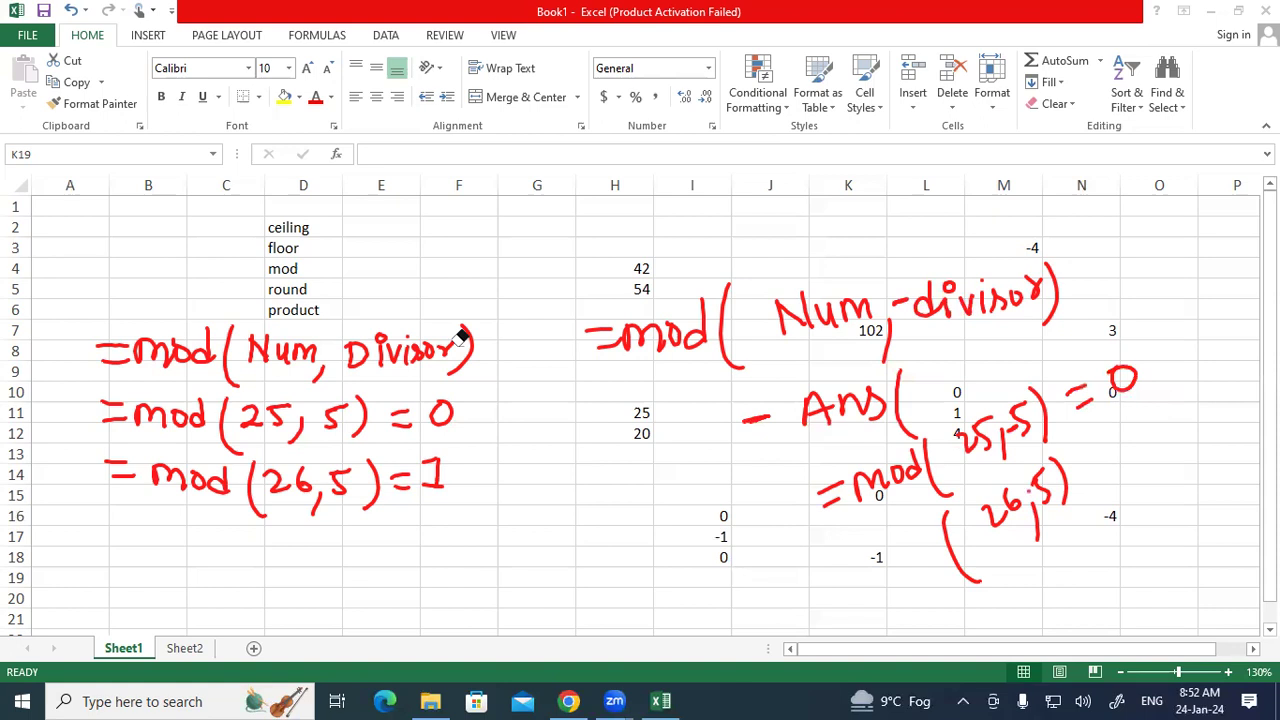
drag(1024, 491, 1036, 490)
mouse_move(1099, 469)
mouse_down()
mouse_move(1182, 449)
mouse_move(1198, 429)
mouse_move(1149, 435)
mouse_up()
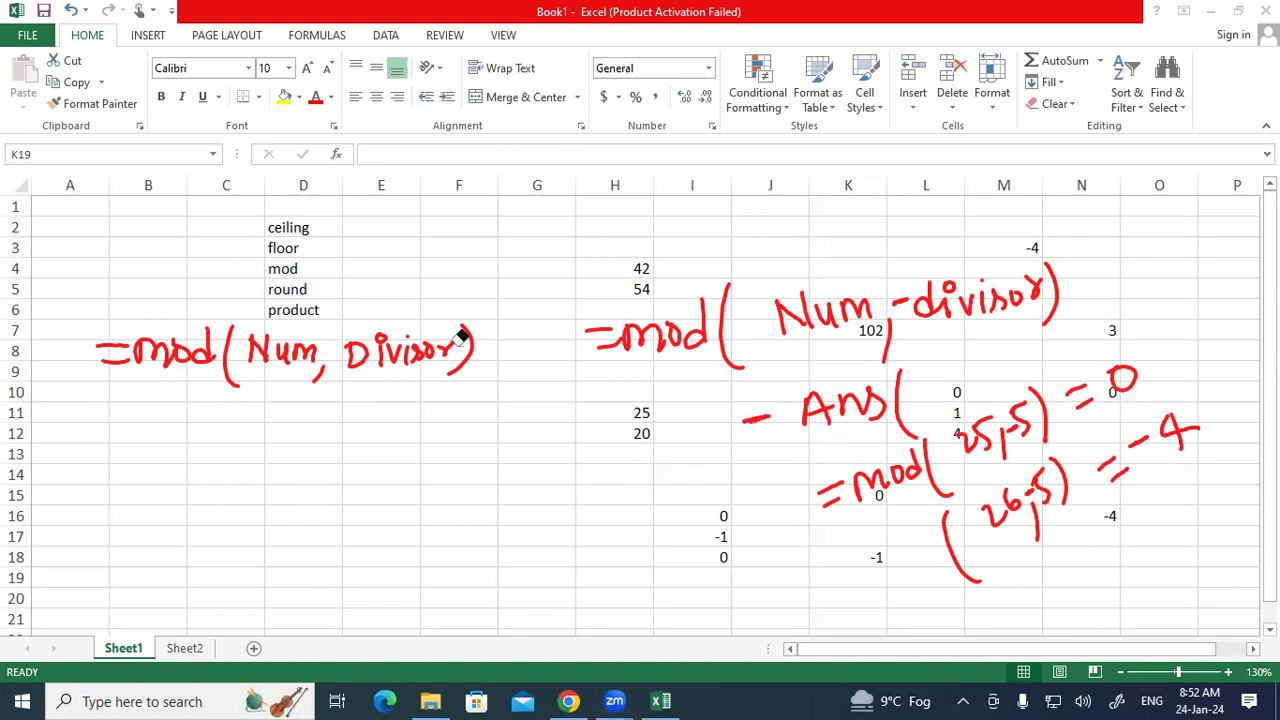
Add minus signs before Num and Divisor in the first mod syntax and handwrite "- Remainder" below it.
drag(230, 352, 239, 351)
drag(329, 356, 339, 355)
mouse_move(286, 405)
mouse_down()
mouse_move(287, 429)
mouse_move(305, 436)
mouse_up()
mouse_move(303, 423)
mouse_down()
mouse_move(317, 417)
mouse_move(320, 432)
mouse_up()
mouse_move(325, 418)
mouse_down()
mouse_move(325, 431)
mouse_move(390, 434)
mouse_move(408, 418)
mouse_move(412, 432)
mouse_up()
click(389, 405)
mouse_move(428, 402)
mouse_down()
mouse_move(430, 432)
mouse_move(414, 428)
mouse_up()
drag(436, 424, 470, 432)
drag(470, 420, 494, 420)
drag(213, 421, 250, 421)
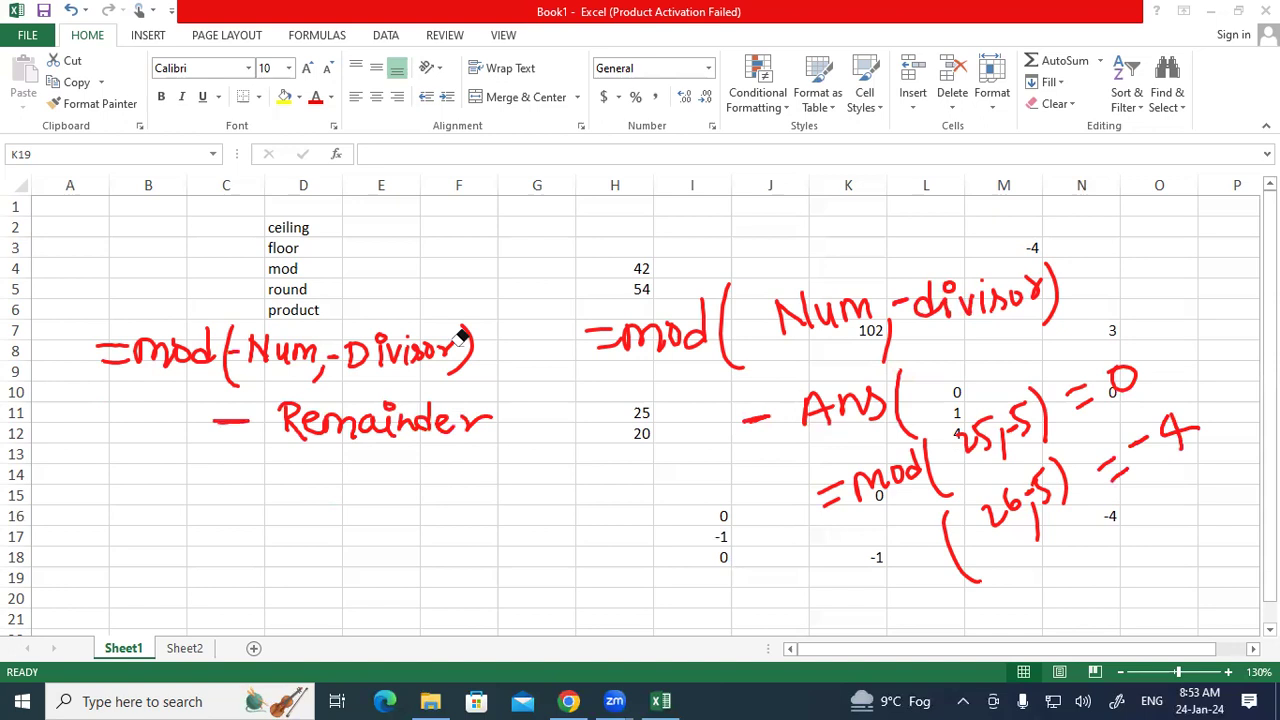
Handwrite the example =mod(-50, -7) = -1 below "- Remainder".
drag(200, 513, 242, 514)
drag(214, 538, 246, 534)
mouse_move(256, 512)
mouse_down()
mouse_move(258, 528)
mouse_move(306, 534)
mouse_up()
mouse_move(322, 510)
mouse_down()
mouse_move(312, 524)
mouse_move(330, 508)
mouse_up()
drag(352, 482, 352, 524)
mouse_move(392, 474)
mouse_down()
mouse_move(378, 516)
mouse_move(400, 550)
mouse_up()
mouse_move(404, 493)
mouse_down()
mouse_move(424, 491)
mouse_move(402, 500)
mouse_move(404, 515)
mouse_up()
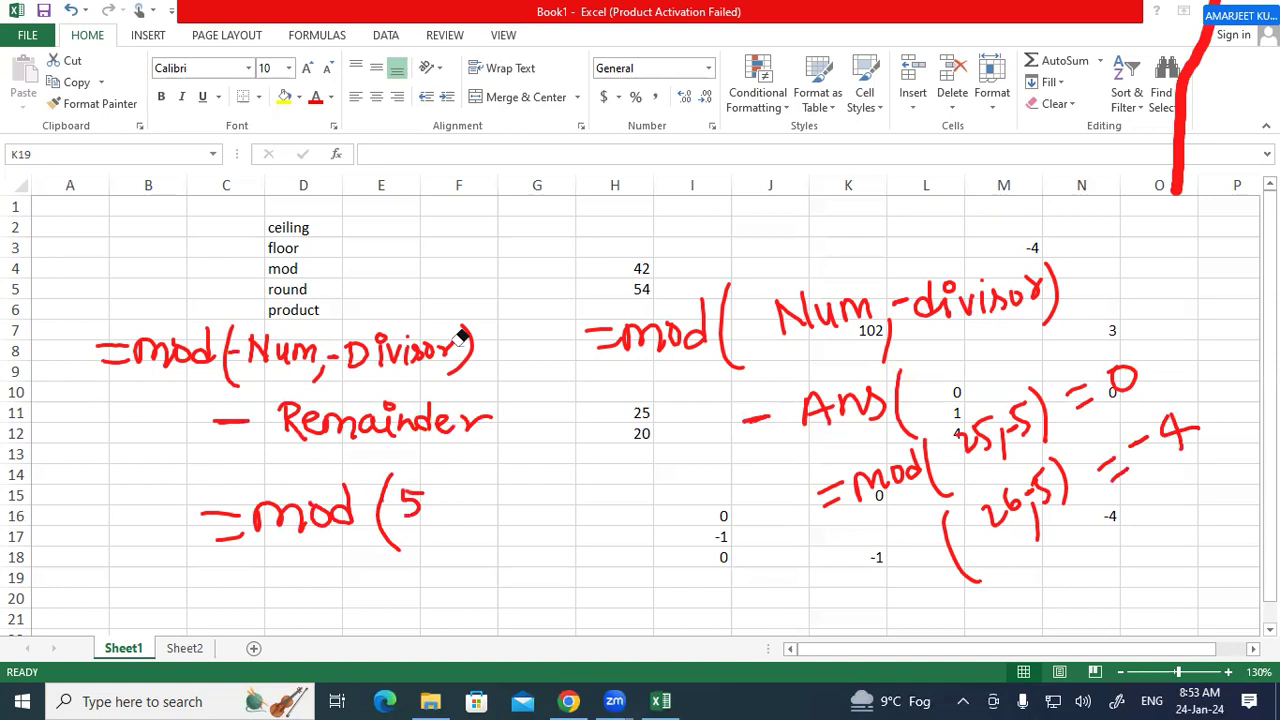
mouse_move(432, 495)
mouse_down()
mouse_move(442, 530)
mouse_move(476, 500)
mouse_move(494, 514)
mouse_move(503, 500)
mouse_move(498, 538)
mouse_up()
drag(550, 502, 566, 501)
drag(552, 515, 569, 515)
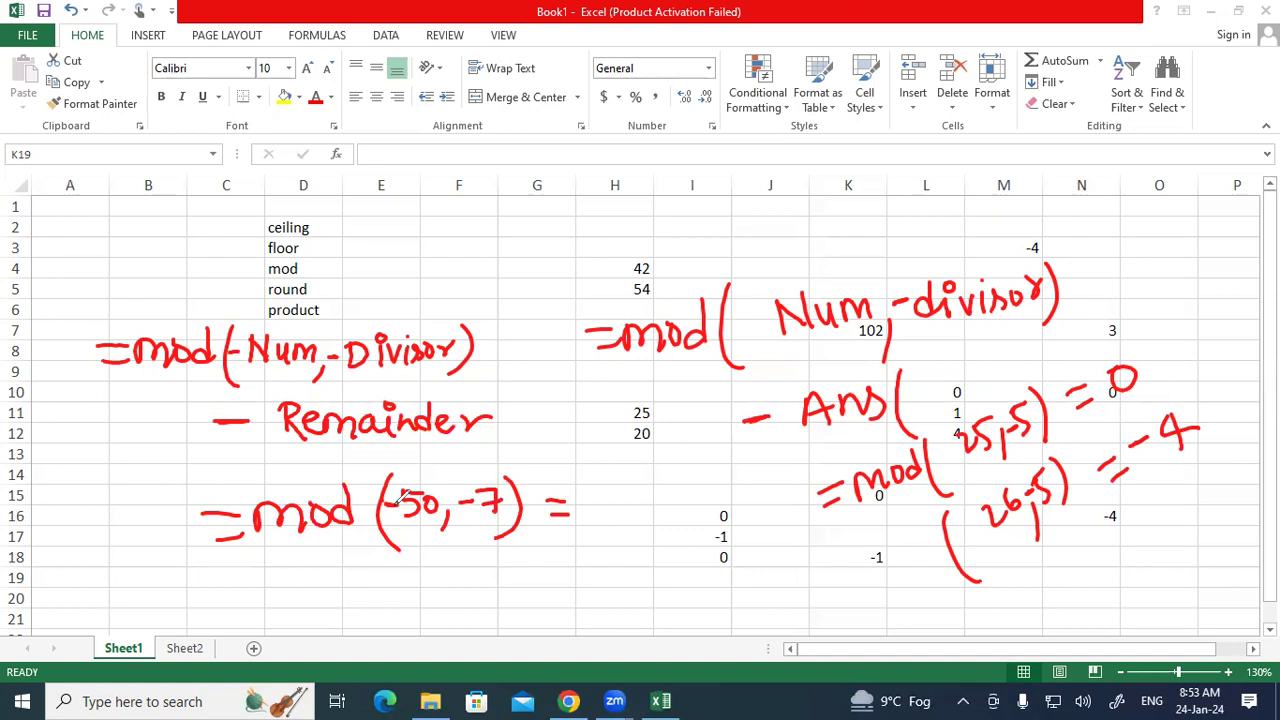
mouse_move(633, 480)
mouse_down()
mouse_move(636, 515)
mouse_move(651, 519)
mouse_move(617, 491)
mouse_move(608, 503)
mouse_up()
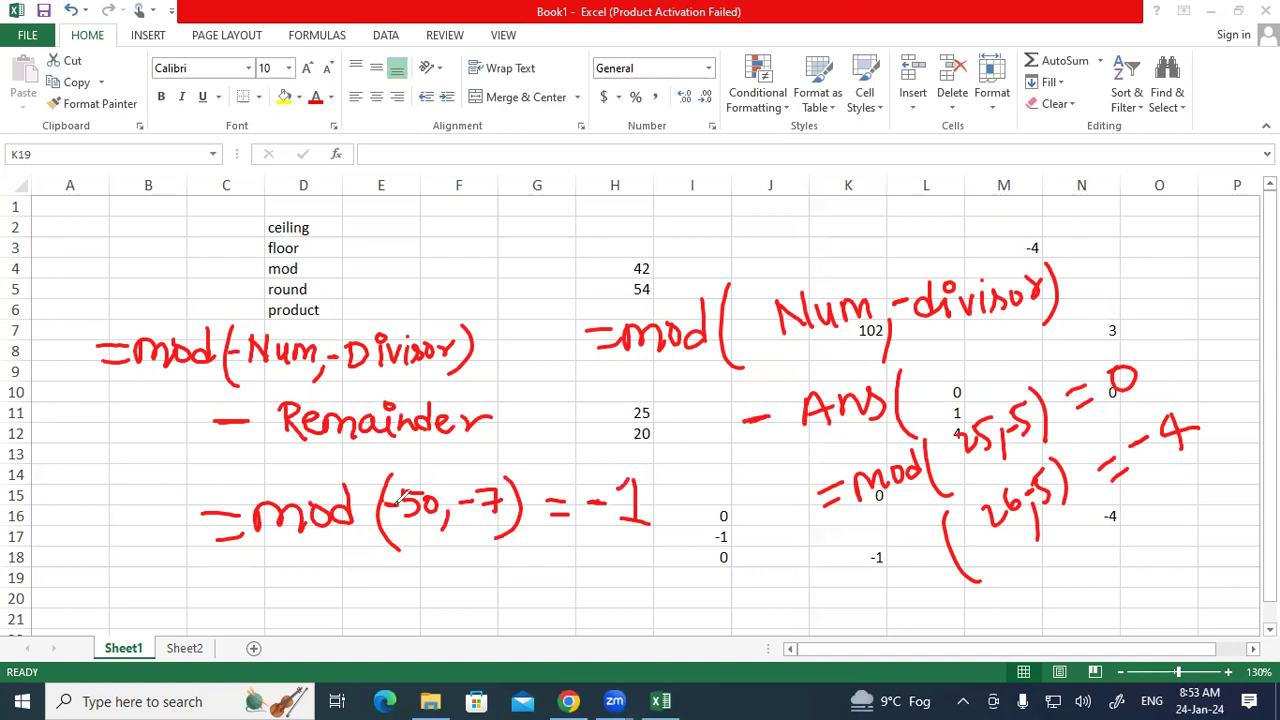